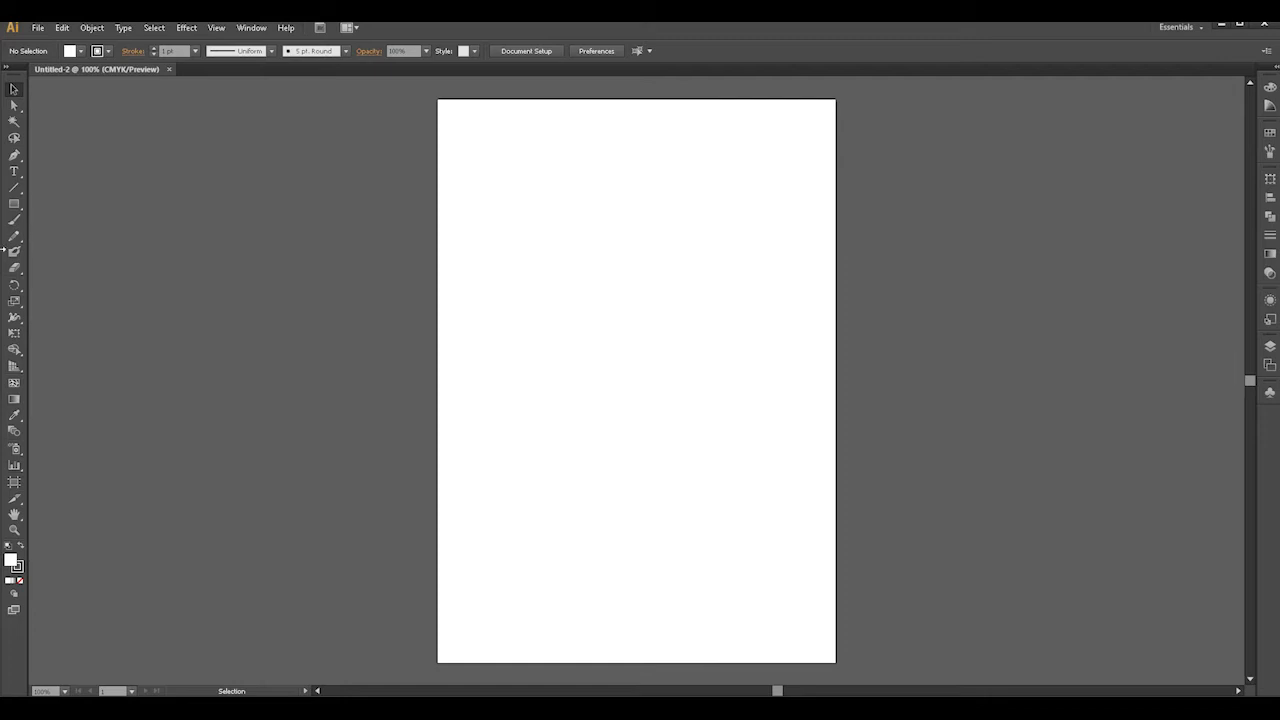
- Draw a blue-filled rectangle across the full page width as a header band over the page's upper quarter
click(14, 204)
double_click(12, 561)
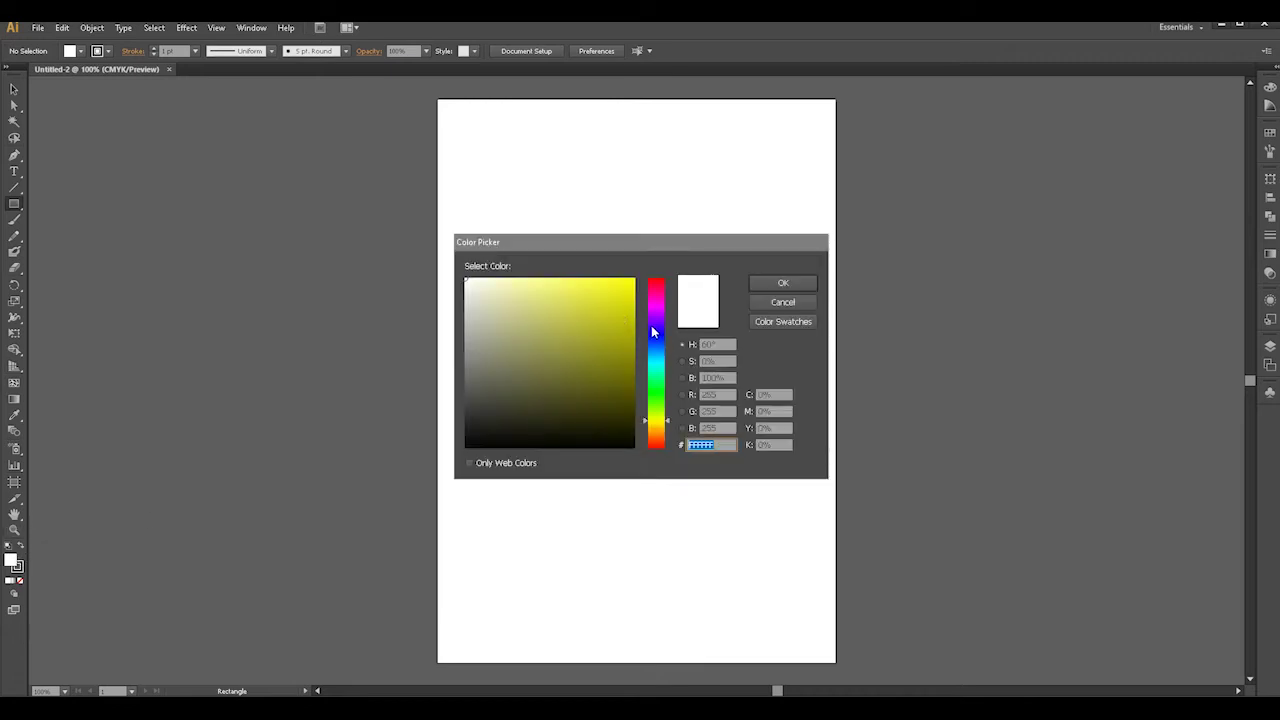
drag(628, 310, 590, 293)
click(654, 337)
click(781, 284)
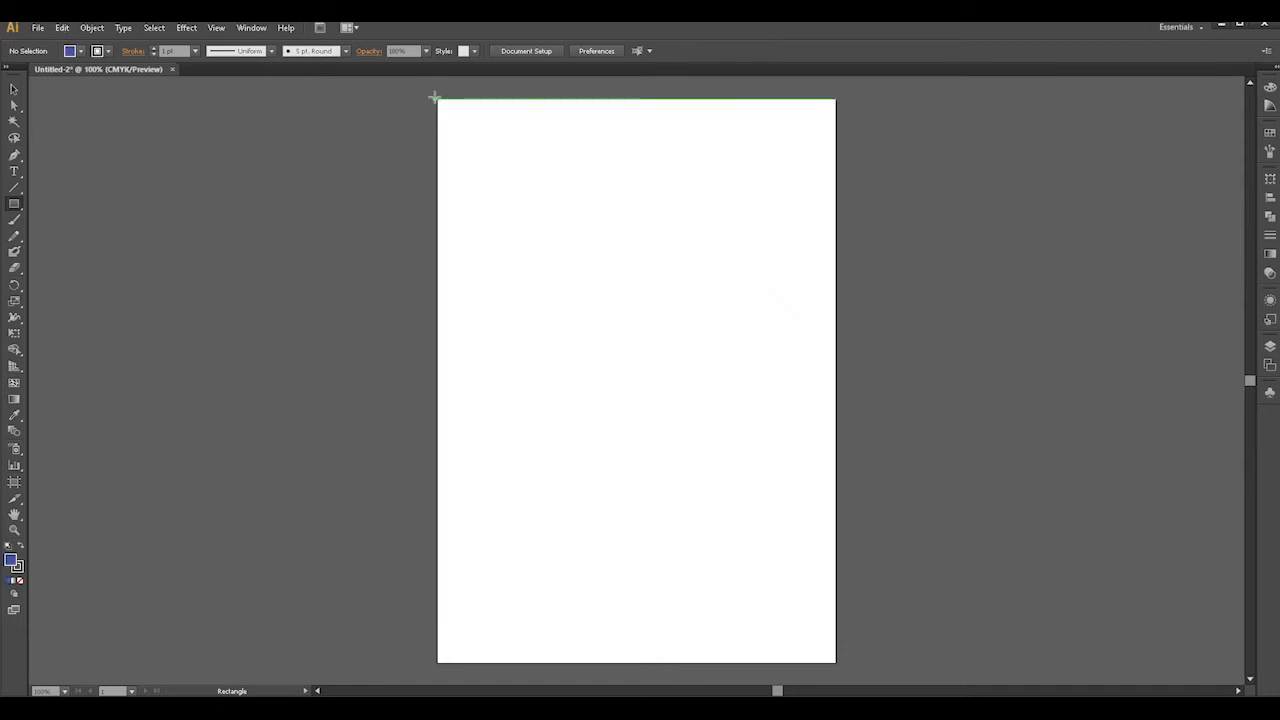
mouse_move(437, 99)
mouse_down()
mouse_move(777, 216)
mouse_move(834, 263)
mouse_move(835, 239)
mouse_up()
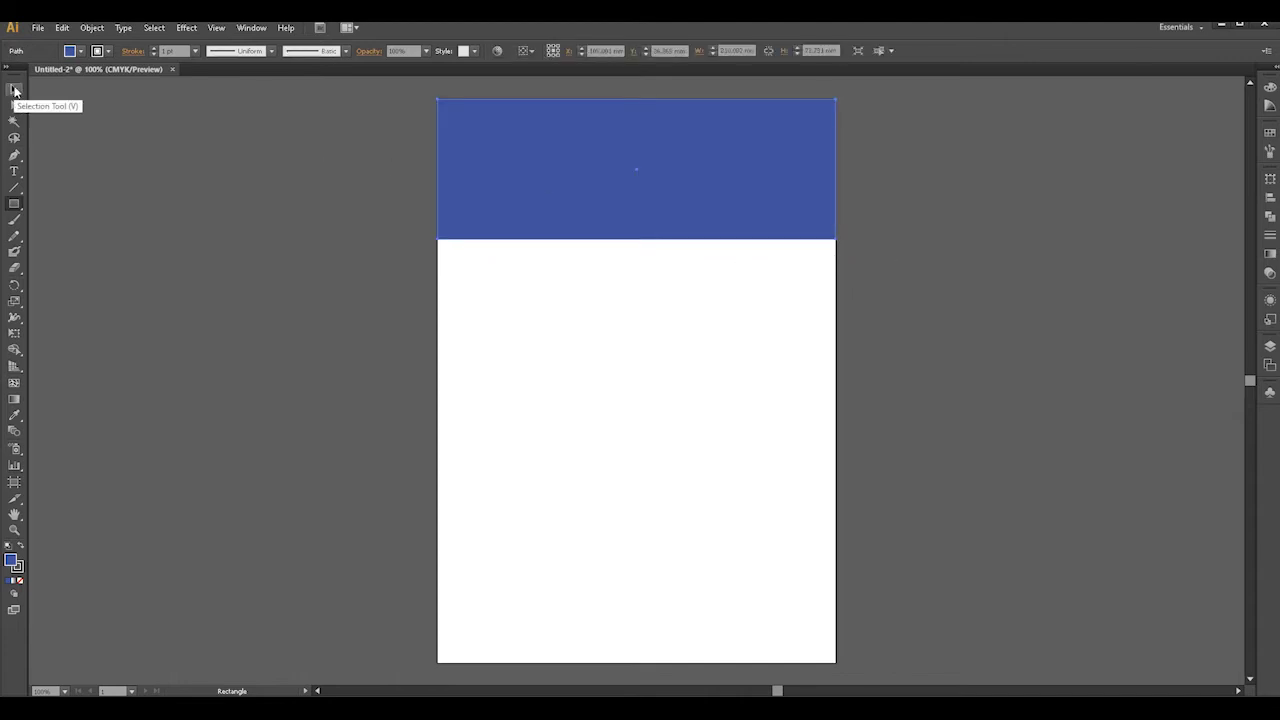
click(14, 90)
click(324, 183)
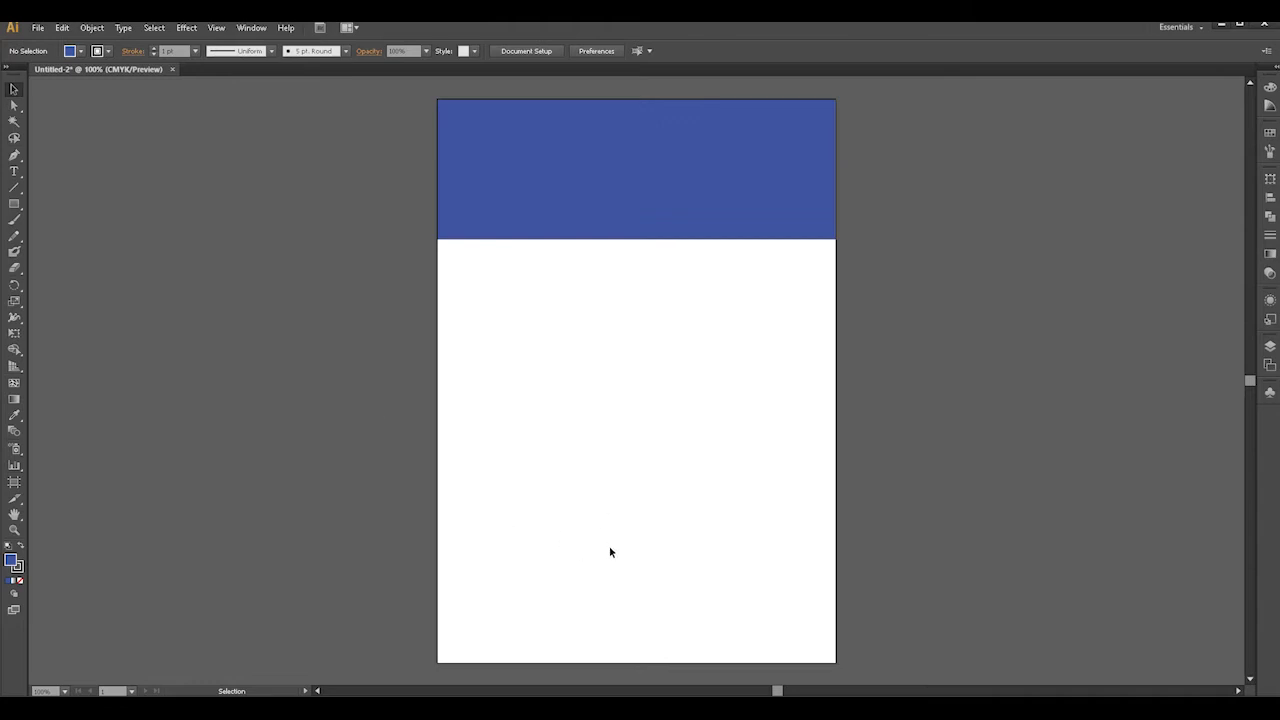
- Draw a yellow-green rectangle about 210 by 223 mm covering the rest of the page below the blue band
click(16, 206)
double_click(12, 561)
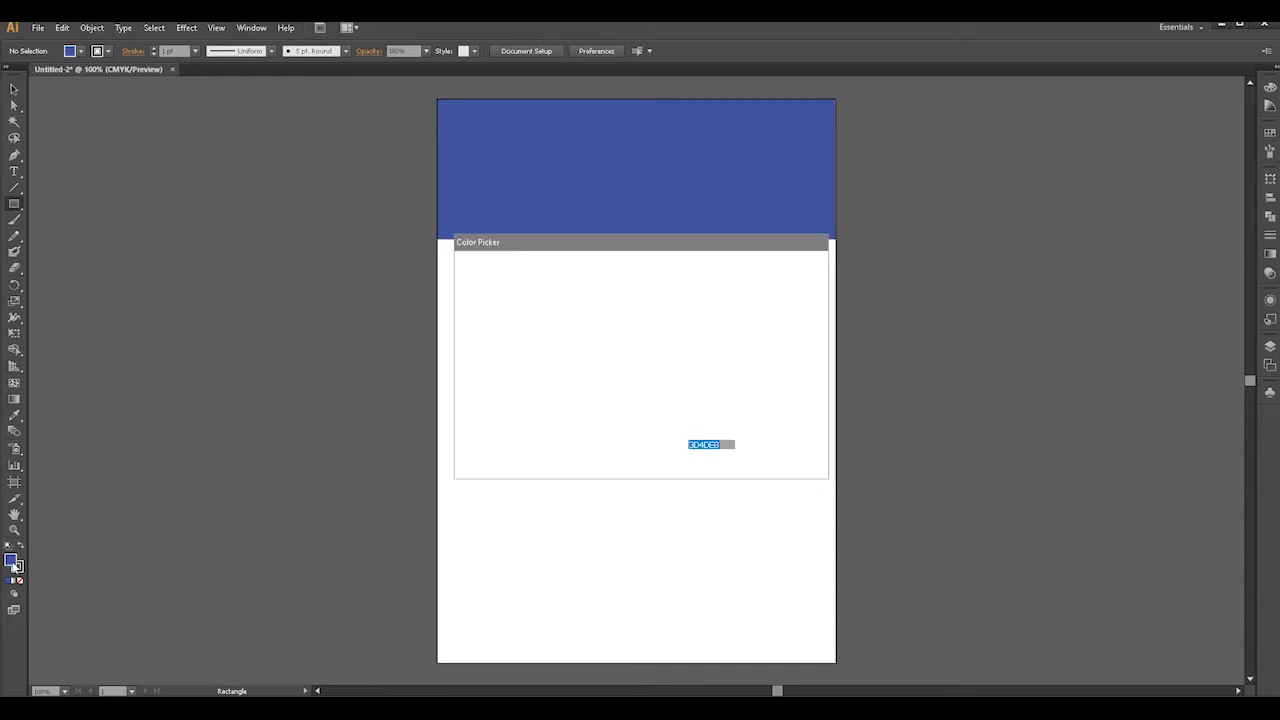
drag(660, 375, 660, 419)
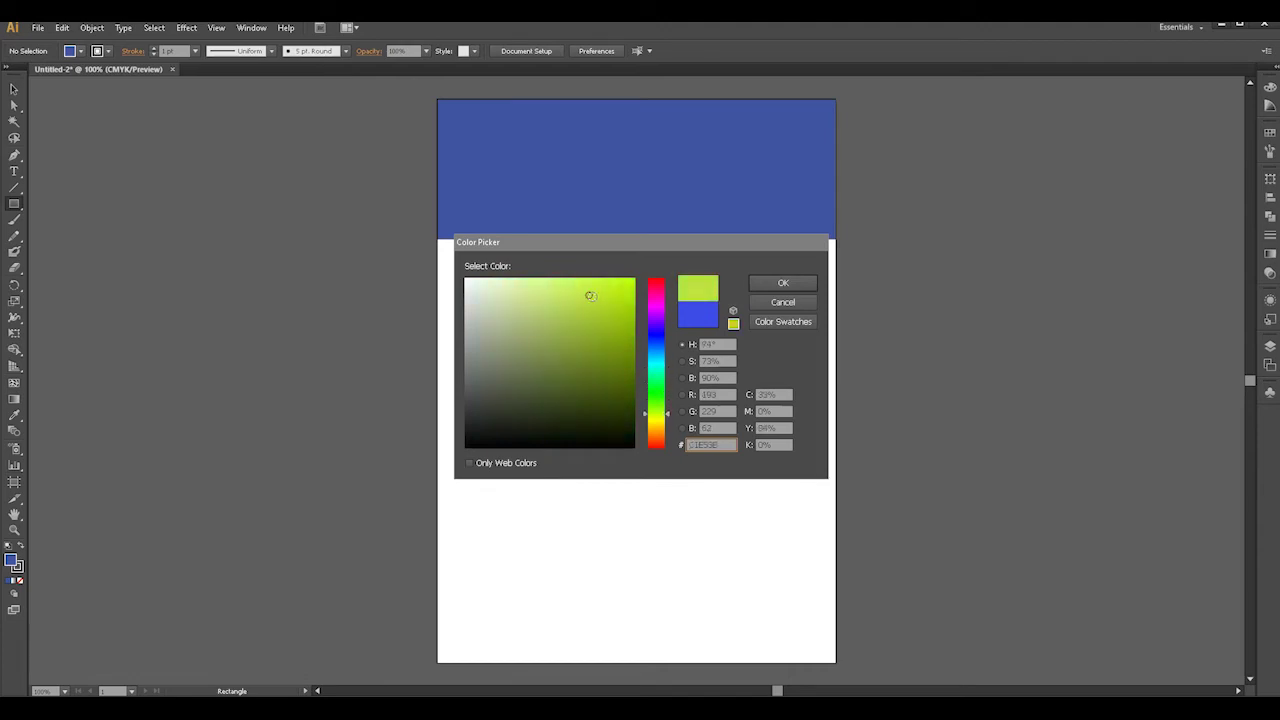
click(781, 287)
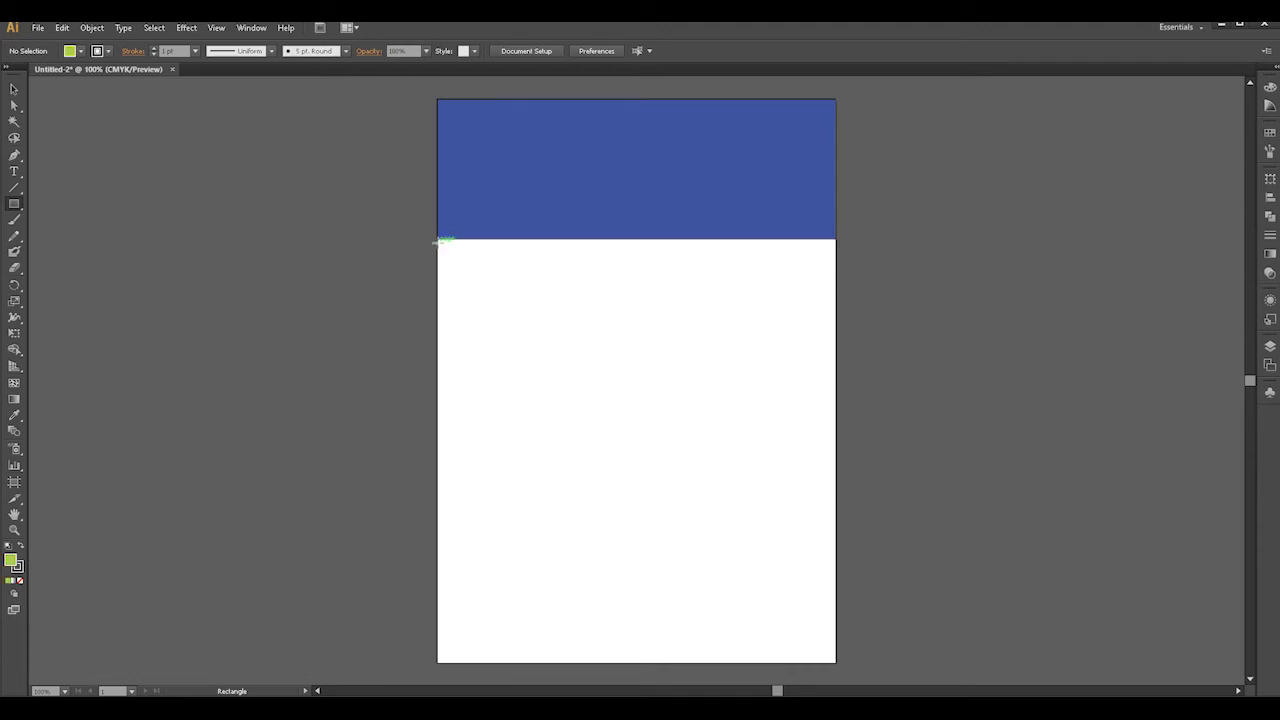
drag(438, 240, 836, 663)
click(330, 348)
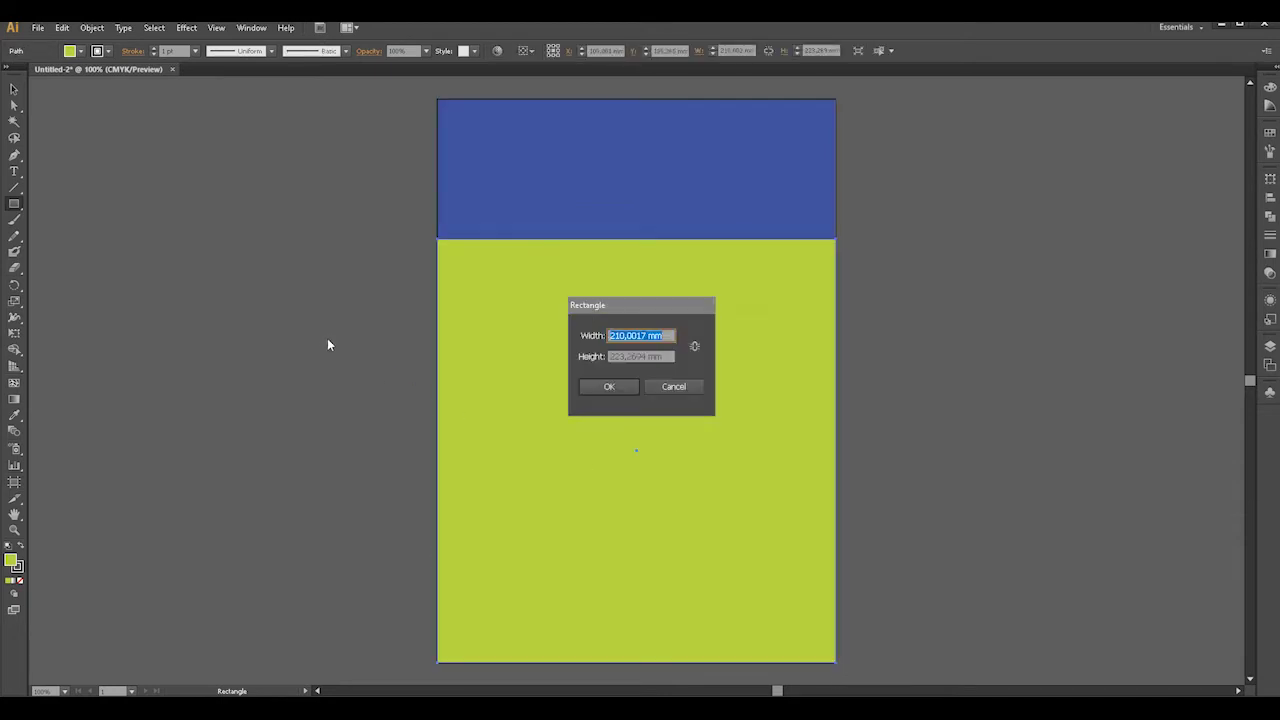
click(688, 389)
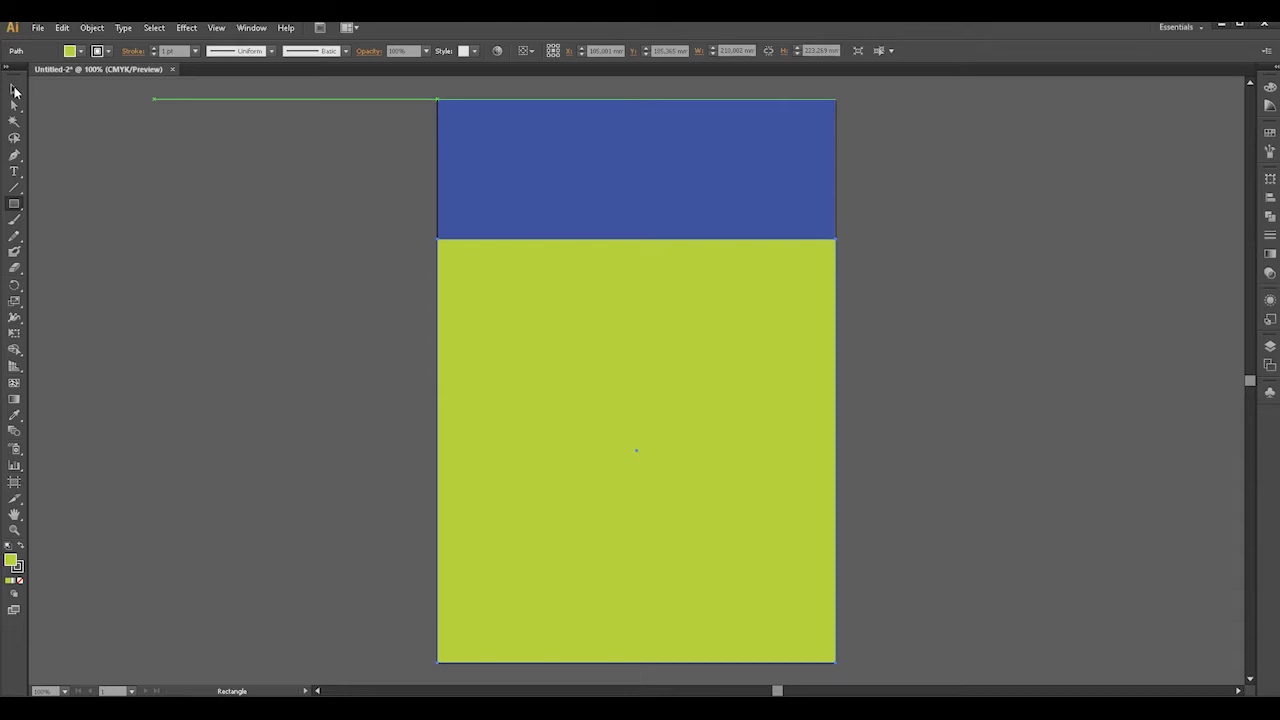
- Add the title text "SEYEHAT EDERKEN" inside the blue header band
key(t)
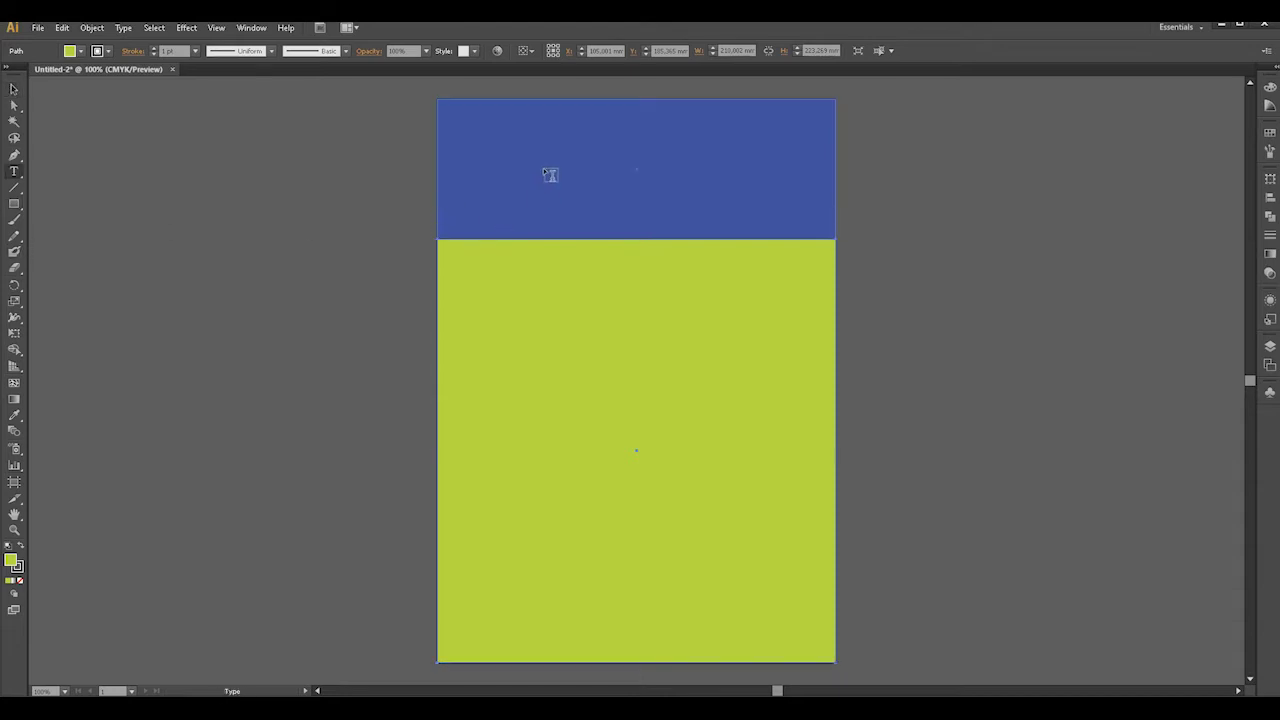
click(546, 173)
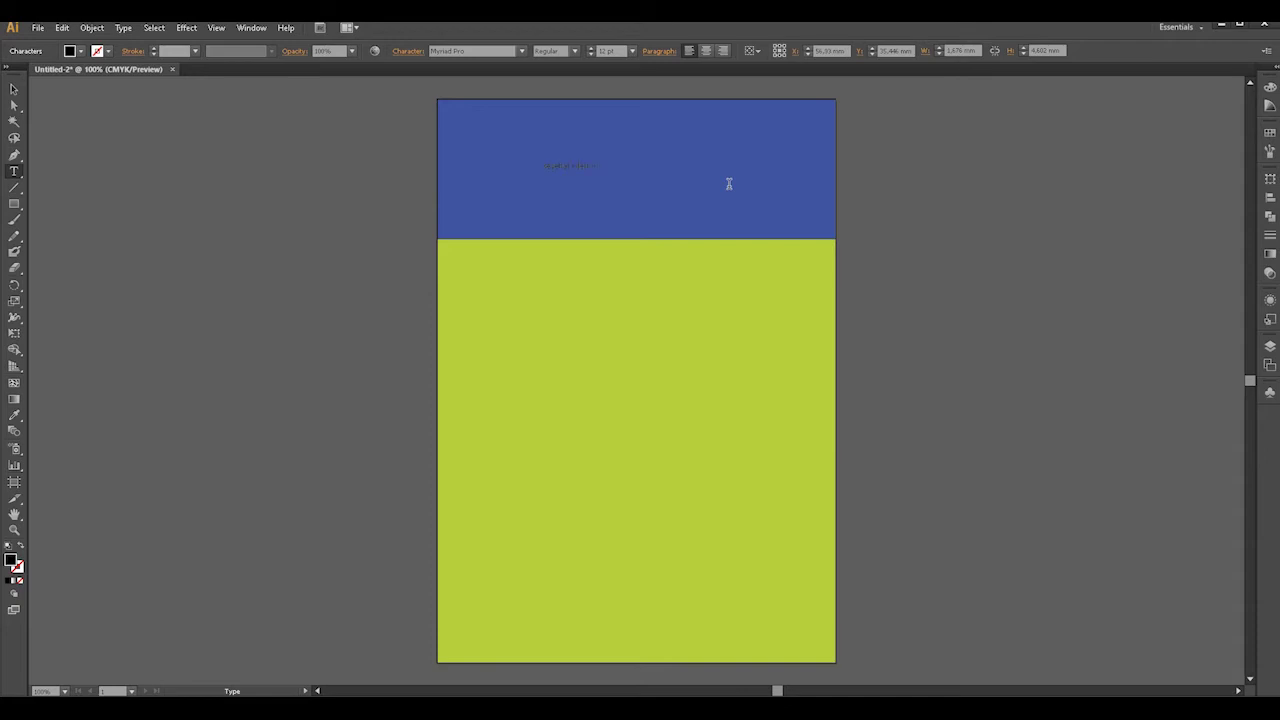
drag(604, 166, 491, 166)
key(BackSpace)
key(BackSpace)
key(BackSpace)
- Set the font size of the whole title text to 60 pt
drag(494, 166, 608, 166)
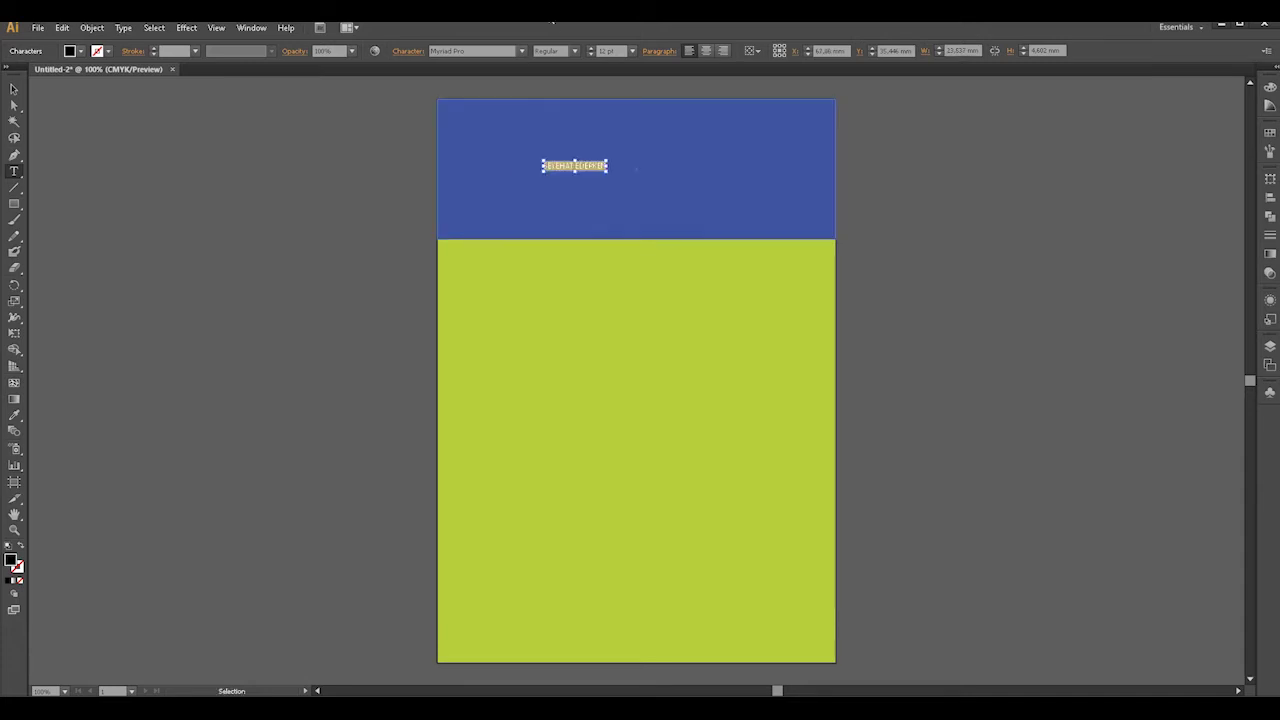
click(631, 53)
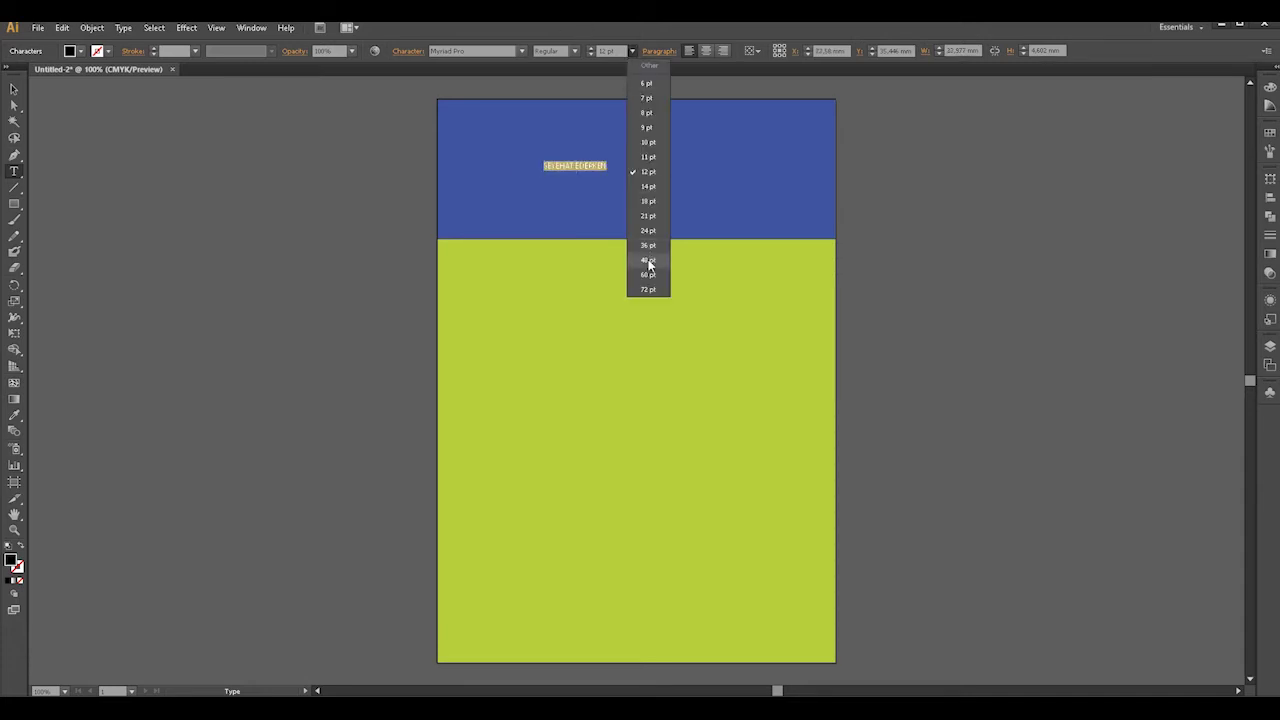
click(649, 263)
click(632, 52)
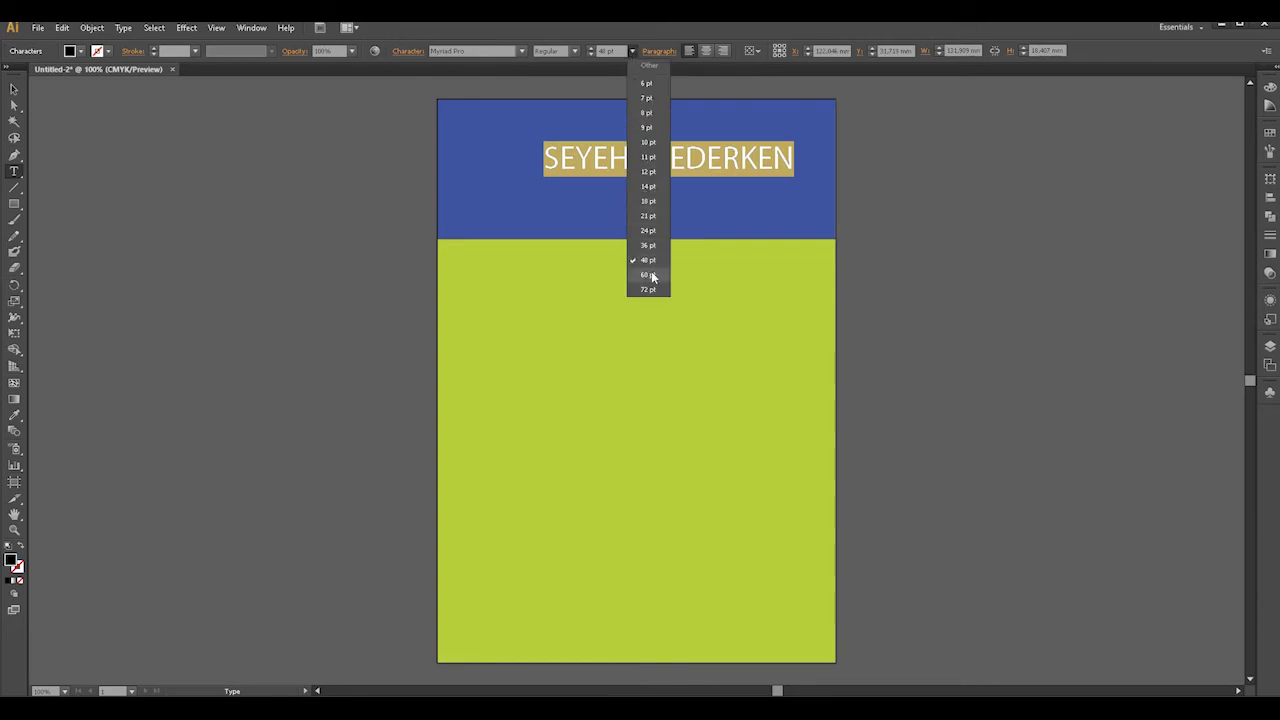
click(652, 276)
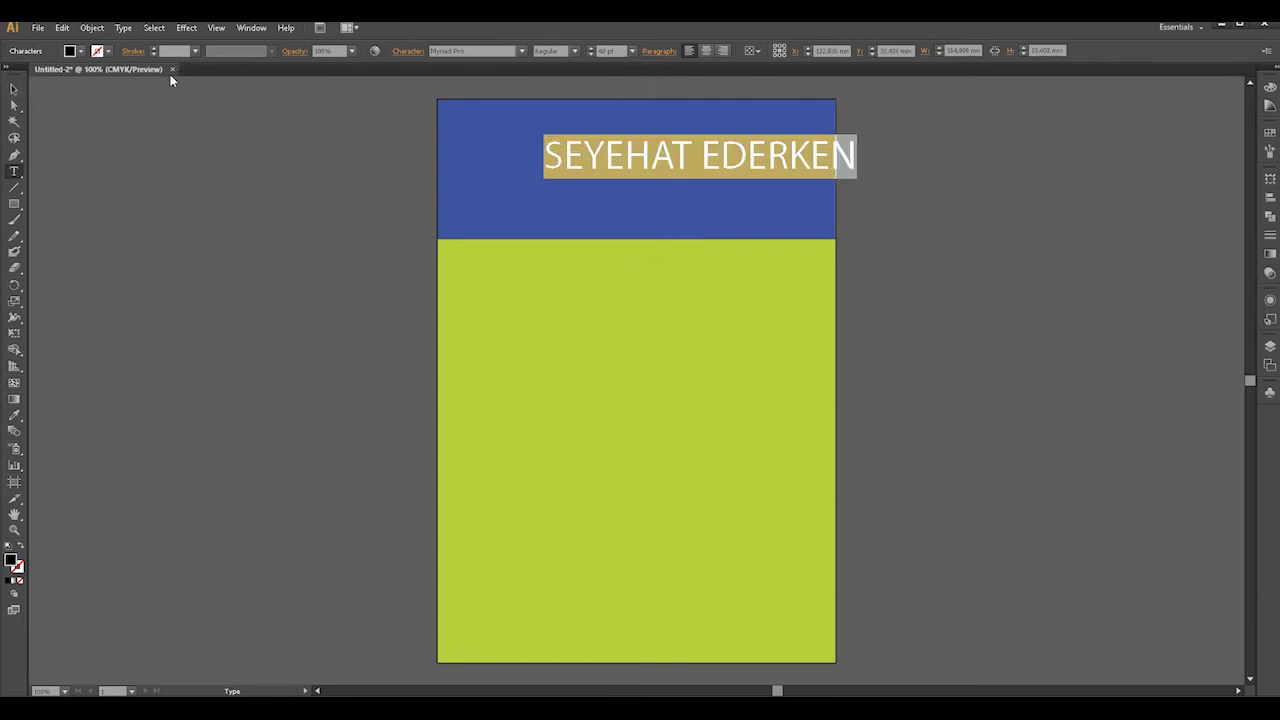
- Fill the title text with yellow from the swatches
click(82, 52)
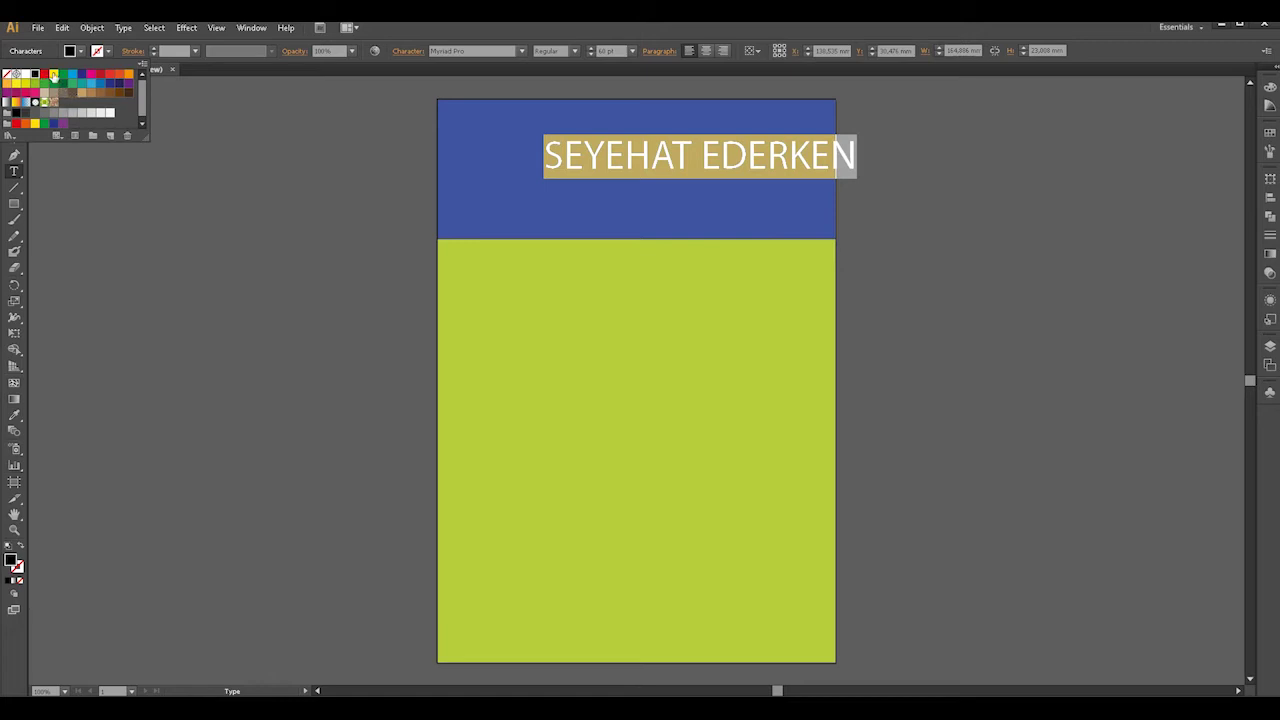
click(53, 75)
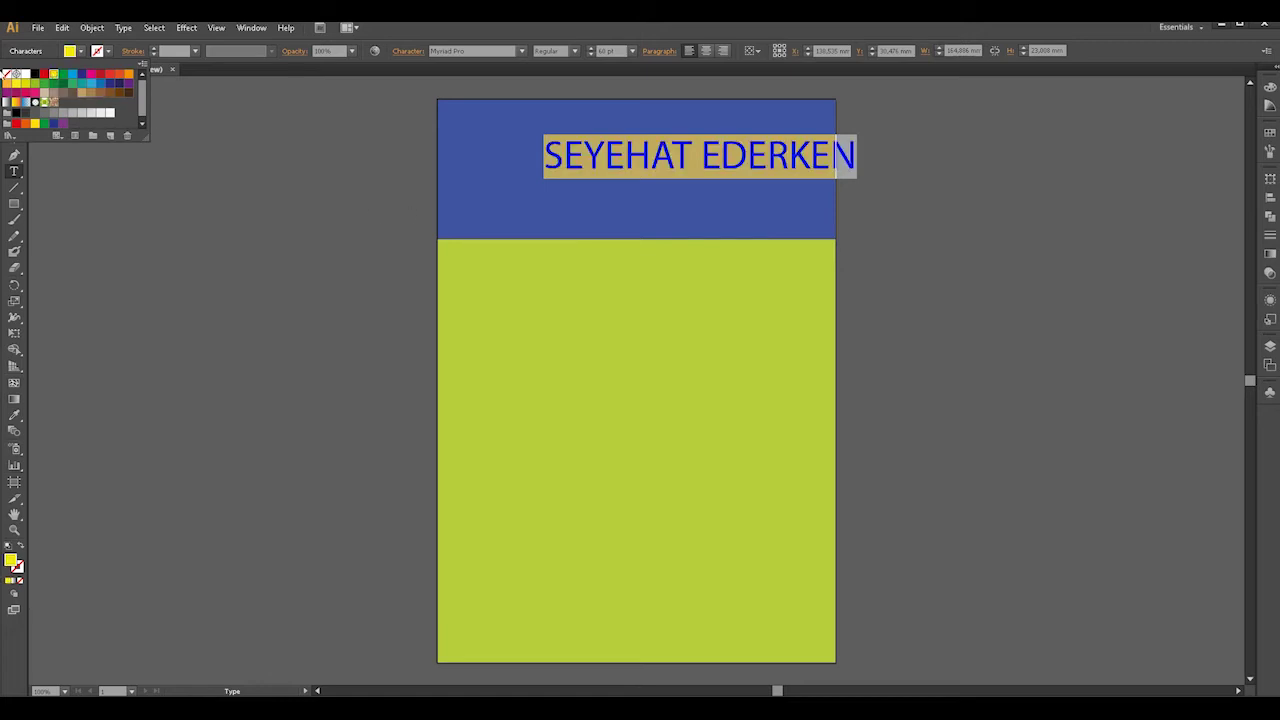
click(104, 203)
click(15, 89)
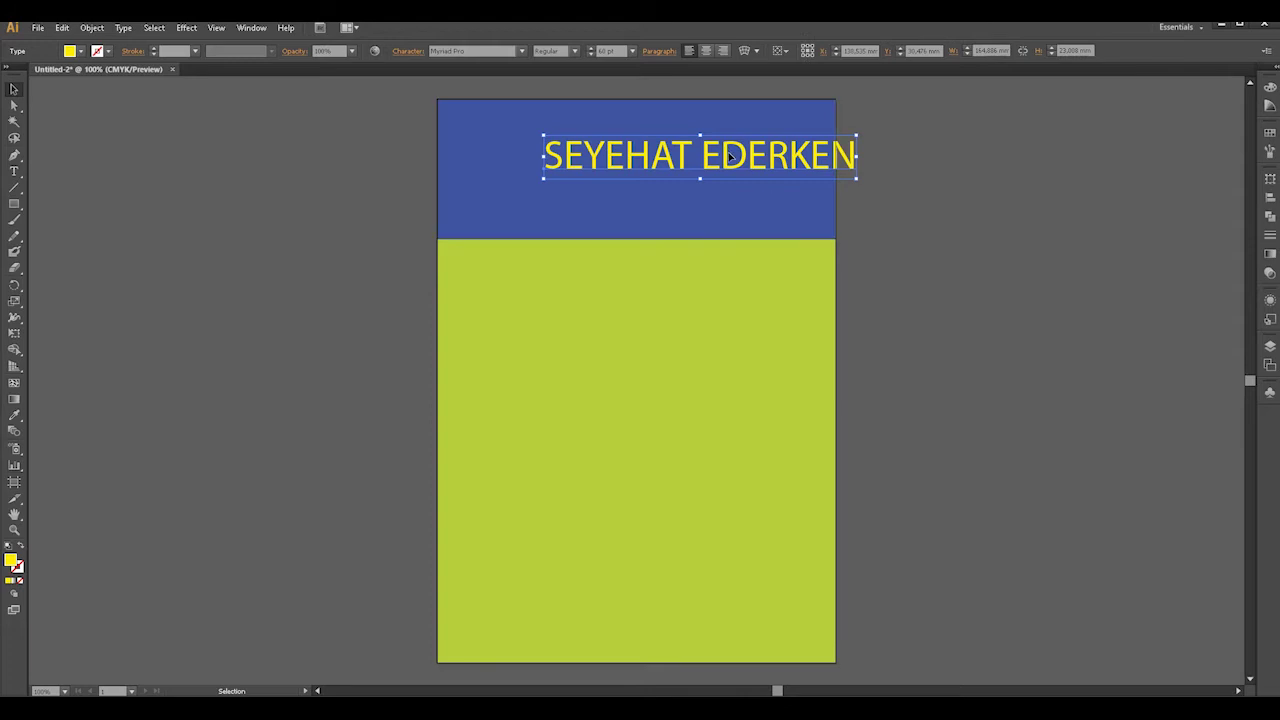
- Centre the title in the blue band and stretch it to about 181 mm wide and 43 mm high, keeping left alignment
drag(729, 157, 649, 217)
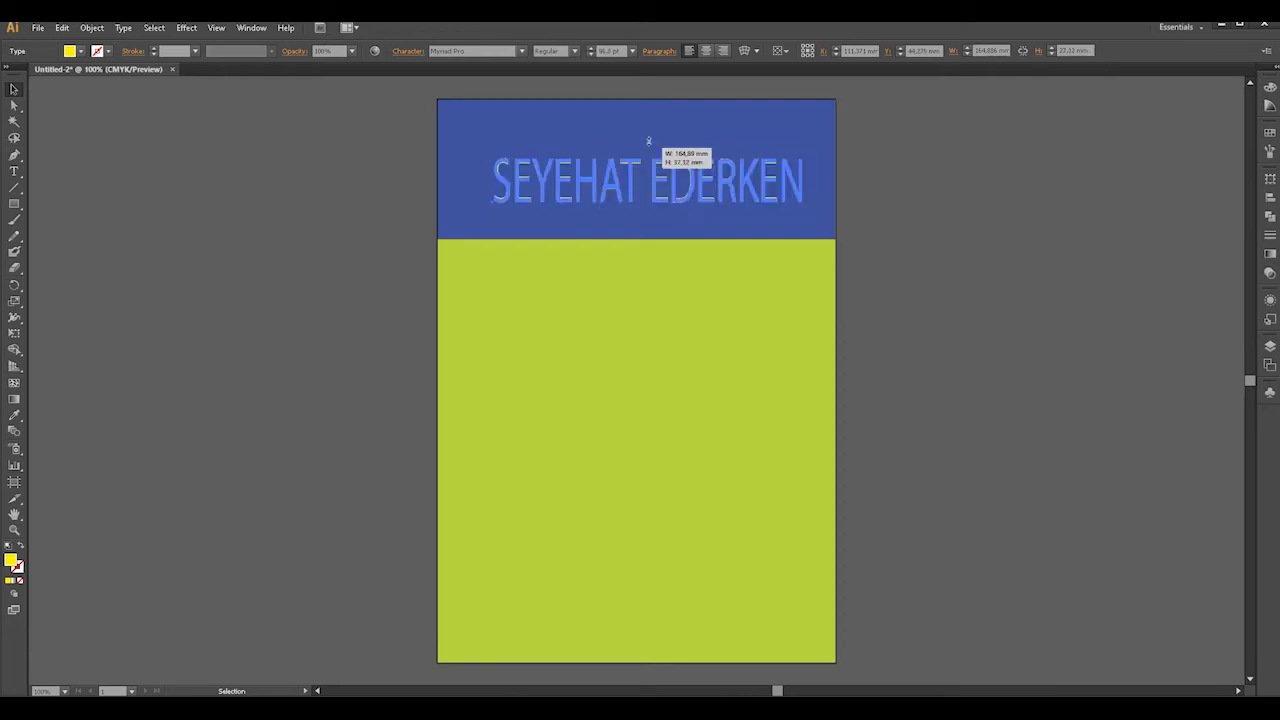
drag(806, 181, 784, 165)
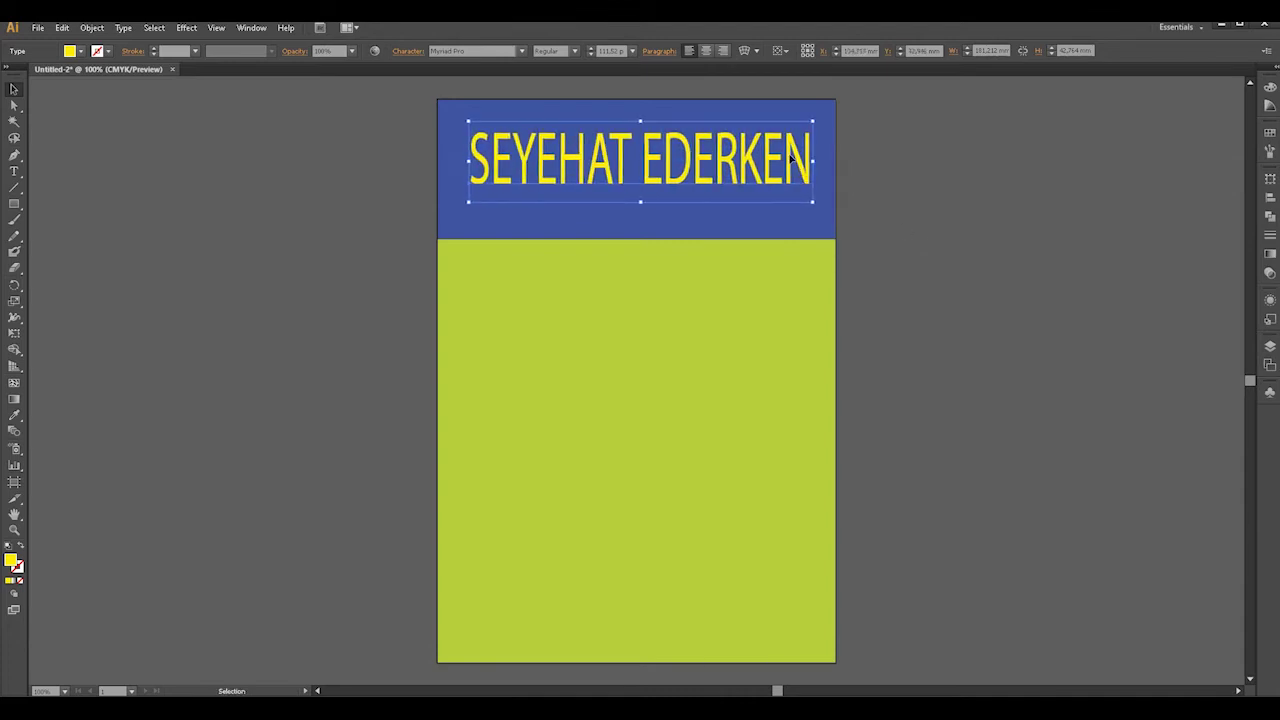
click(705, 51)
click(689, 51)
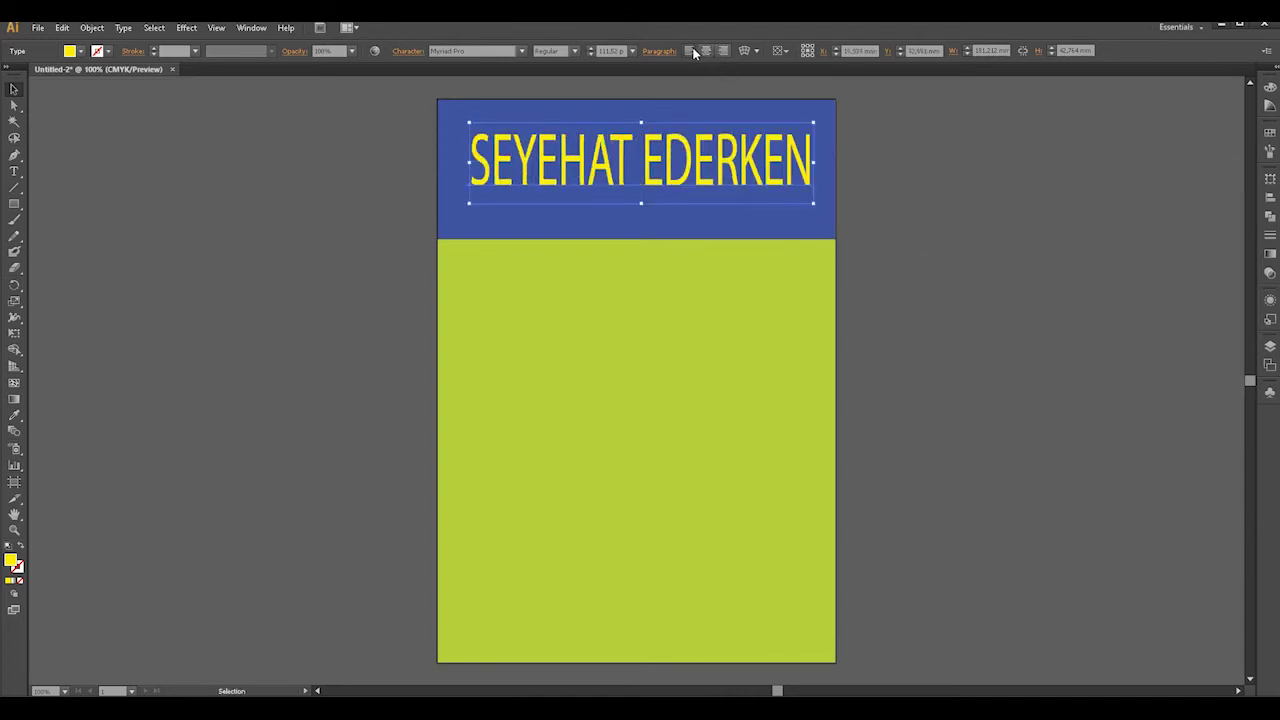
click(901, 232)
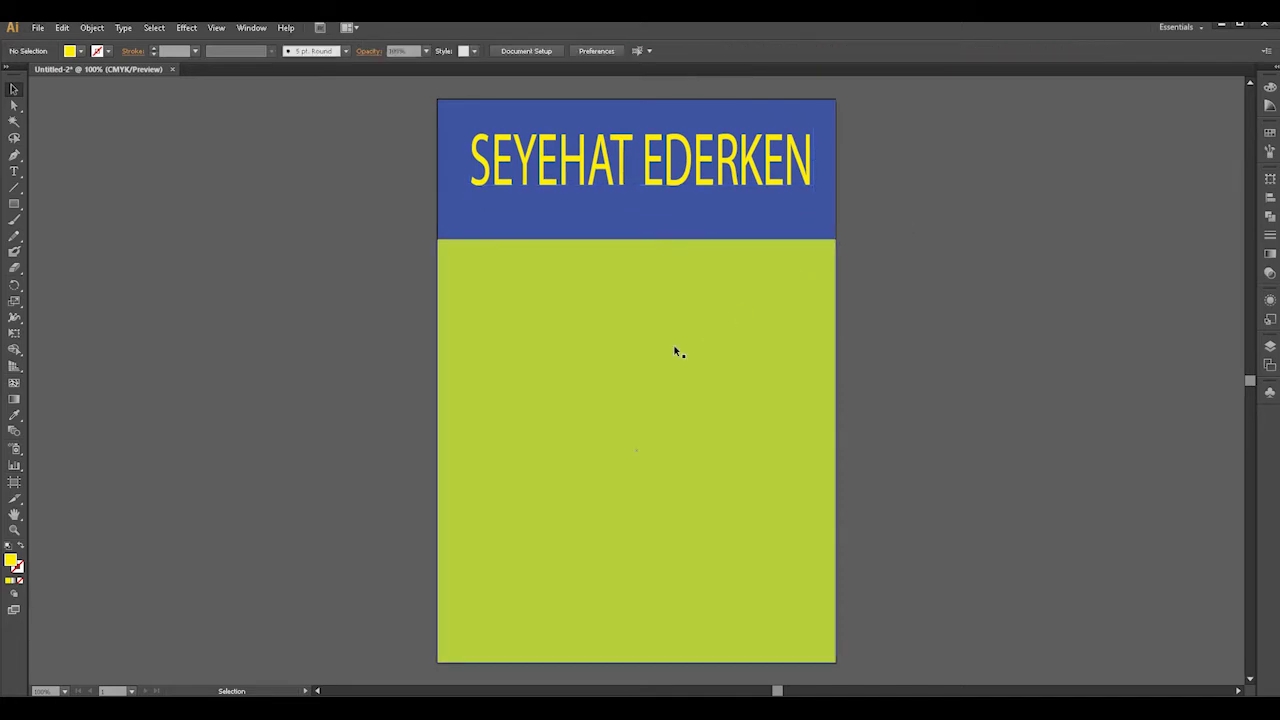
- Add a second text line "DİKKAT EDİNİZ" at the upper edge of the green area
click(14, 171)
click(595, 271)
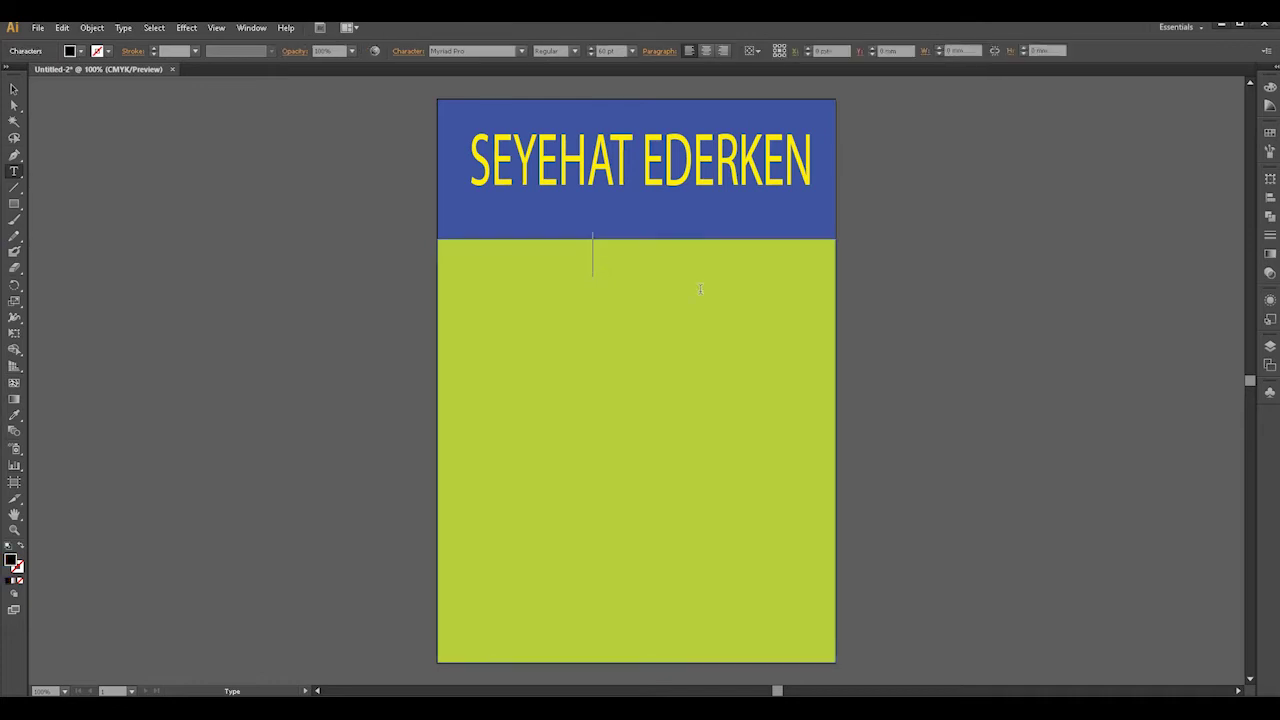
text(DİL)
key(BackSpace)
text(KKAT)
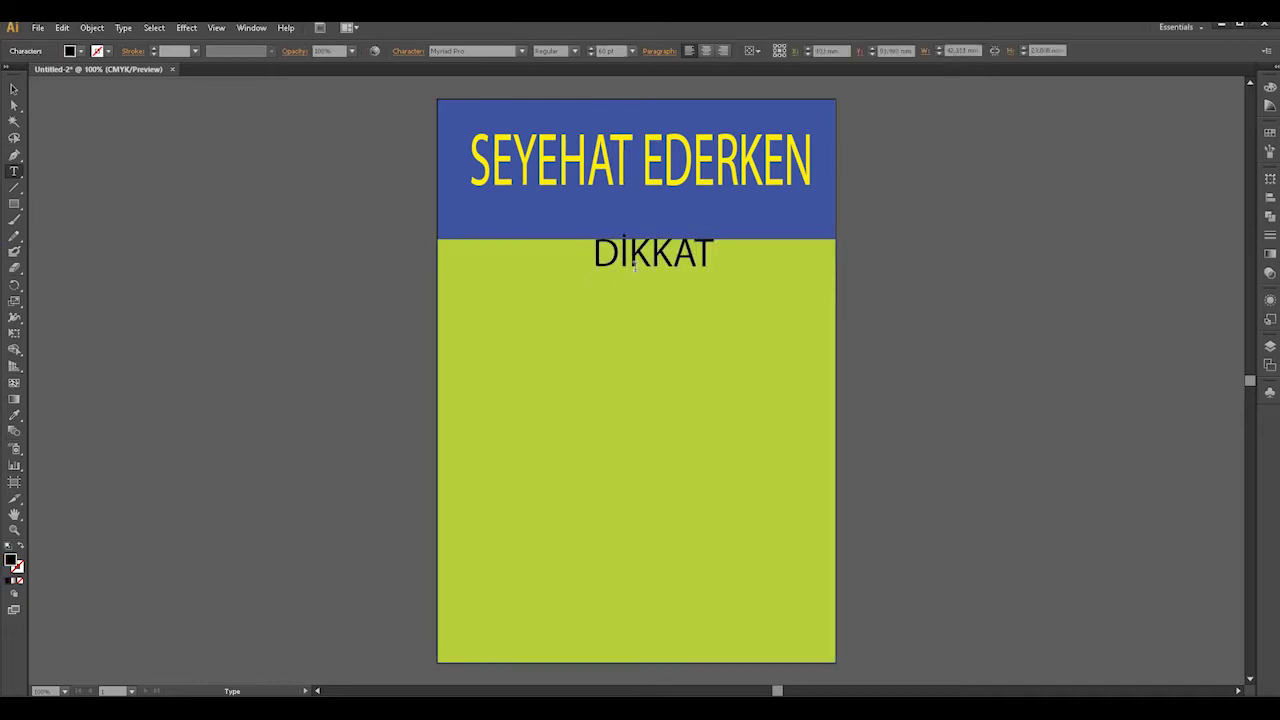
text( EDİNİZ)
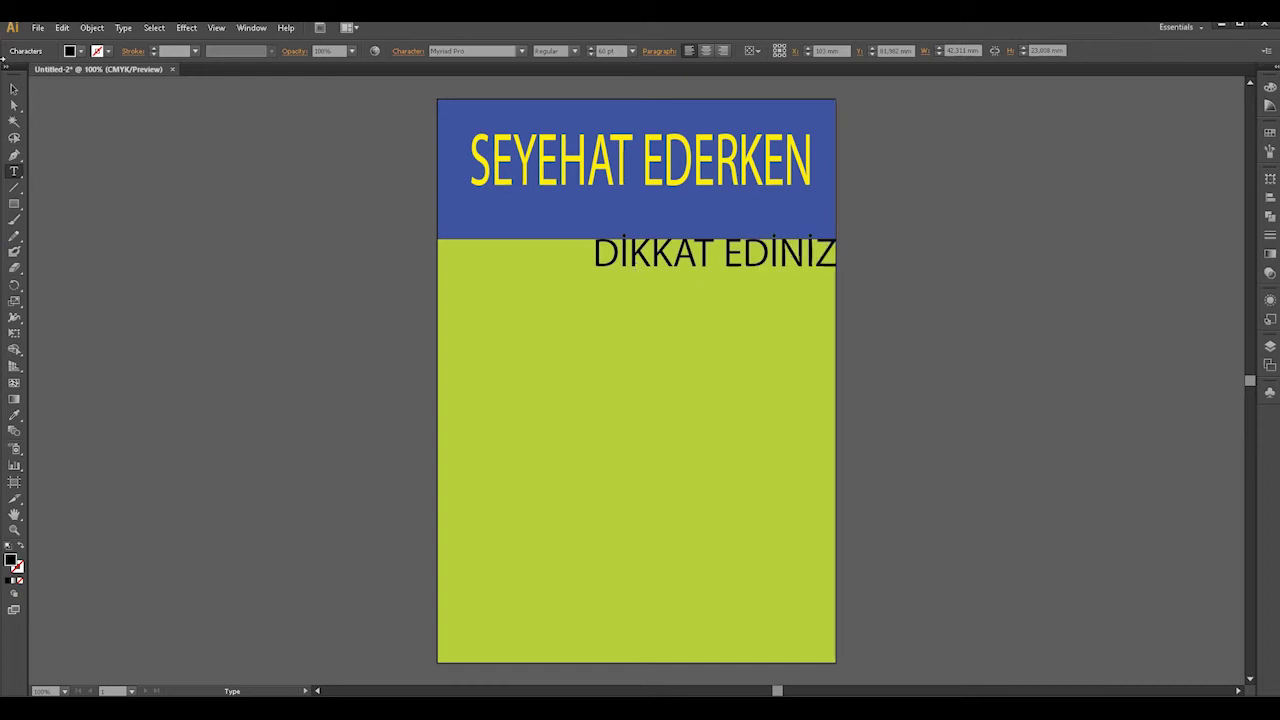
- Fill the "DİKKAT EDİNİZ" text with light blue and centre it in the green area just below the header band
key(ctrl+a)
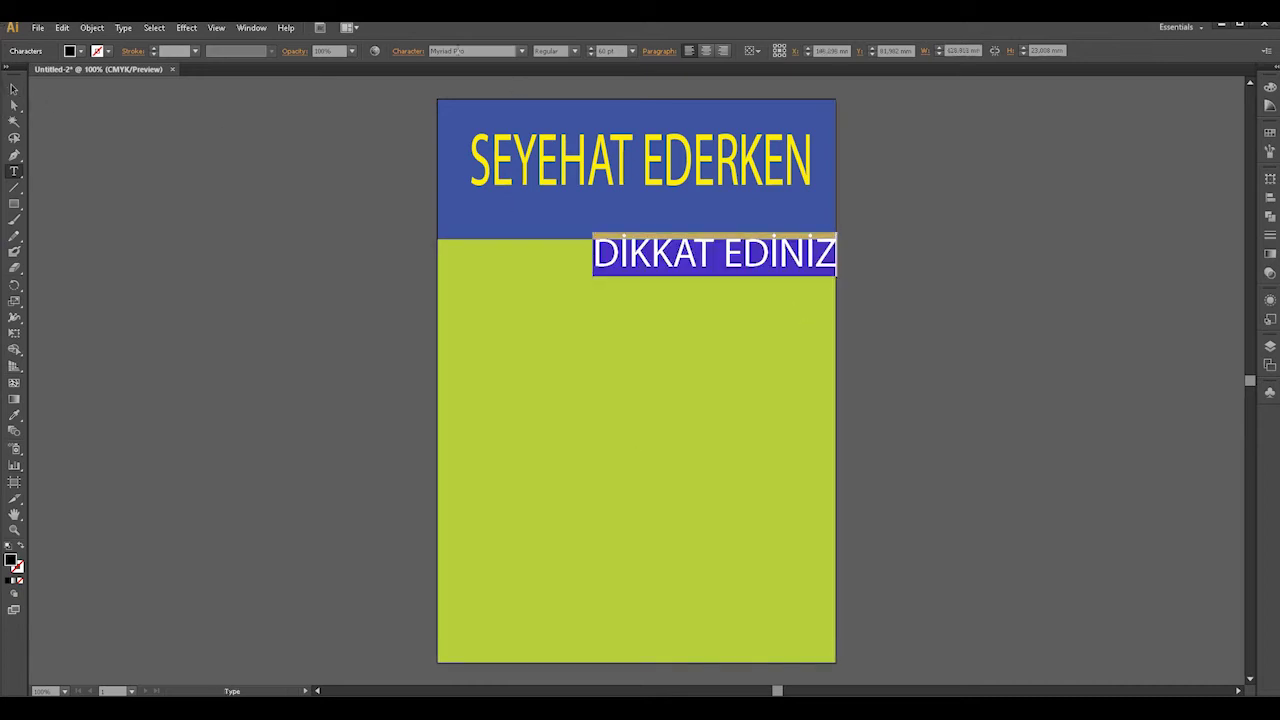
click(81, 51)
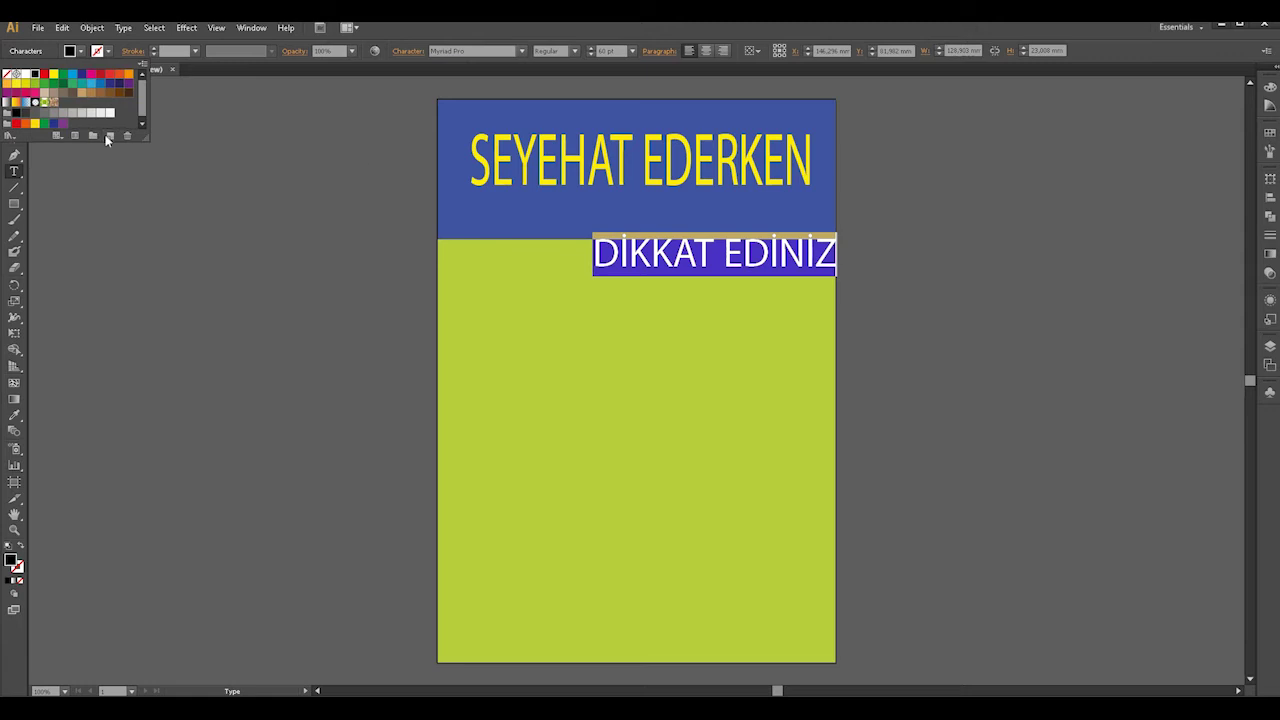
click(72, 74)
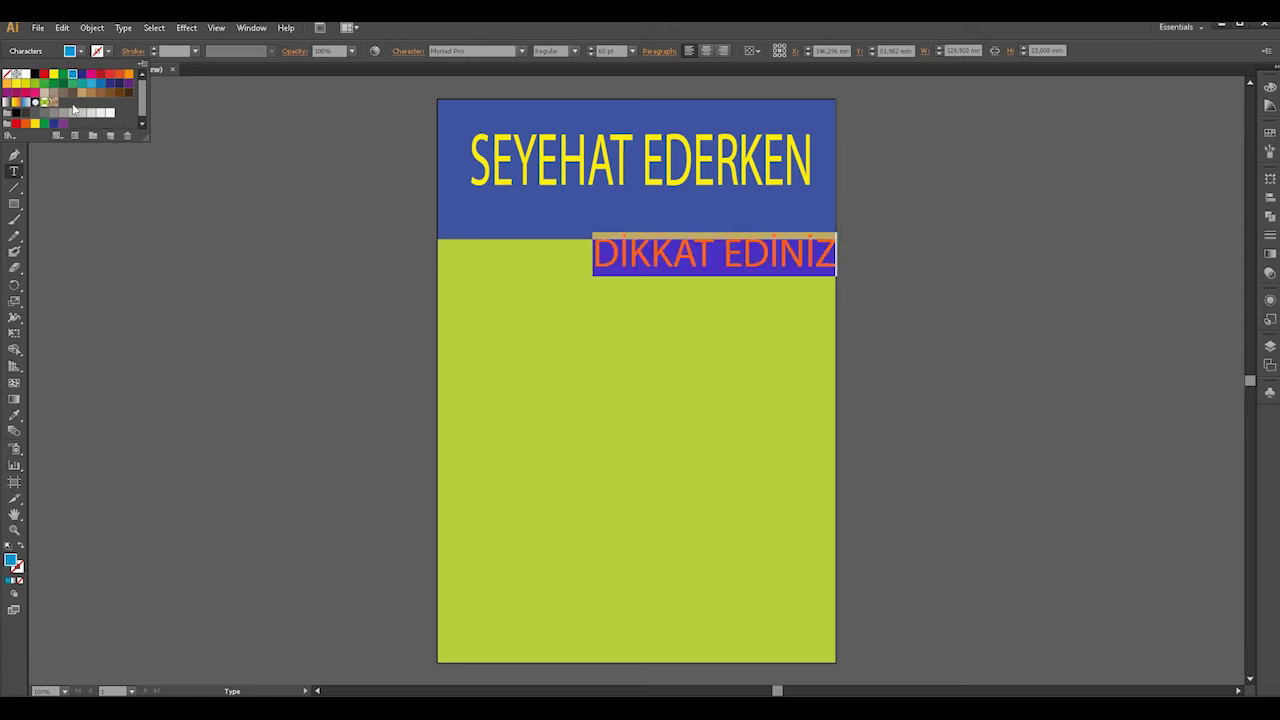
click(22, 174)
click(13, 90)
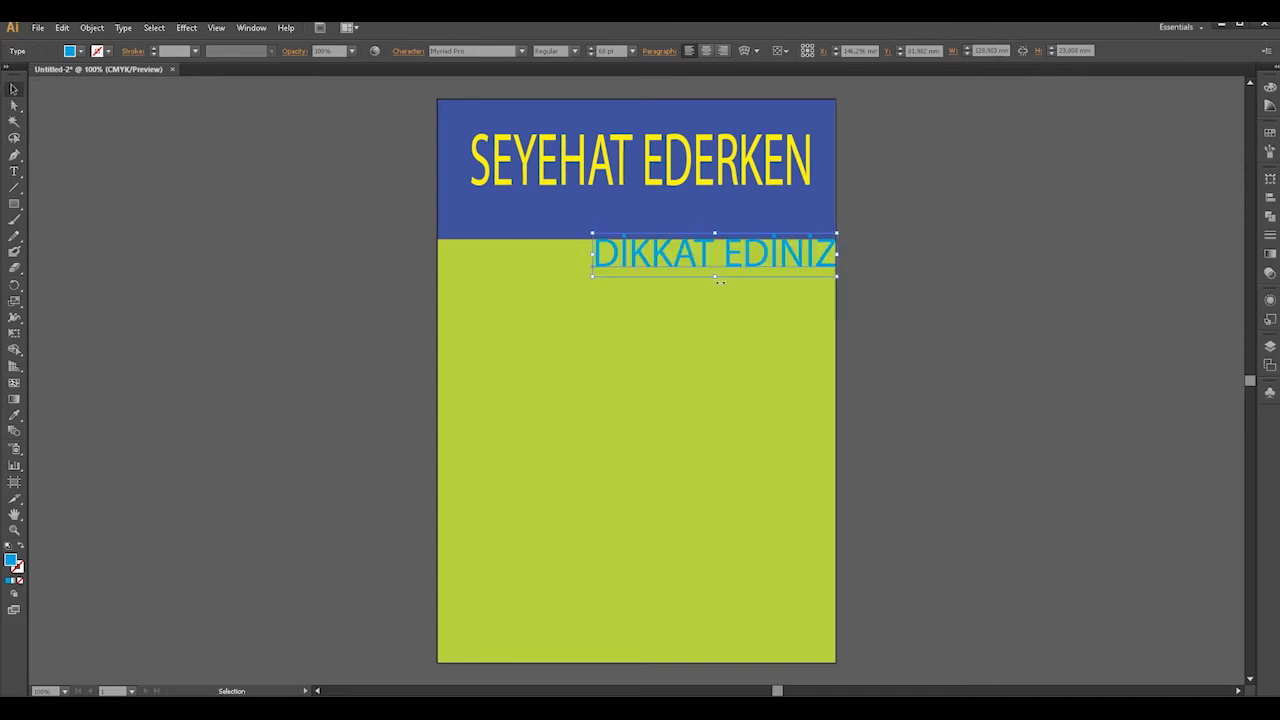
drag(720, 263, 643, 277)
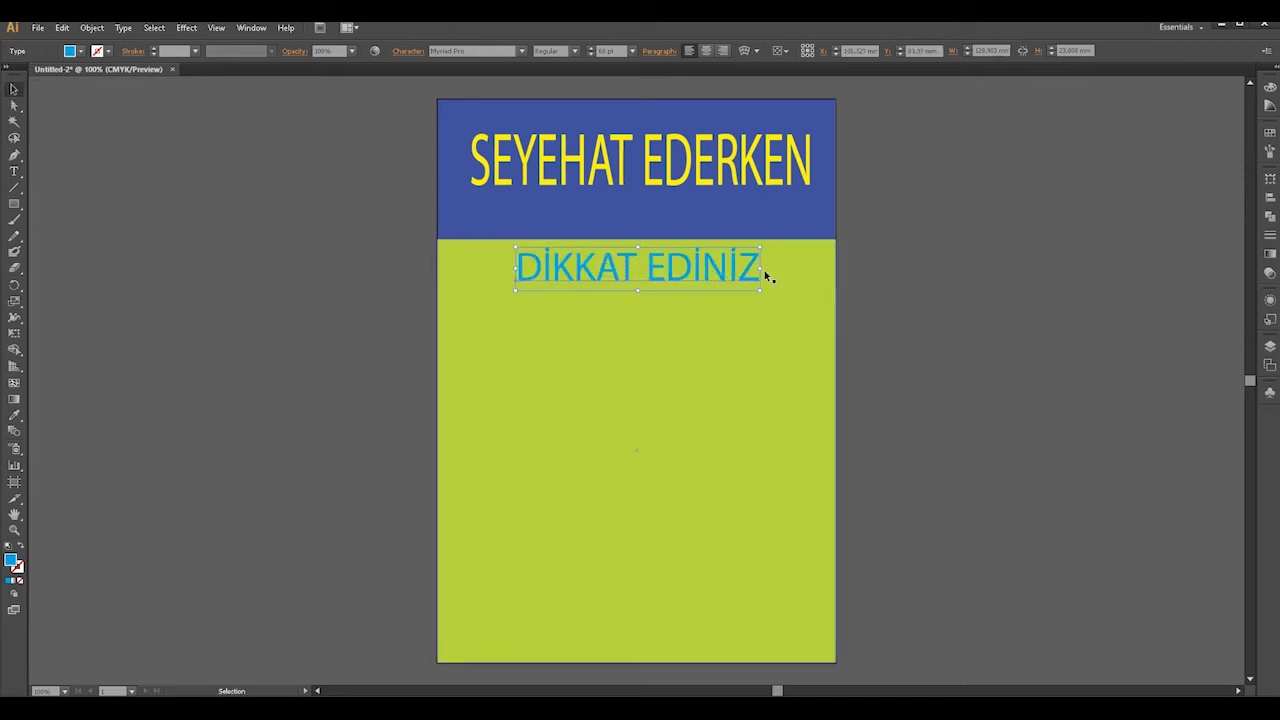
- Try centred paragraph alignment on the "DİKKAT EDİNİZ" text and return it to left alignment
click(725, 271)
key(t)
click(694, 273)
key(ctrl+a)
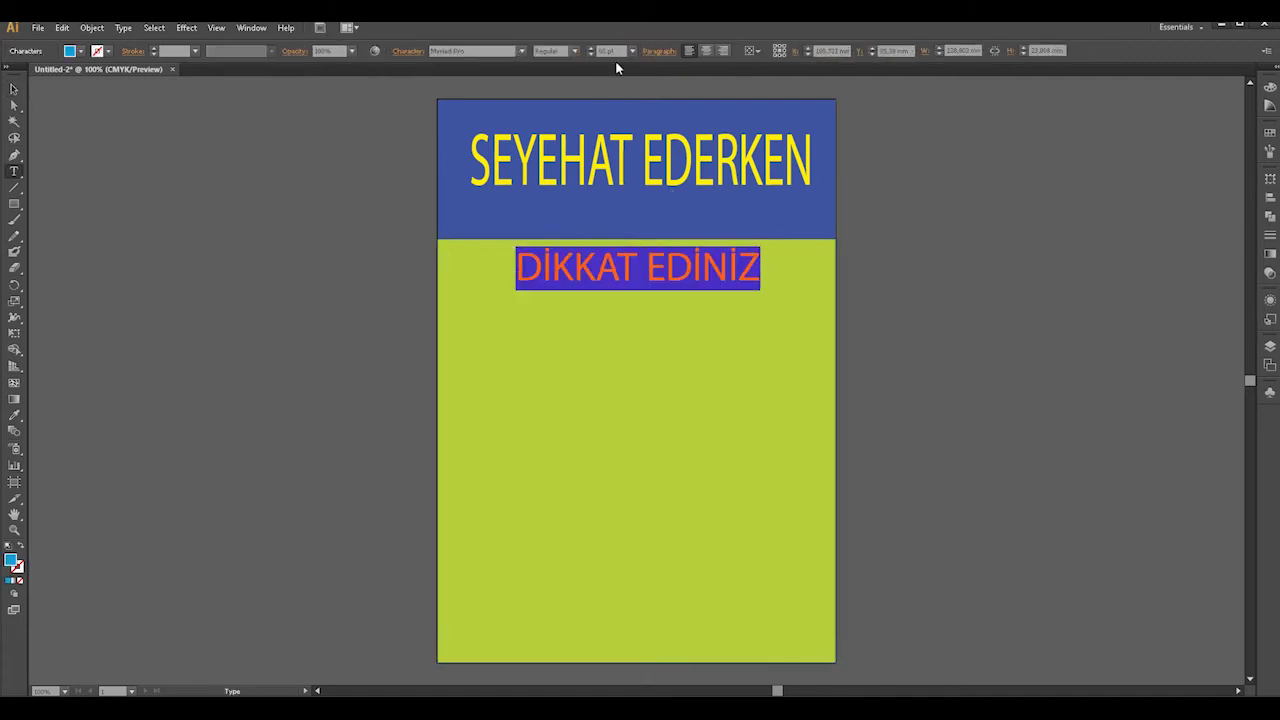
click(705, 50)
click(688, 50)
key(Escape)
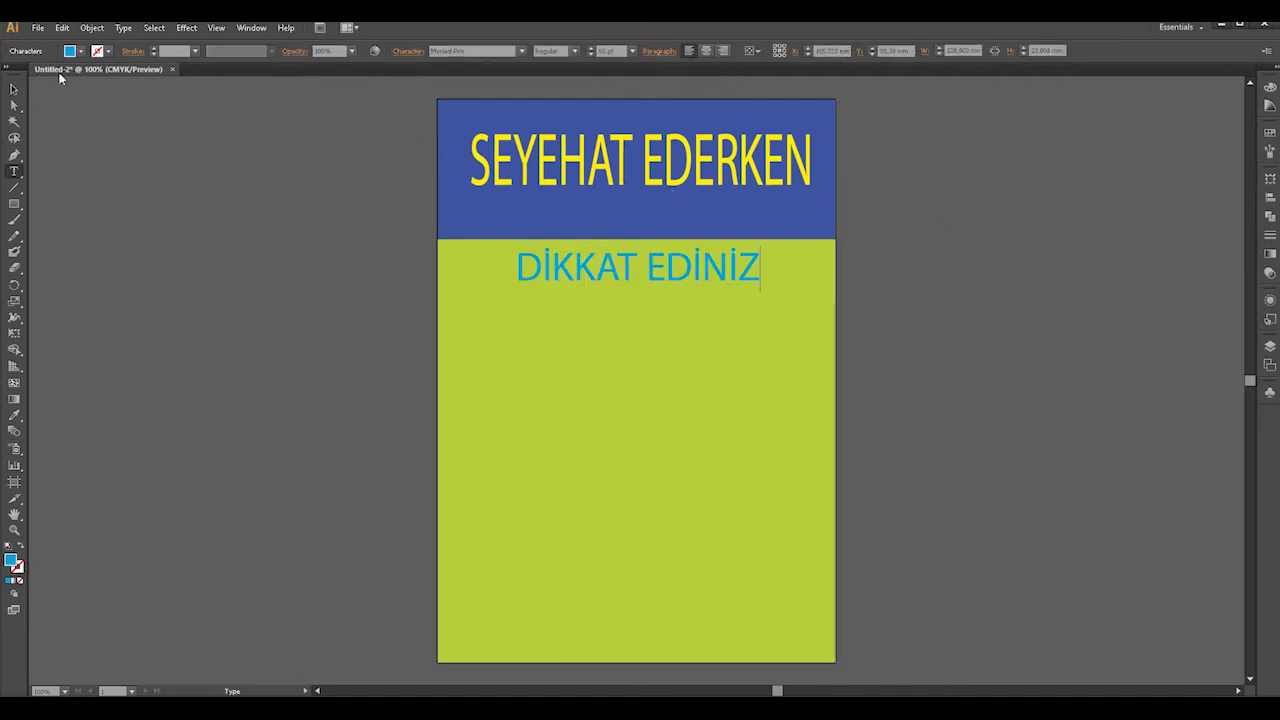
click(13, 88)
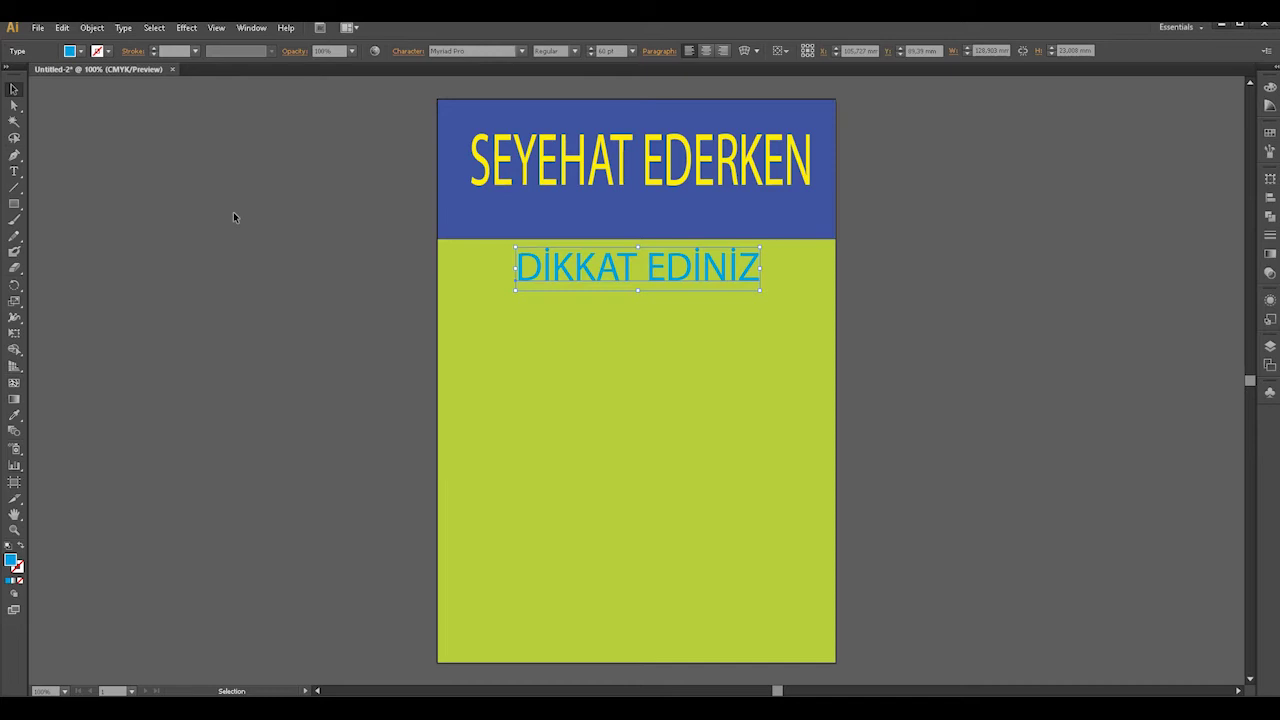
click(233, 212)
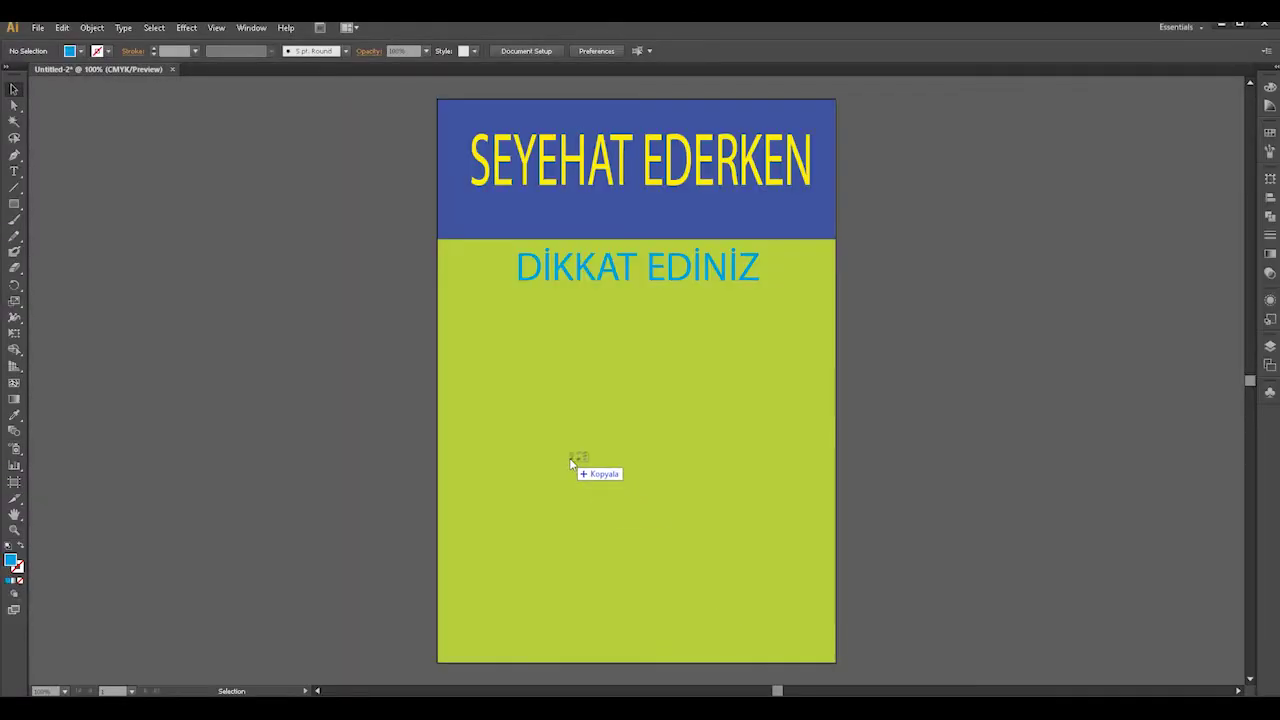
- Place the transport vehicles image A.png in the document and move it off the page, to the right of the artboard
click(570, 462)
drag(649, 462, 1076, 370)
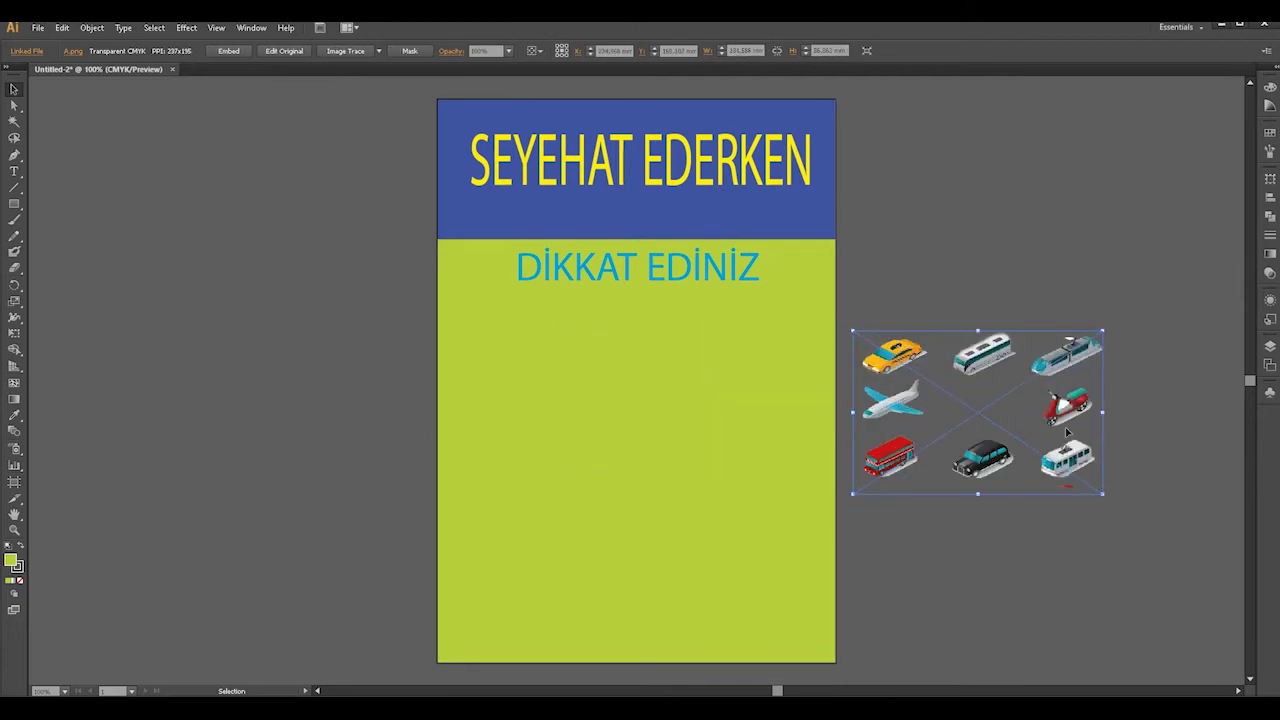
- Trace the placed vehicles image with the High Fidelity Photo preset and expand the result into editable paths
click(1012, 281)
click(978, 412)
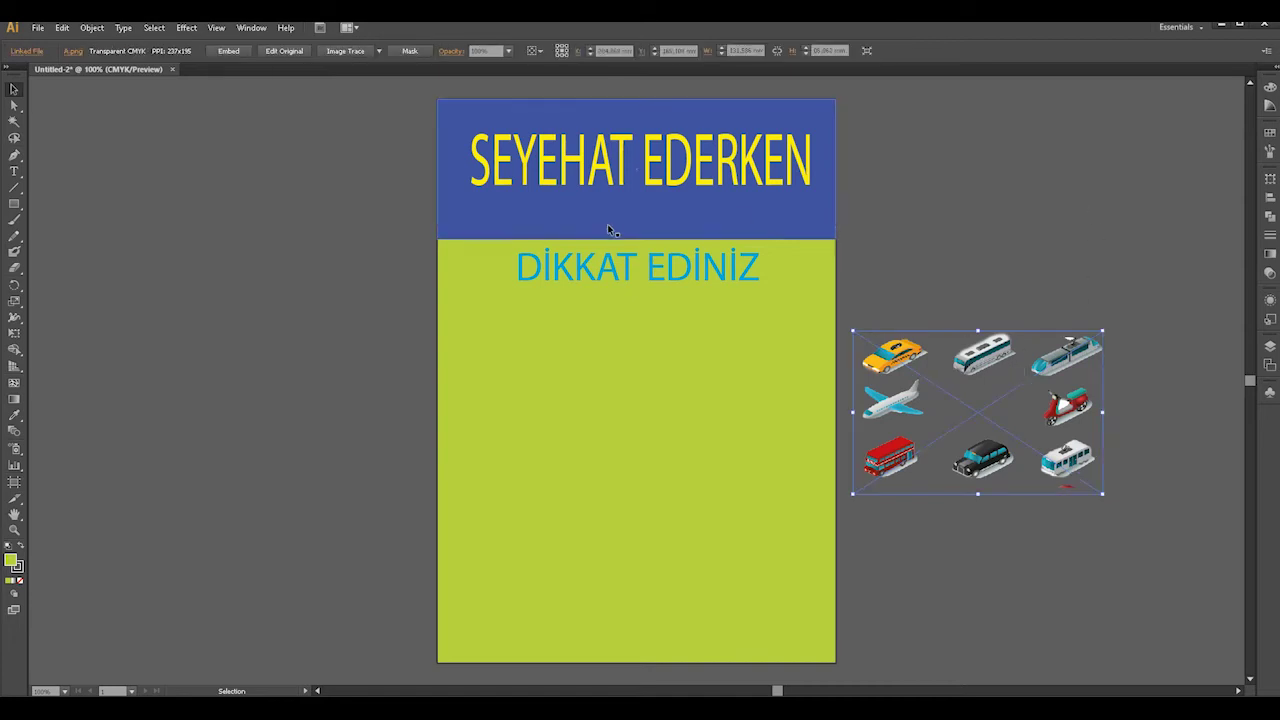
click(379, 50)
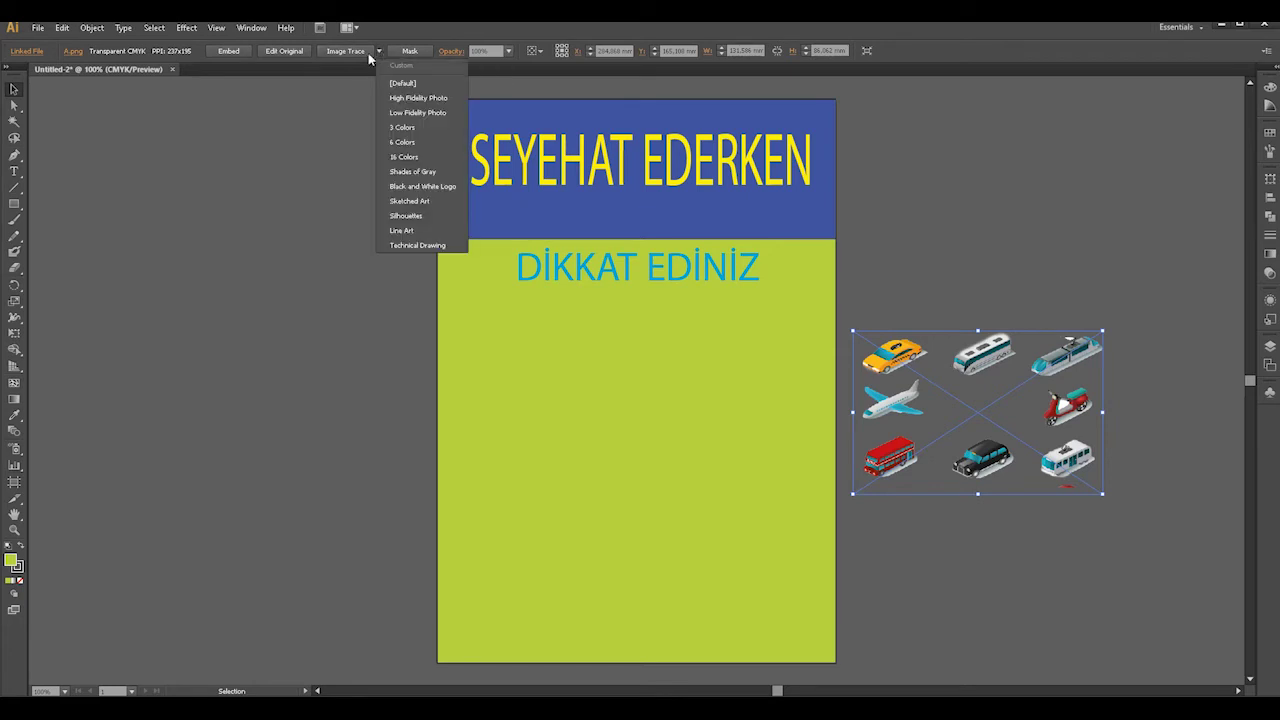
click(412, 98)
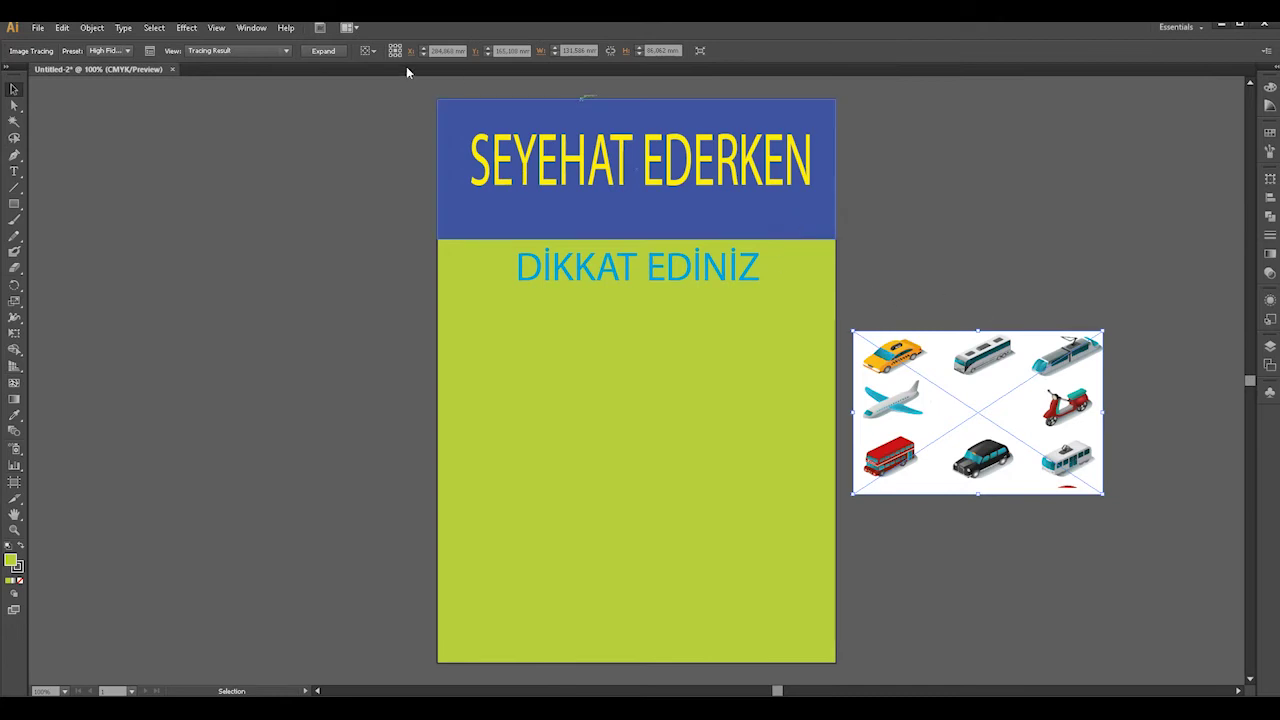
click(325, 51)
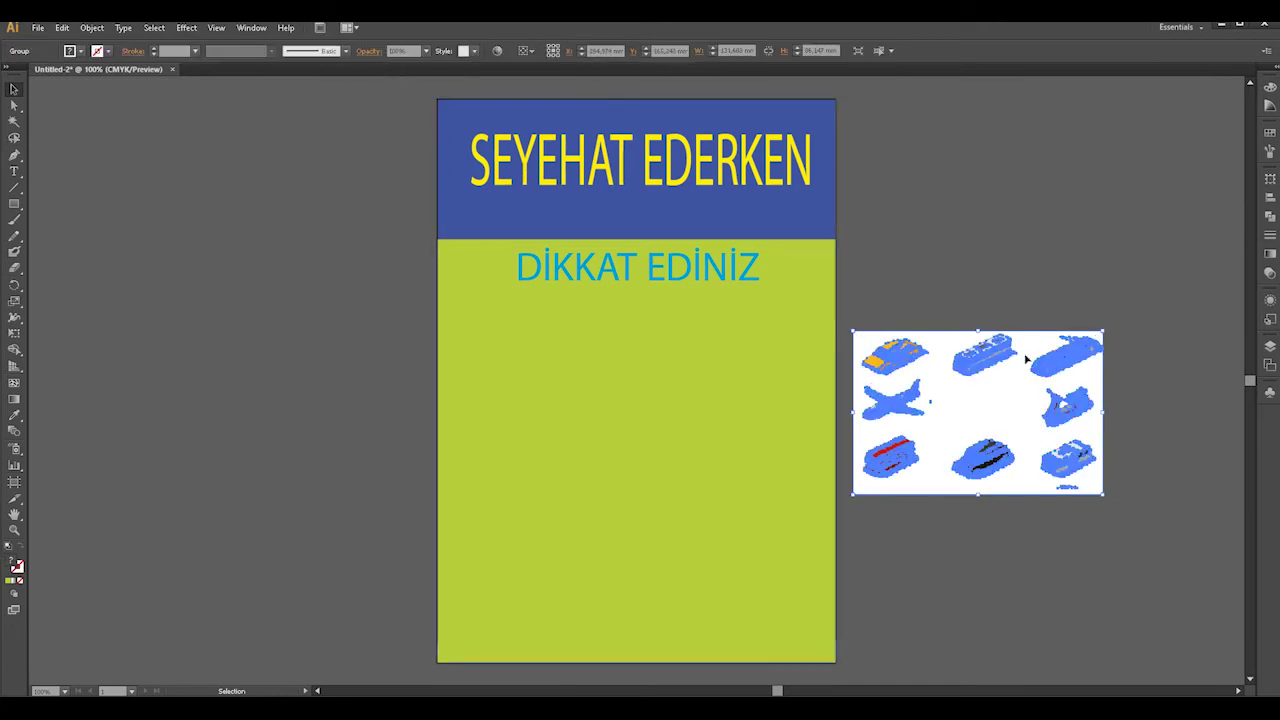
- Ungroup the traced artwork and remove its white background and the stray red fragment beneath the vehicles
right_click(991, 400)
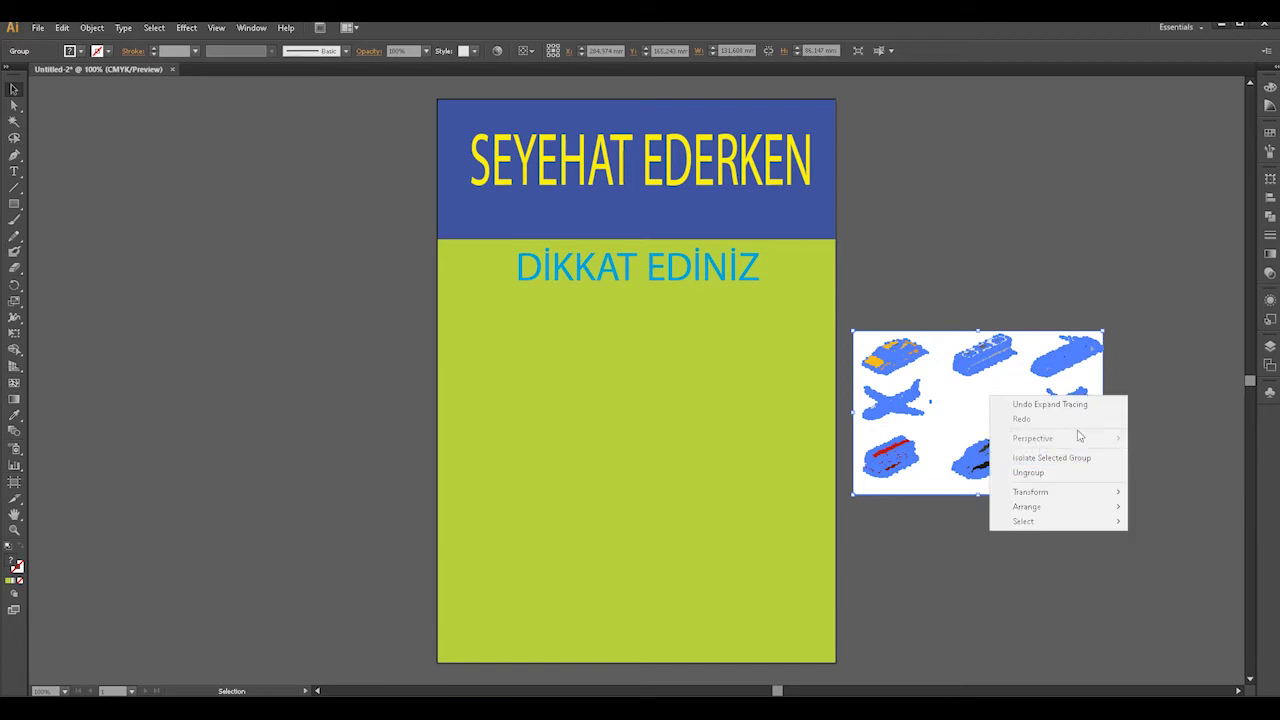
click(1045, 472)
drag(988, 395, 1055, 575)
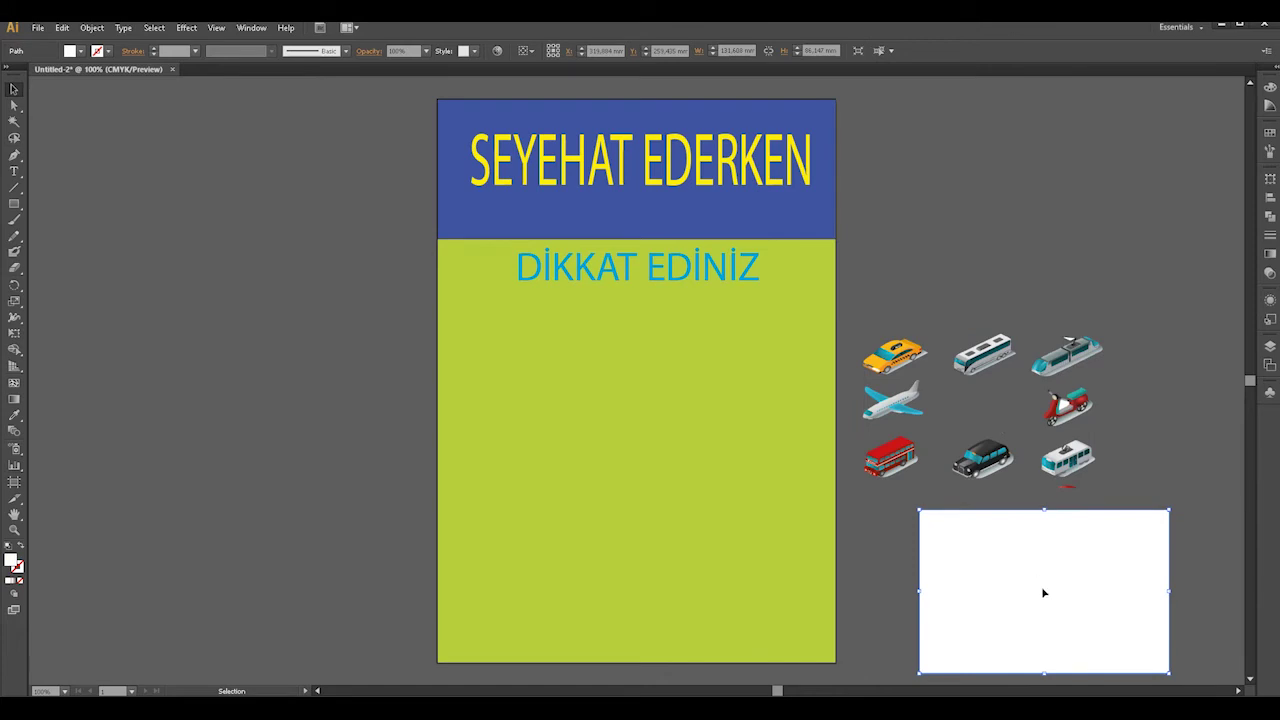
key(Delete)
drag(1088, 509, 1043, 487)
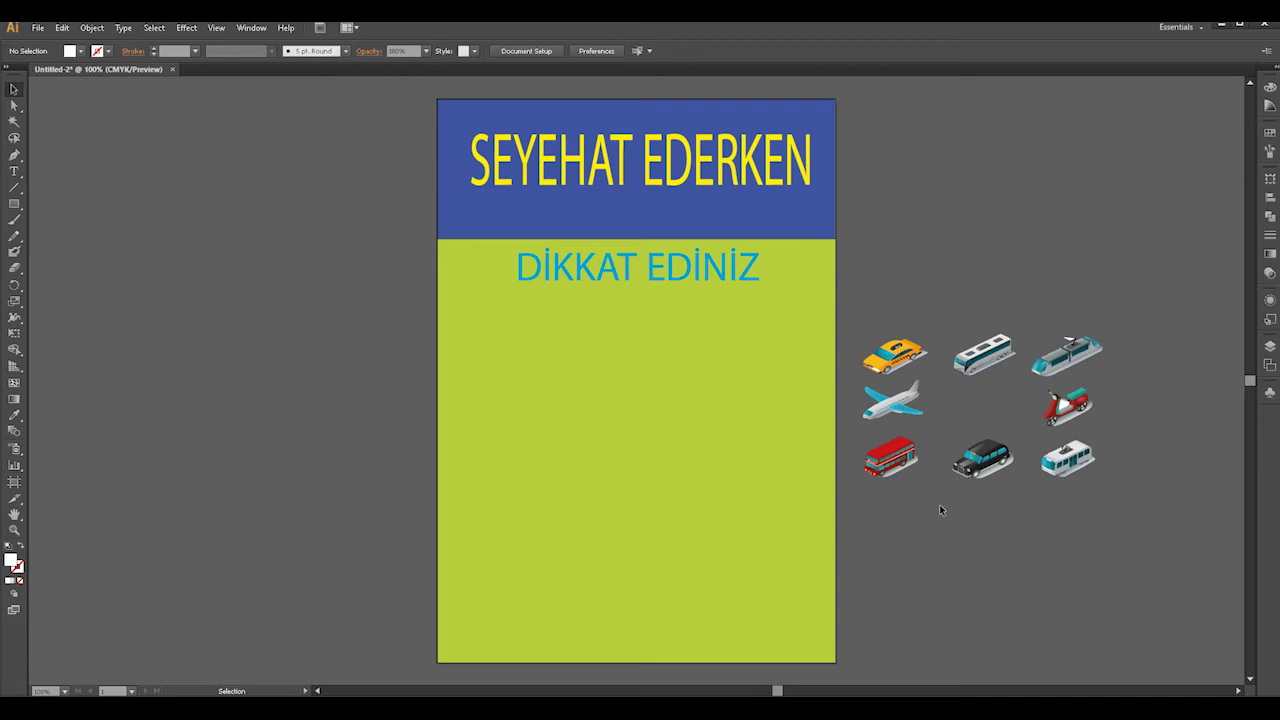
- Move all the vehicles into the right half of the green area below "DİKKAT EDİNİZ" and scale them down to fit
drag(1132, 501, 937, 304)
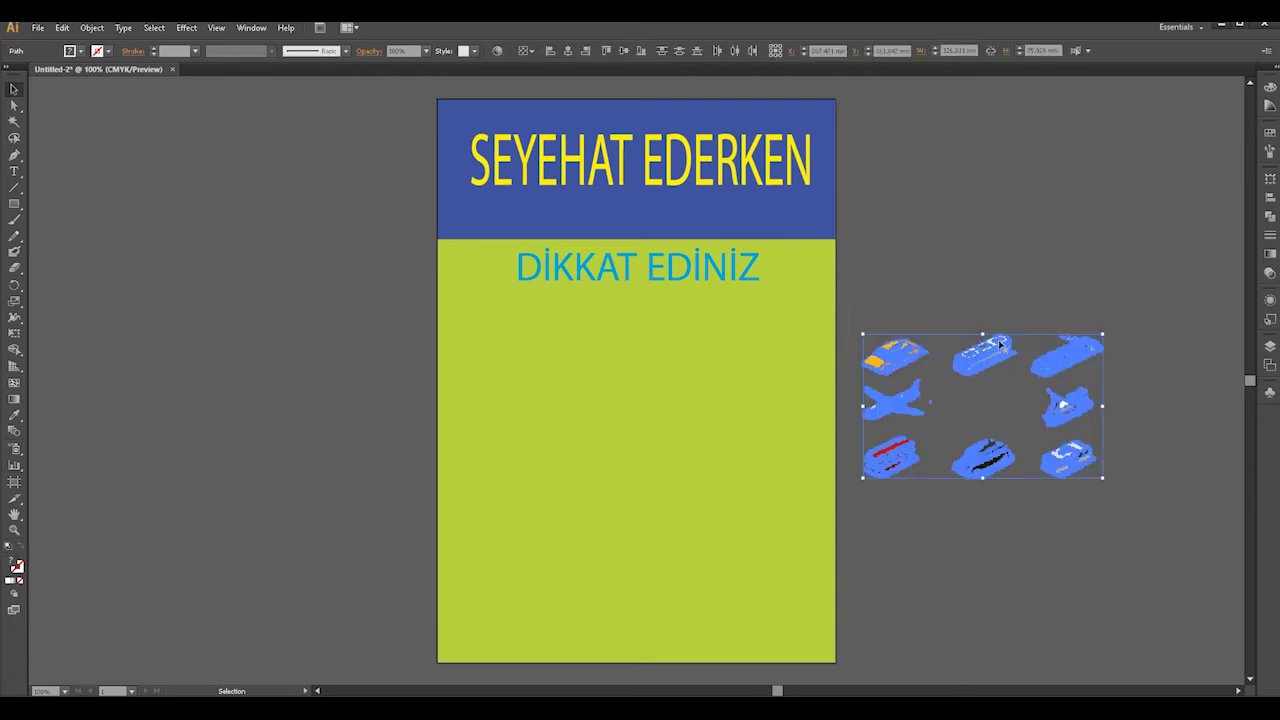
drag(995, 348, 717, 323)
drag(588, 452, 659, 420)
click(724, 505)
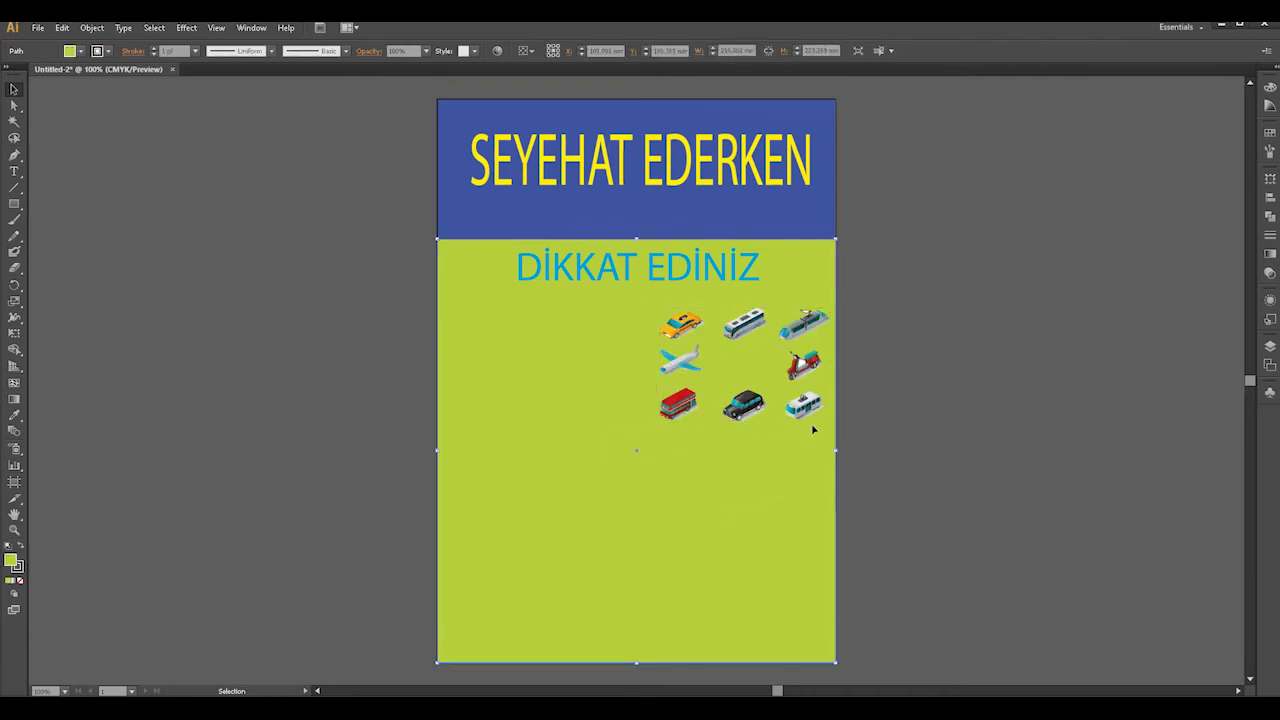
click(112, 266)
- Draw a narrow vertical rectangle about 7 mm wide in the left half of the green area and fill it with dark red
click(14, 203)
drag(557, 426, 599, 505)
drag(518, 357, 530, 567)
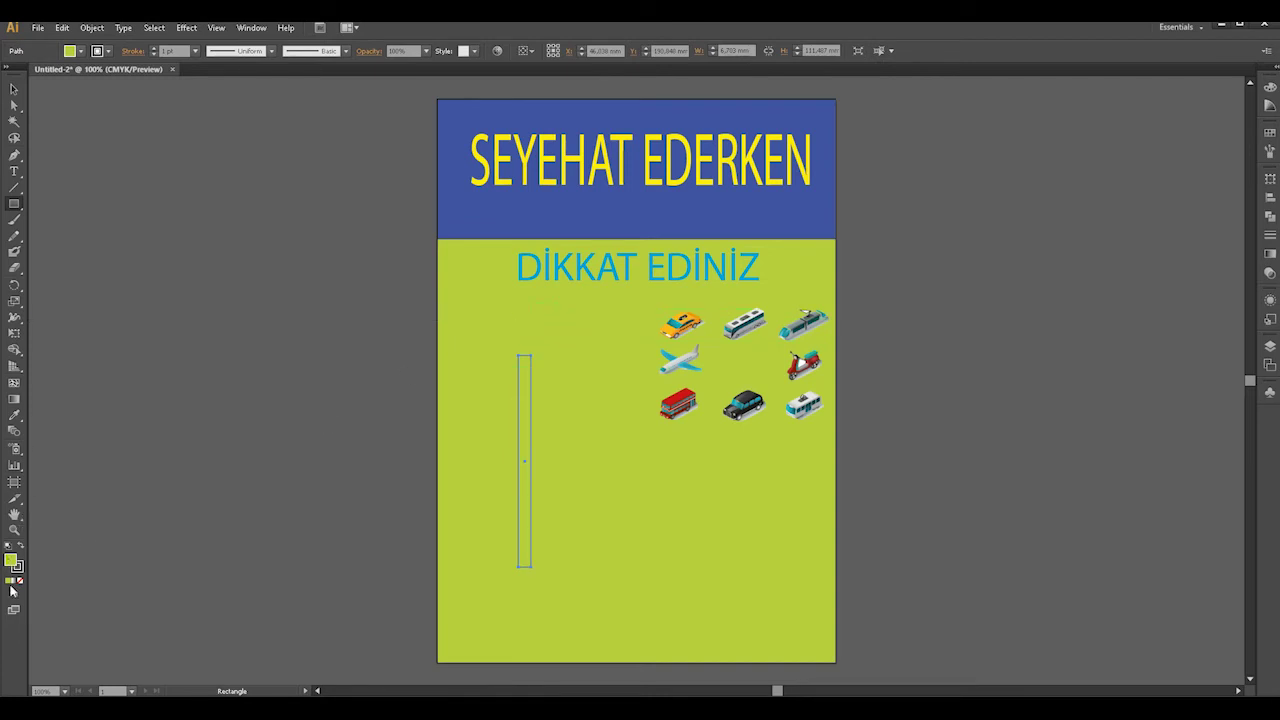
double_click(9, 561)
drag(657, 301, 655, 285)
click(628, 325)
click(783, 283)
- Move the red strip over the vehicles and rotate it into a diagonal from the red bus up to the tram
click(13, 88)
drag(528, 420, 777, 347)
drag(793, 276, 860, 338)
key(ctrl+z)
click(777, 299)
drag(797, 368, 770, 345)
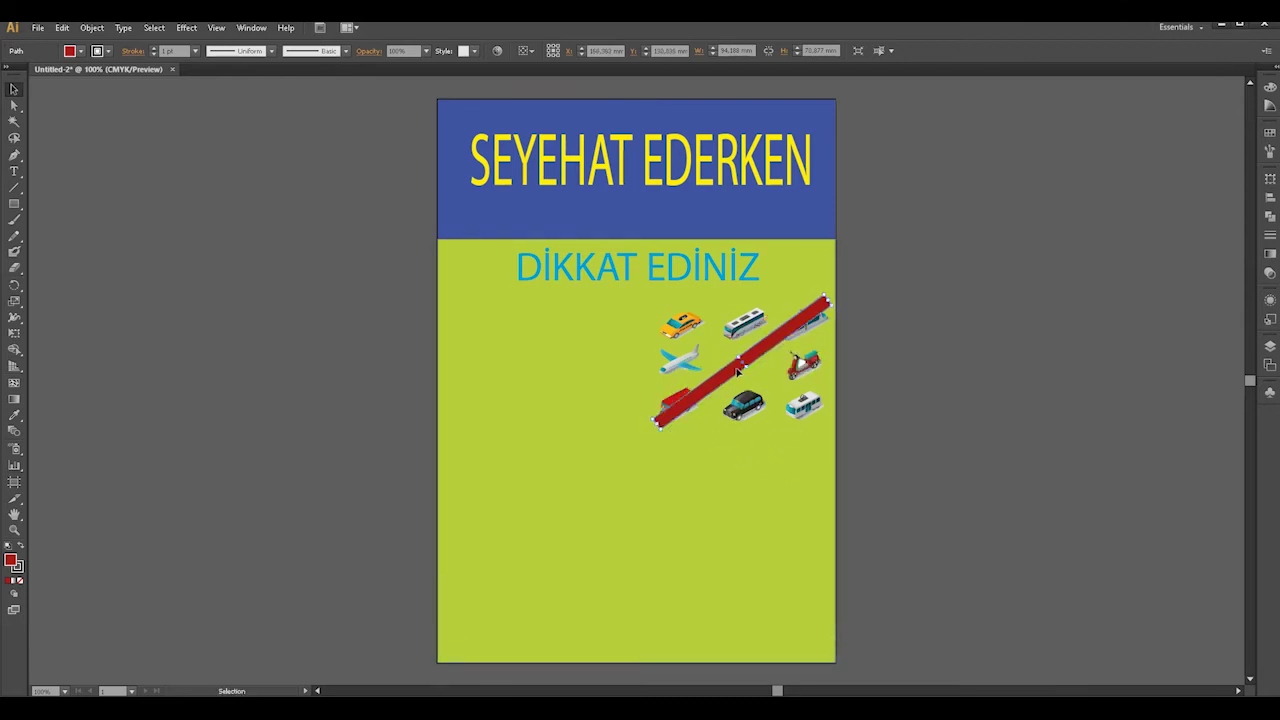
- Set the red strip's opacity to 60%
click(426, 50)
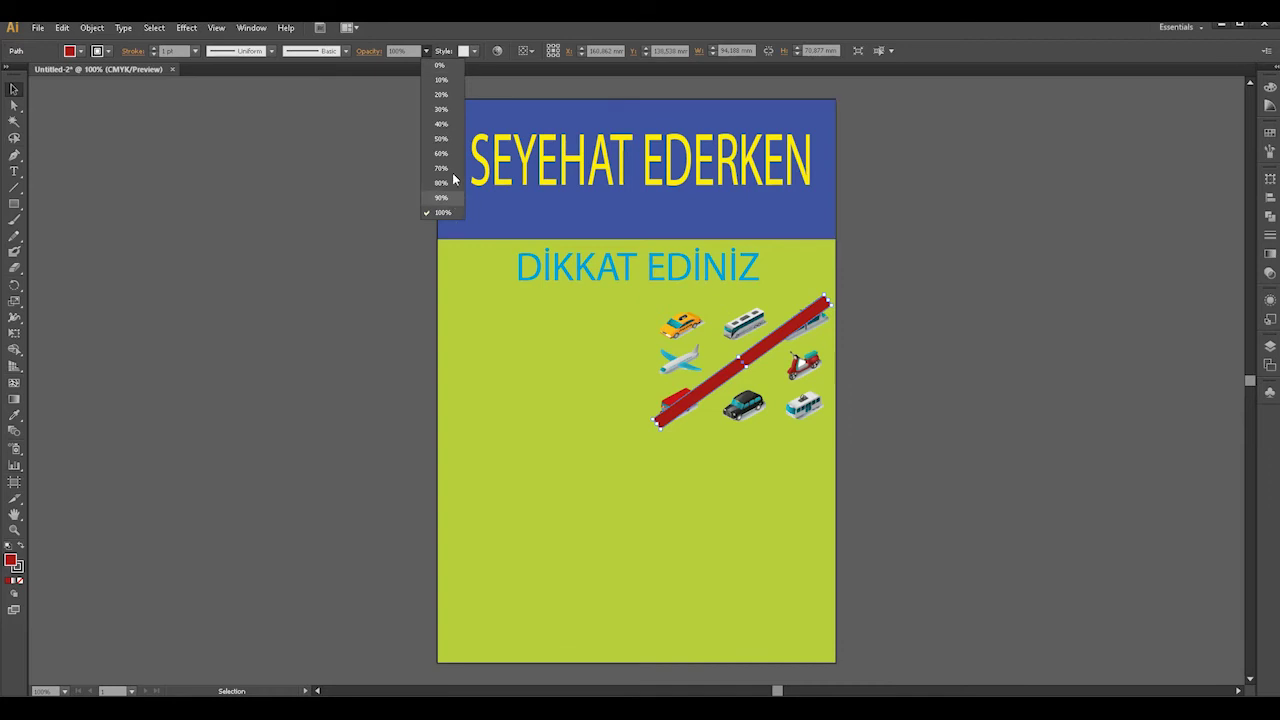
click(440, 158)
click(426, 50)
click(443, 155)
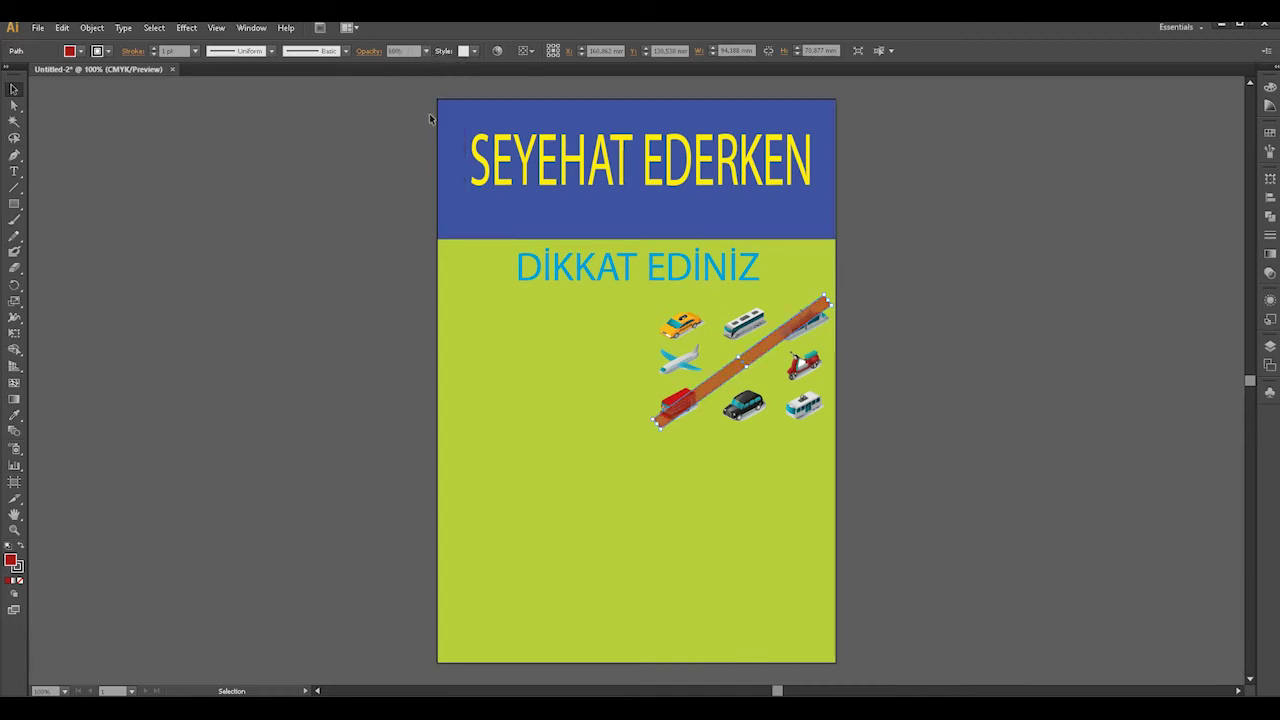
- Duplicate the translucent red strip and rotate the copy along the opposite diagonal so both form an X over the vehicles
drag(731, 341, 658, 317)
drag(763, 281, 809, 356)
key(ctrl+z)
click(597, 390)
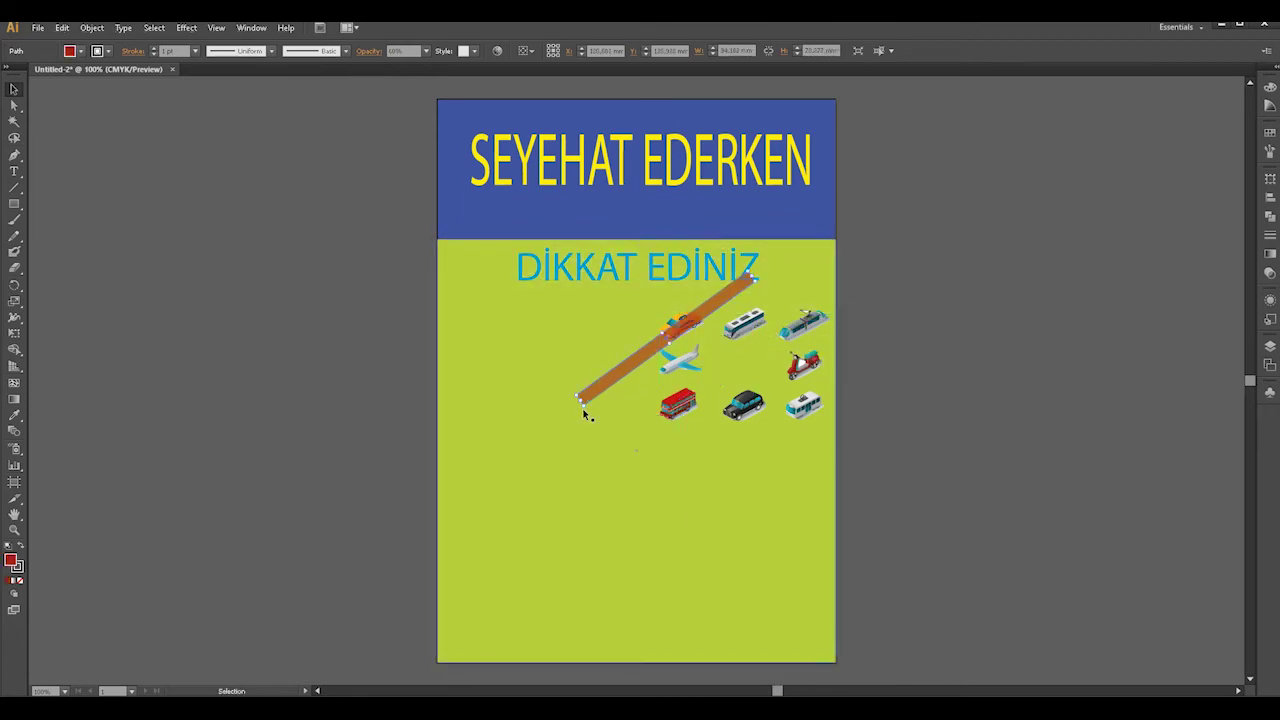
drag(629, 361, 701, 387)
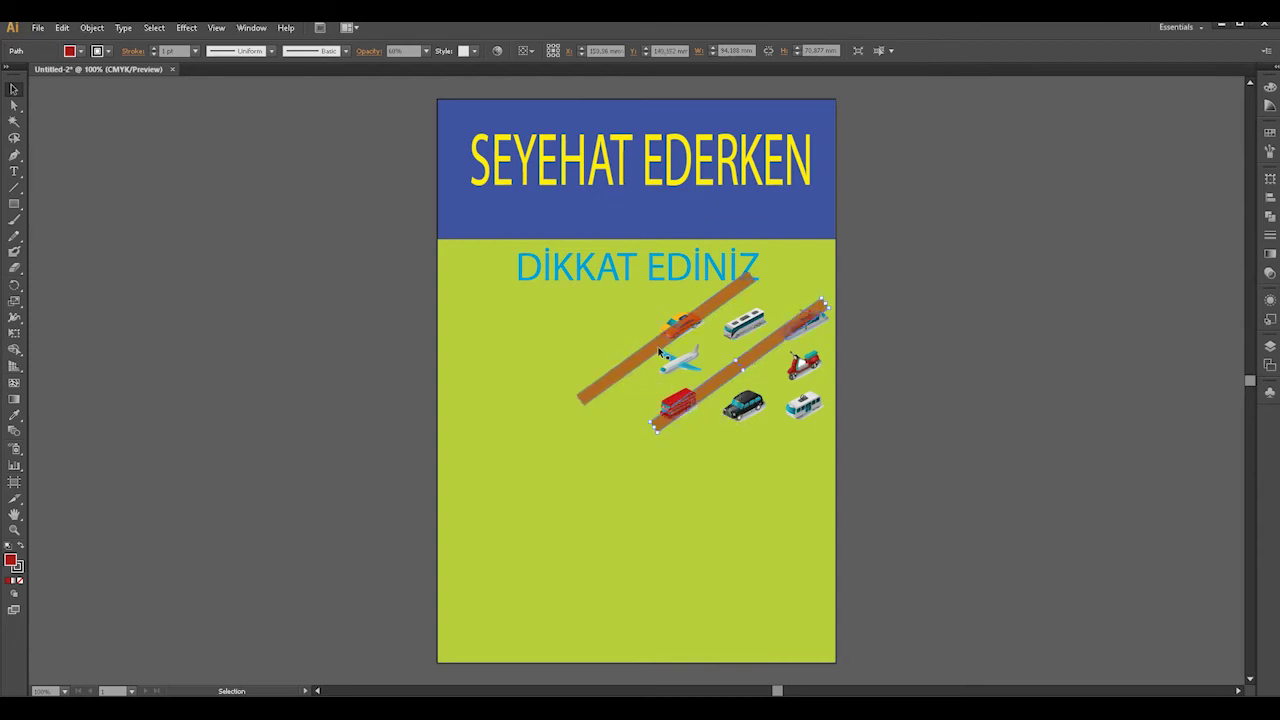
drag(603, 387, 585, 271)
drag(752, 364, 836, 386)
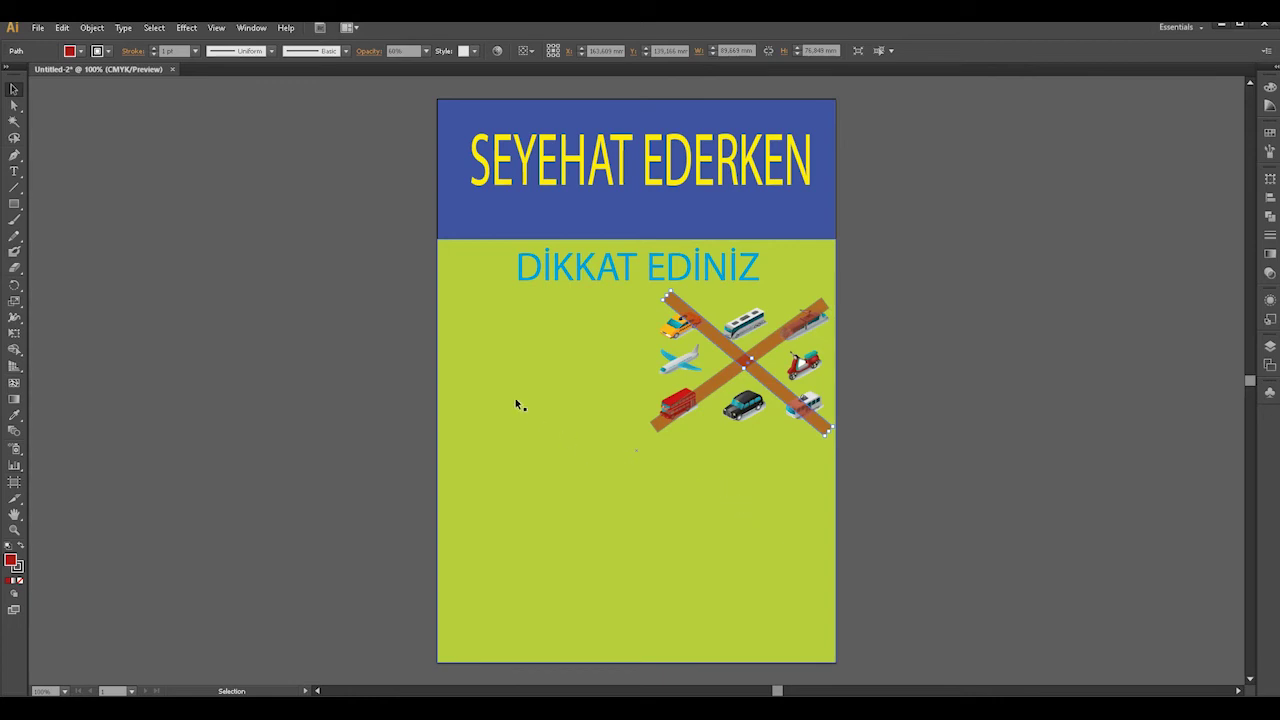
- Add the two-line text "ATEŞ VE ÖKSÜRÜK / DURUMUNDA SEYEHAT ETMEYİN" in the green area beside the vehicles
click(15, 171)
click(479, 352)
text(ATEŞ)
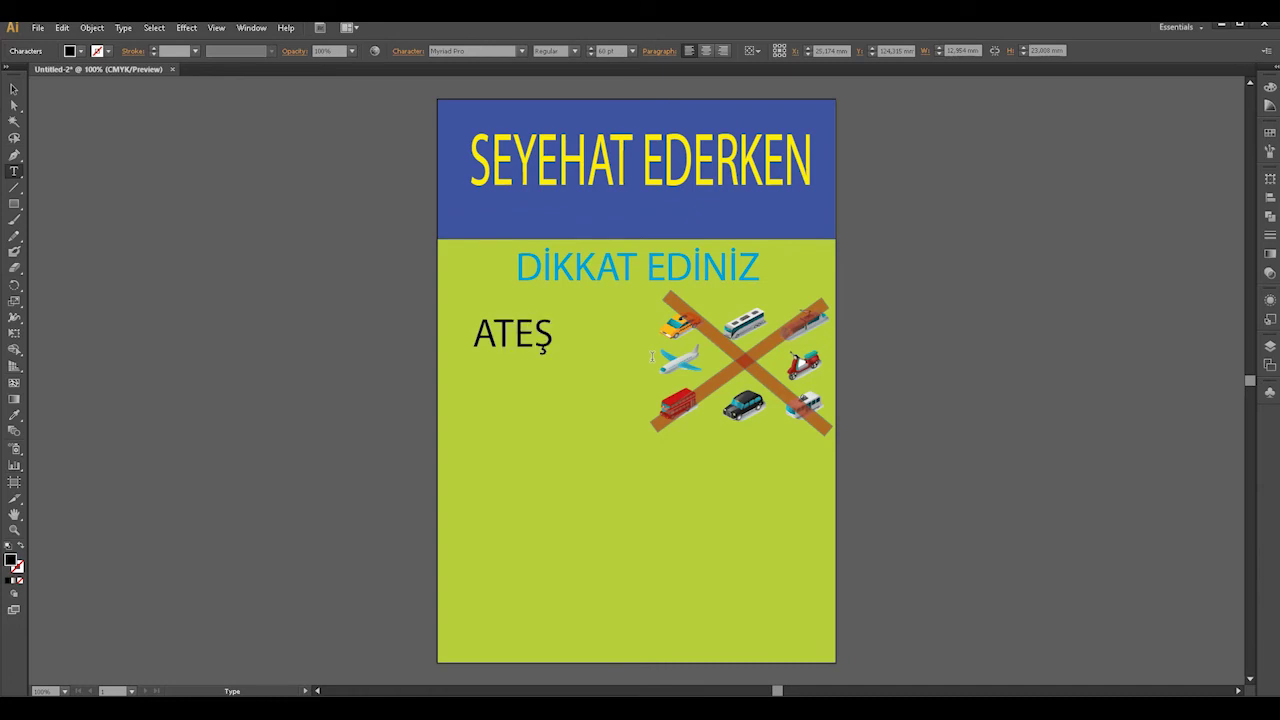
text( VE ÖKSÜRÜK)
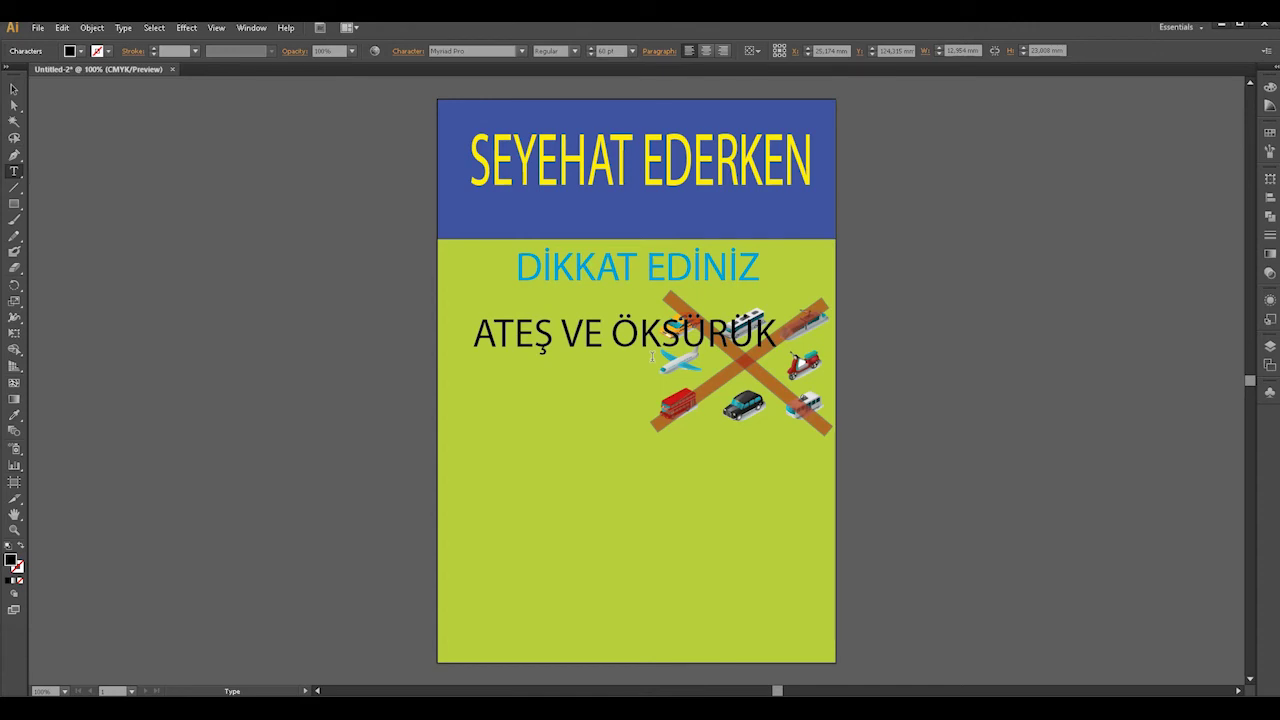
key(Return)
text(DURUMUN)
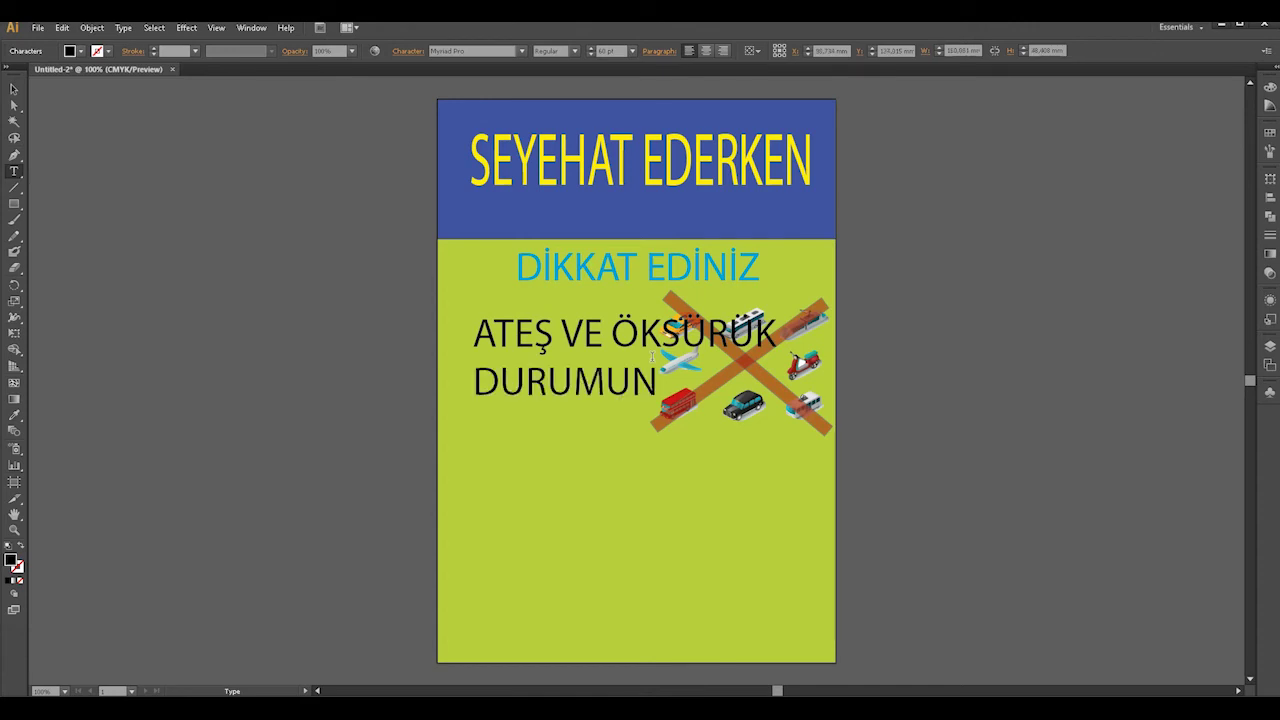
text(DA SEYEHAT)
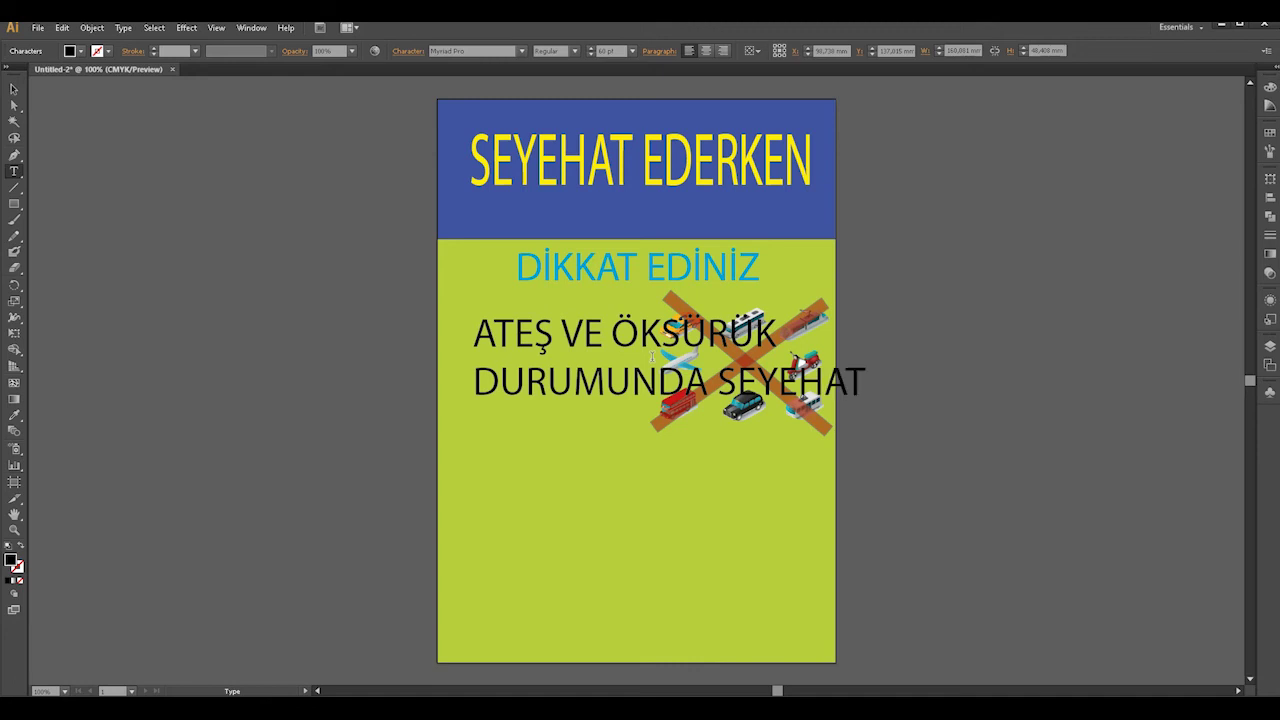
text( ETMEYİN)
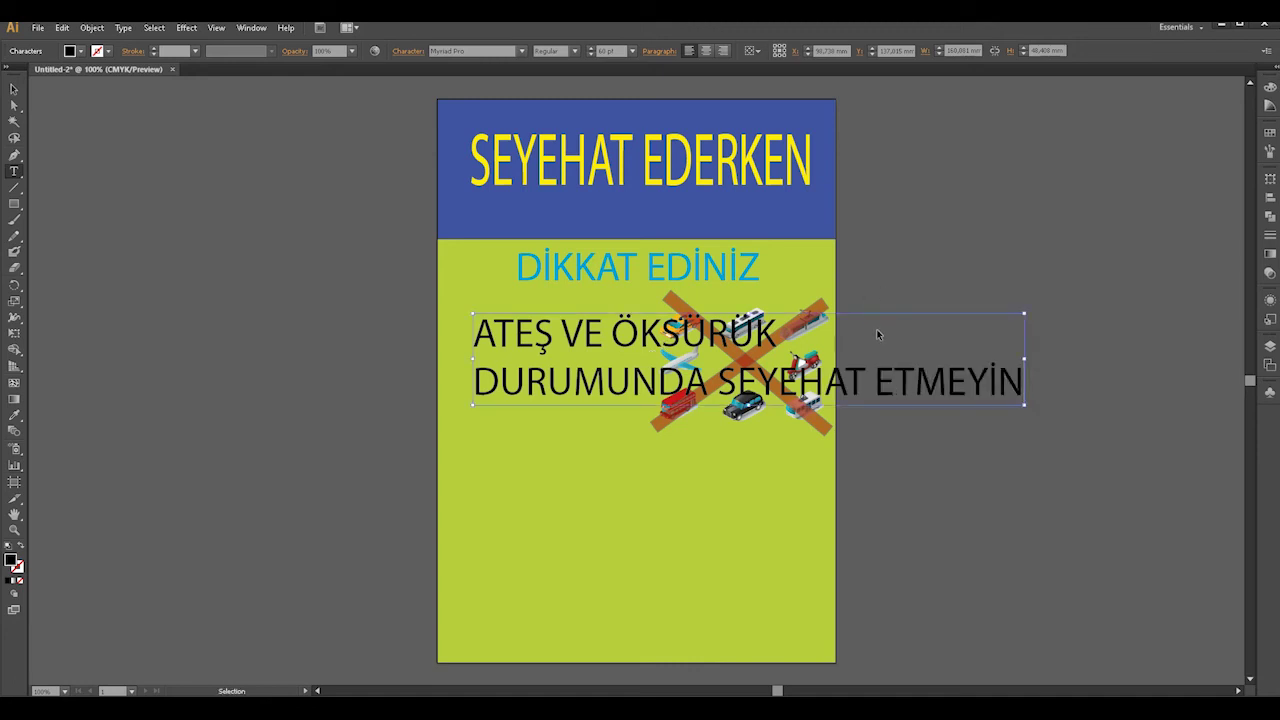
- Set the font size of the whole two-line warning text to 24 pt
key(ctrl+a)
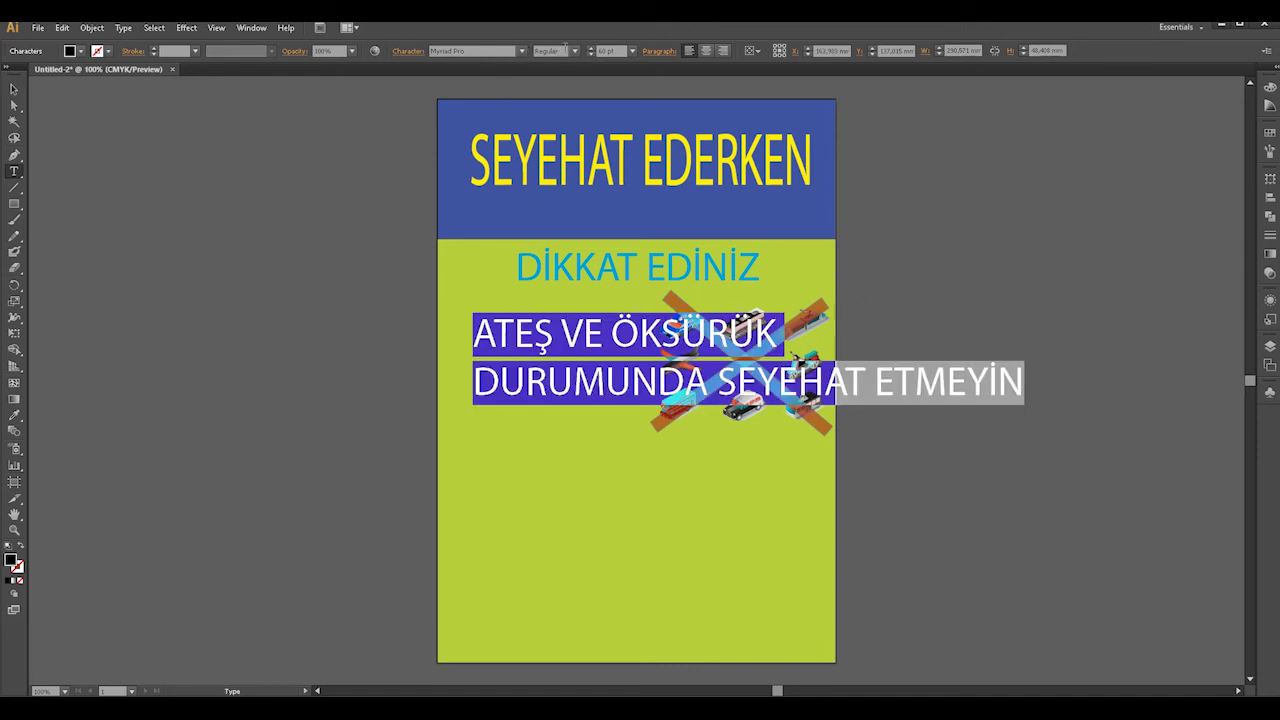
click(351, 50)
click(363, 190)
key(Escape)
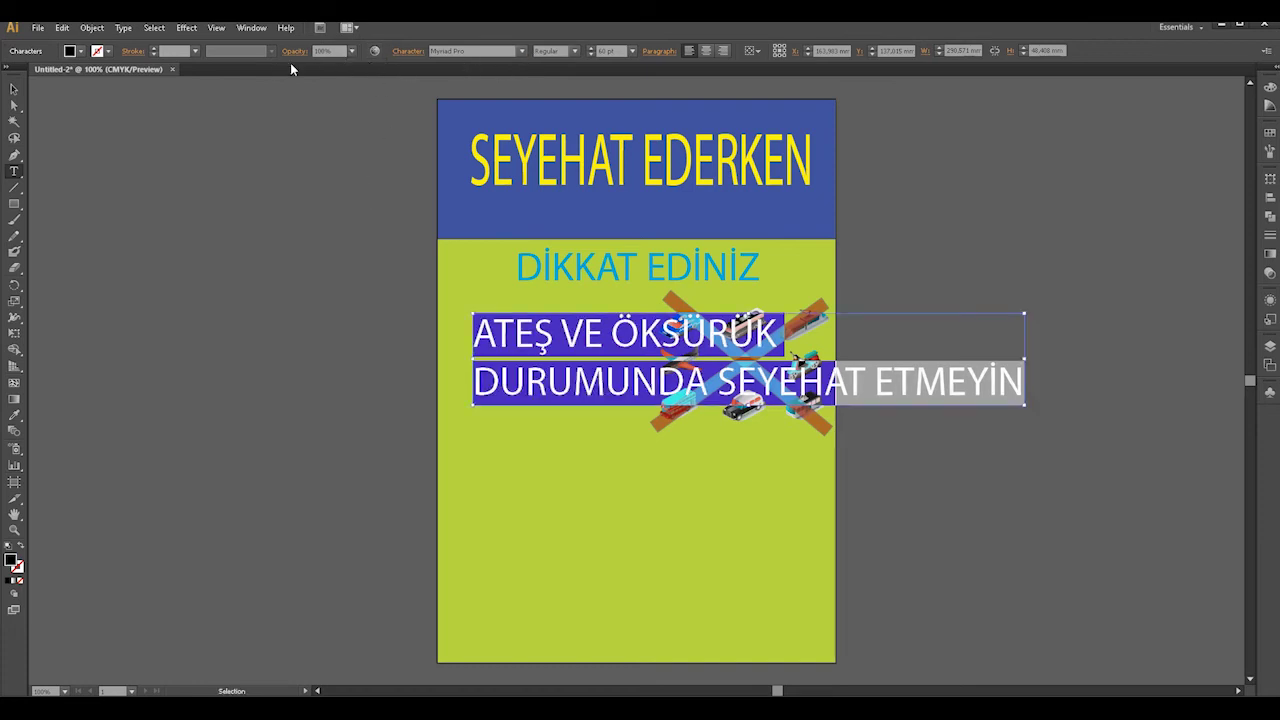
click(632, 50)
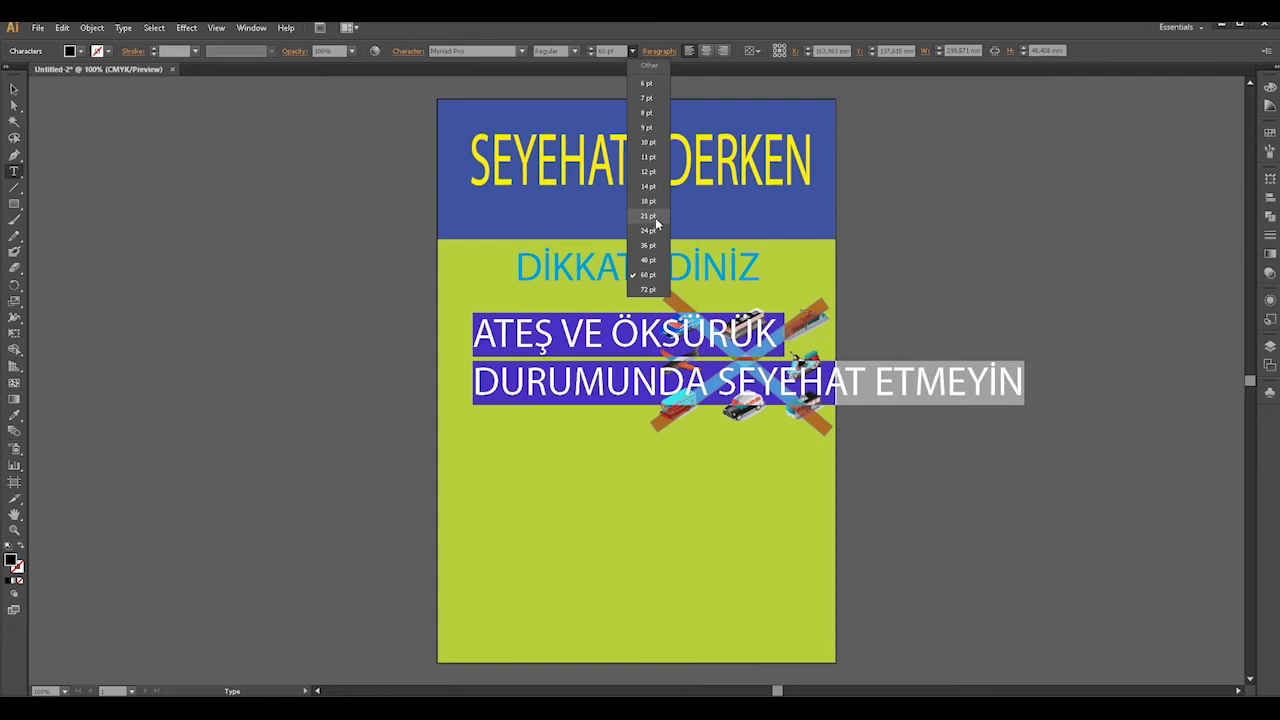
click(650, 216)
click(632, 50)
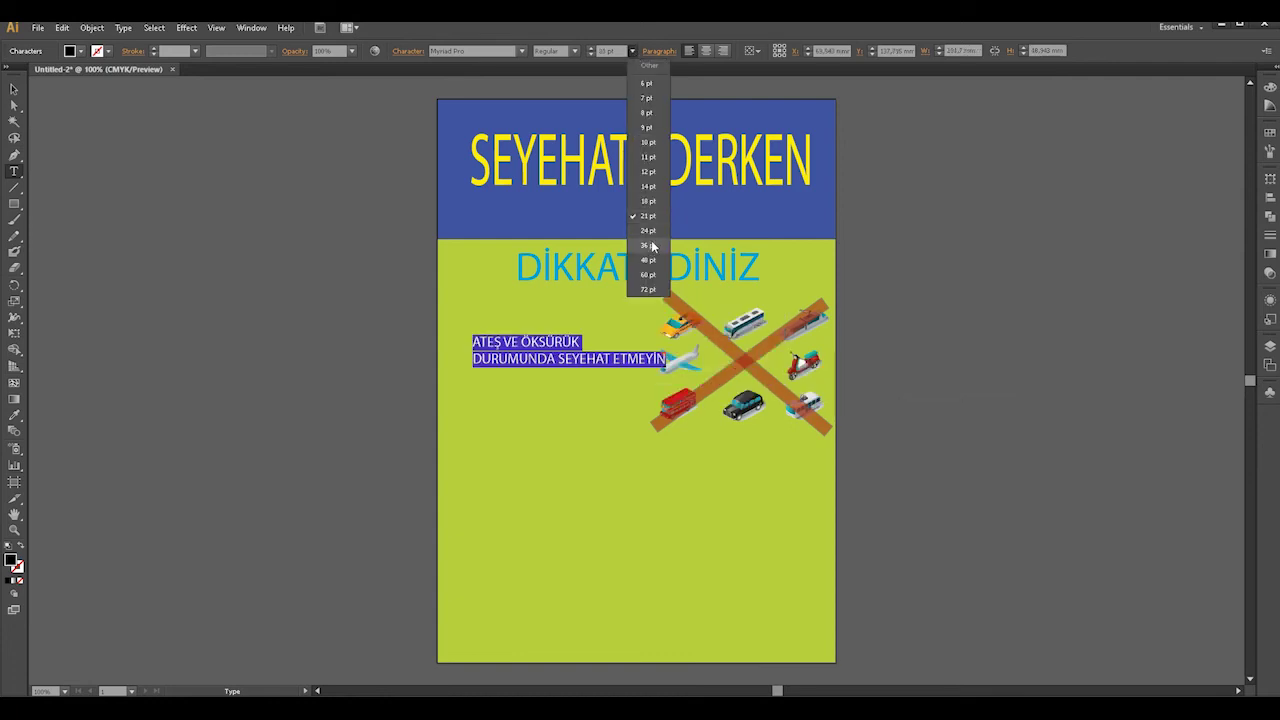
click(650, 216)
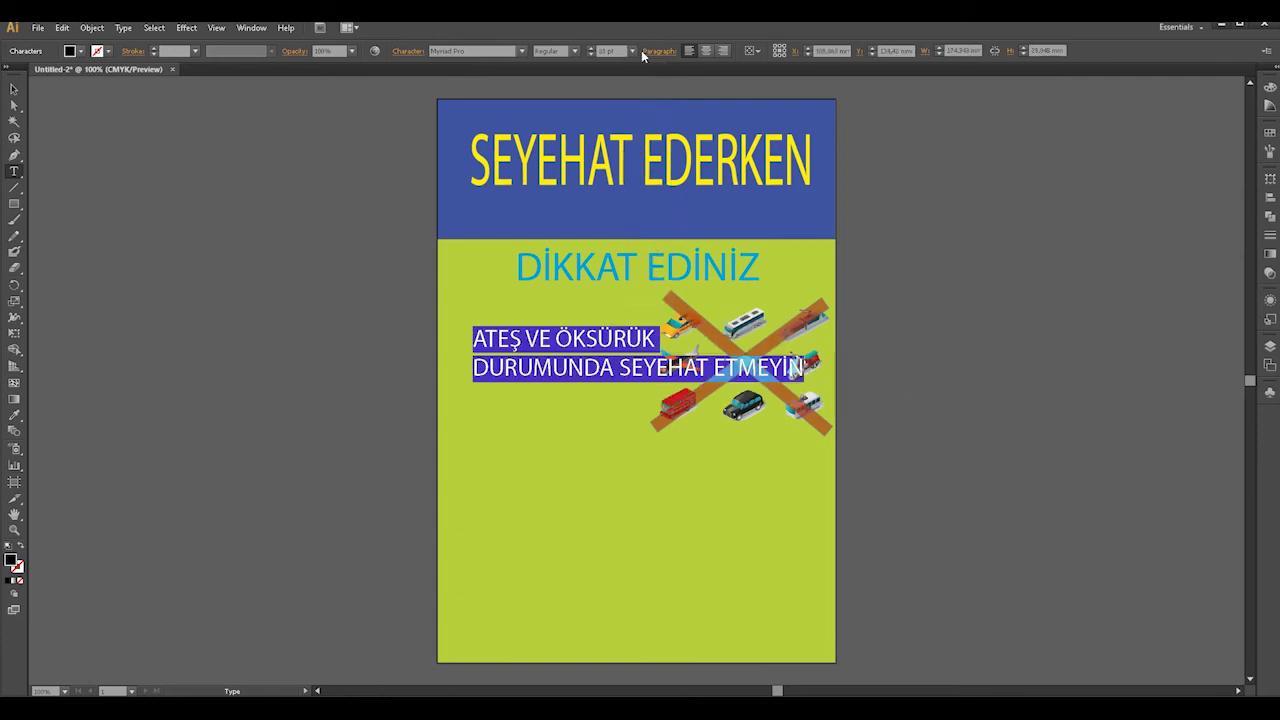
click(632, 50)
click(648, 228)
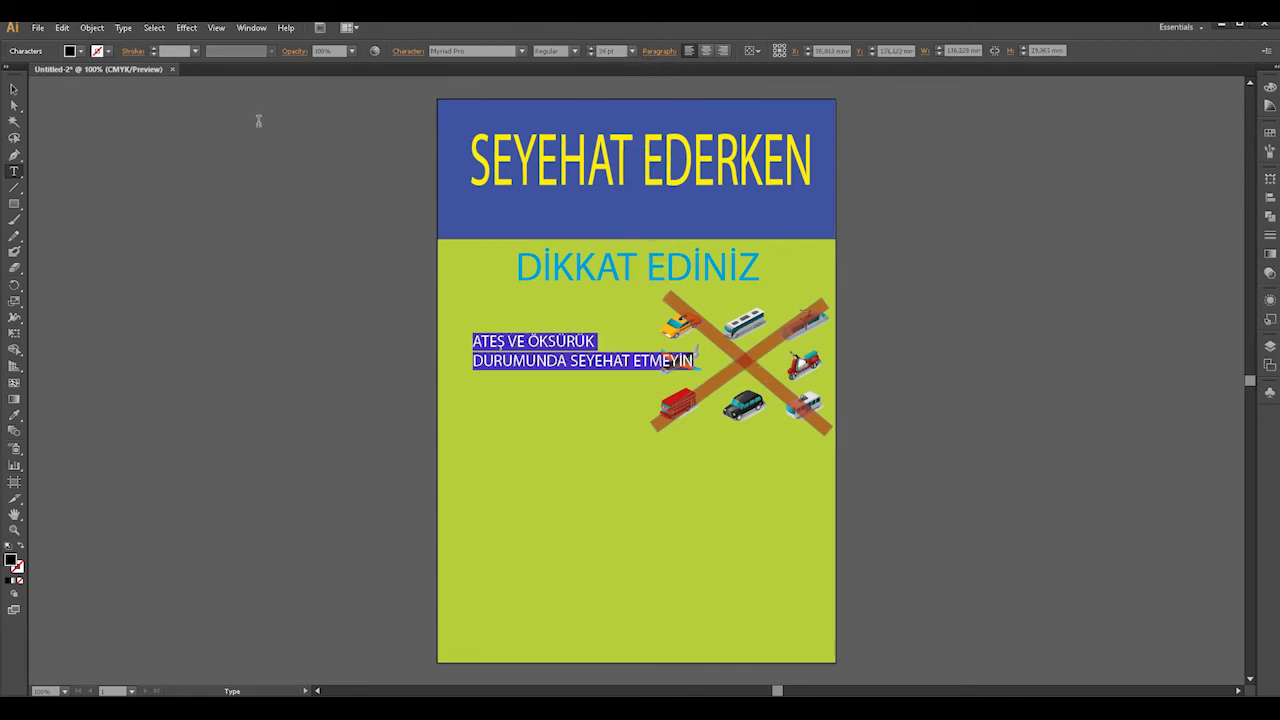
- Move the warning text against the page's left edge and stretch it to about 107 mm wide and 40 mm high beside the vehicles
click(14, 88)
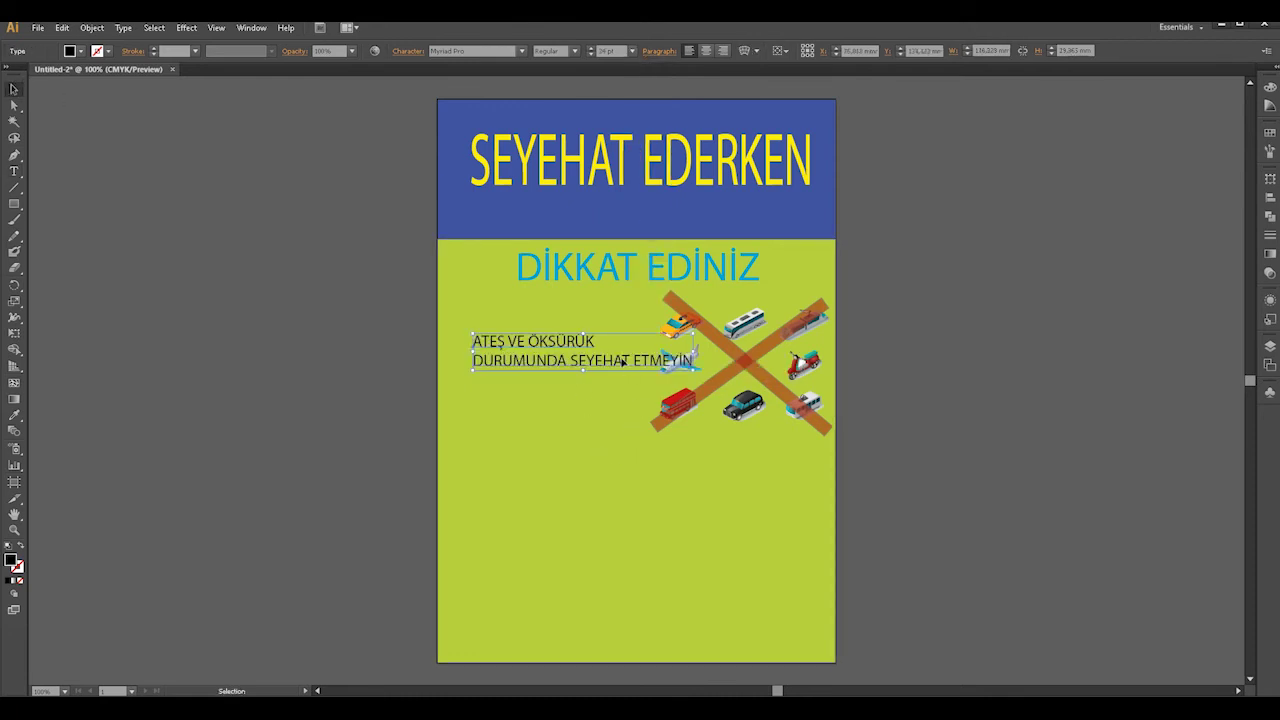
drag(610, 360, 592, 341)
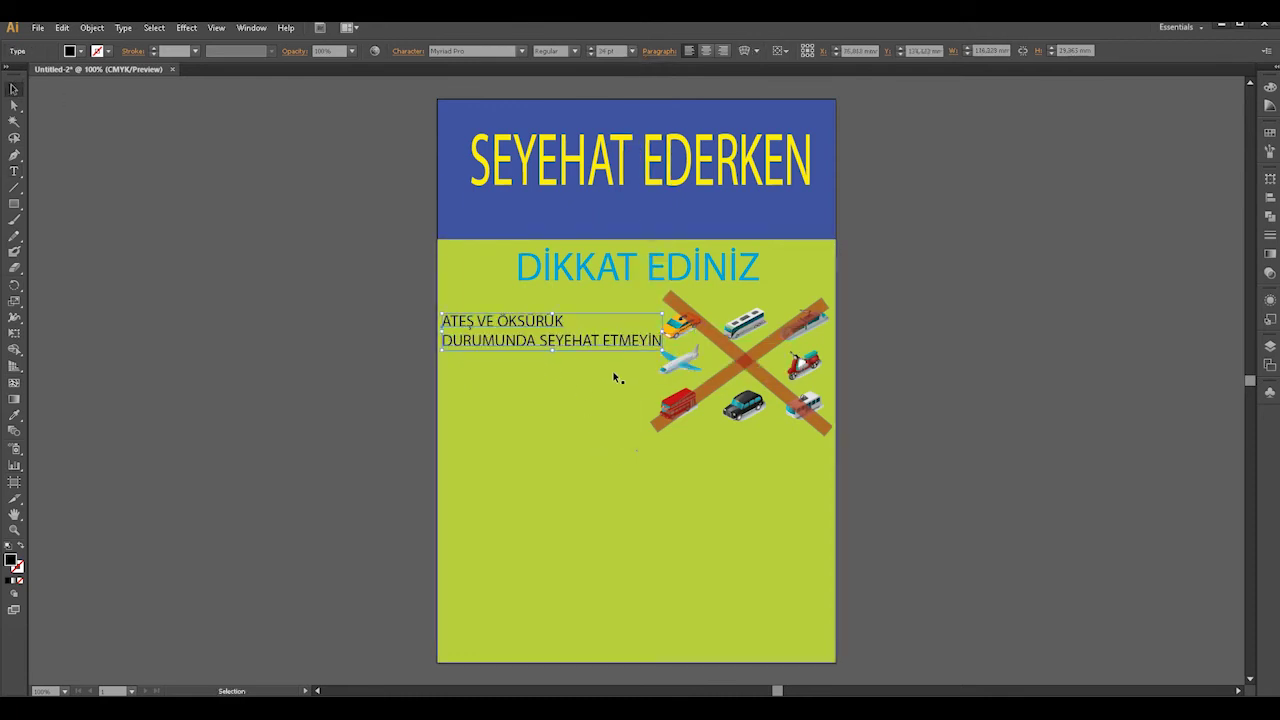
drag(662, 331, 646, 331)
drag(542, 350, 543, 388)
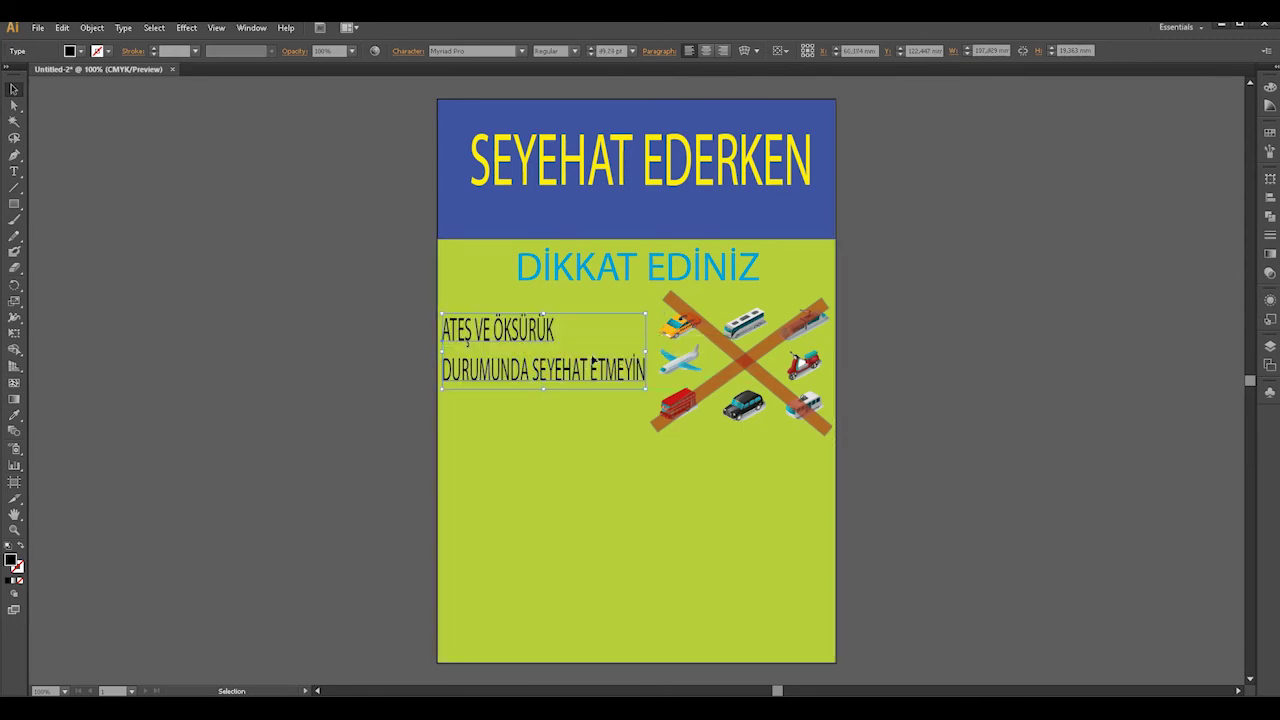
click(564, 450)
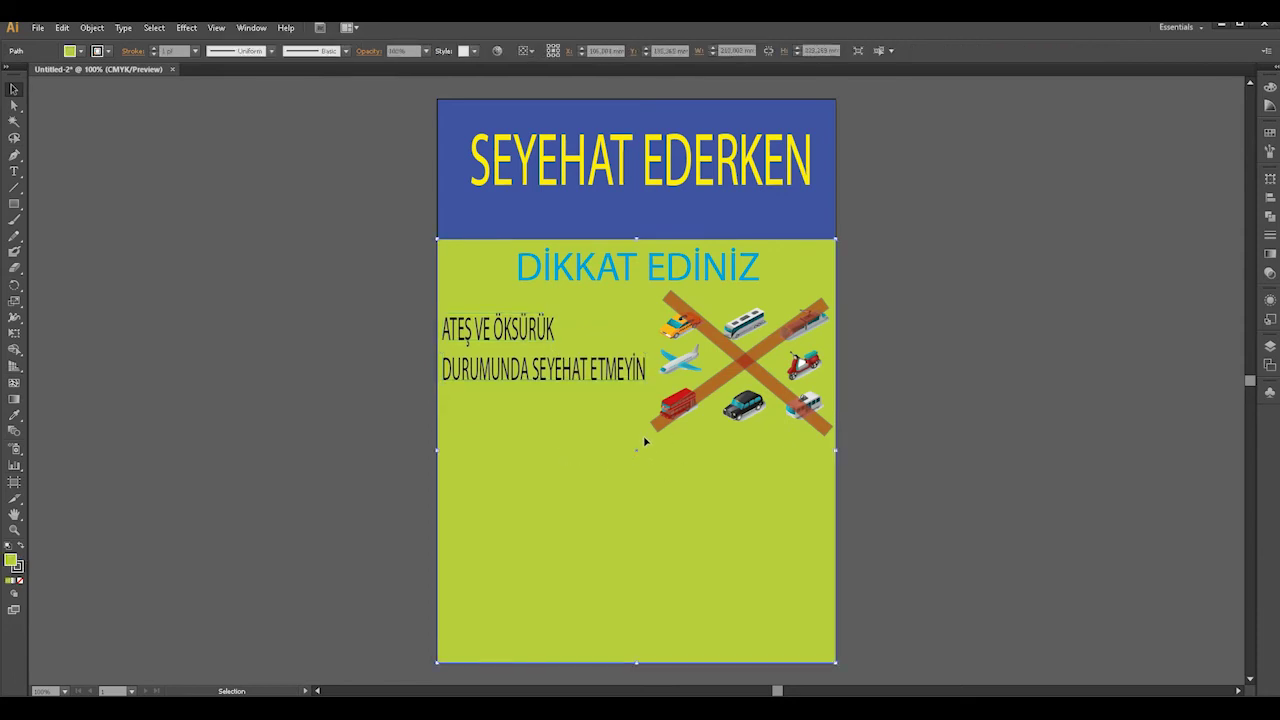
- Nudge the warning text down beside the crossed-out vehicles
click(591, 380)
key(Down)
key(Down)
key(Down)
key(Down)
key(Down)
key(Down)
key(Down)
key(Down)
key(Down)
key(Down)
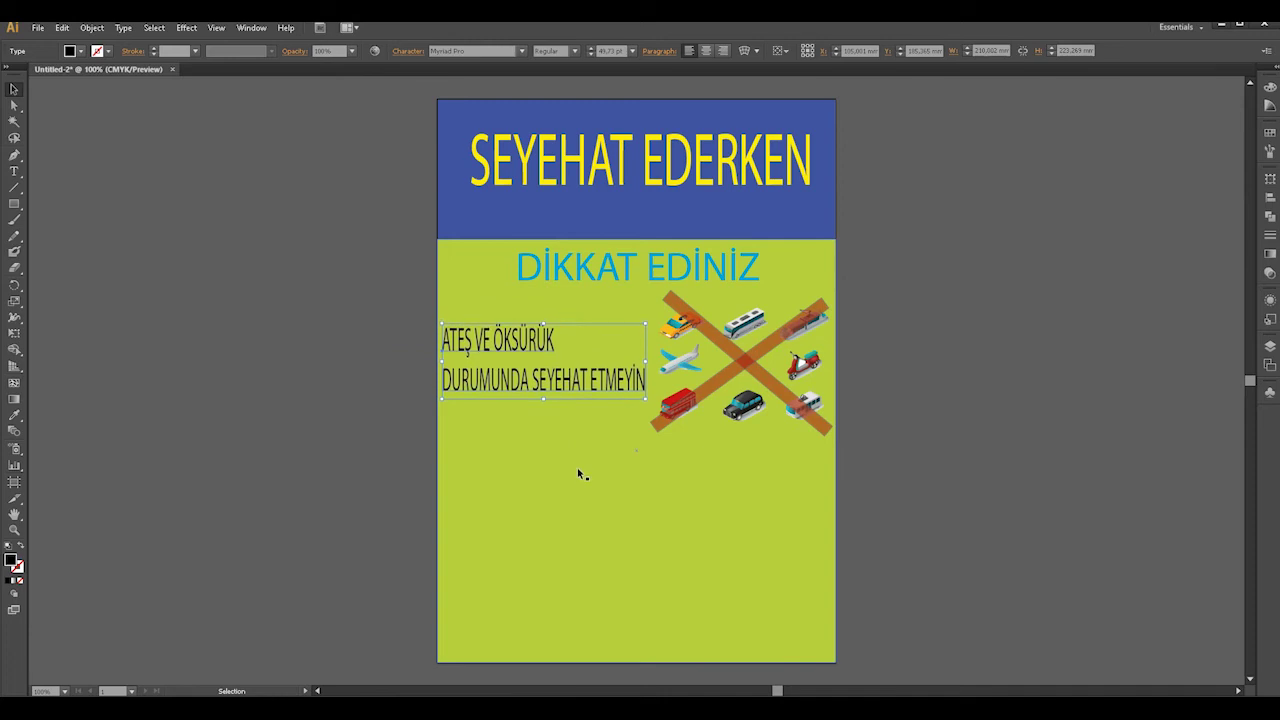
click(577, 467)
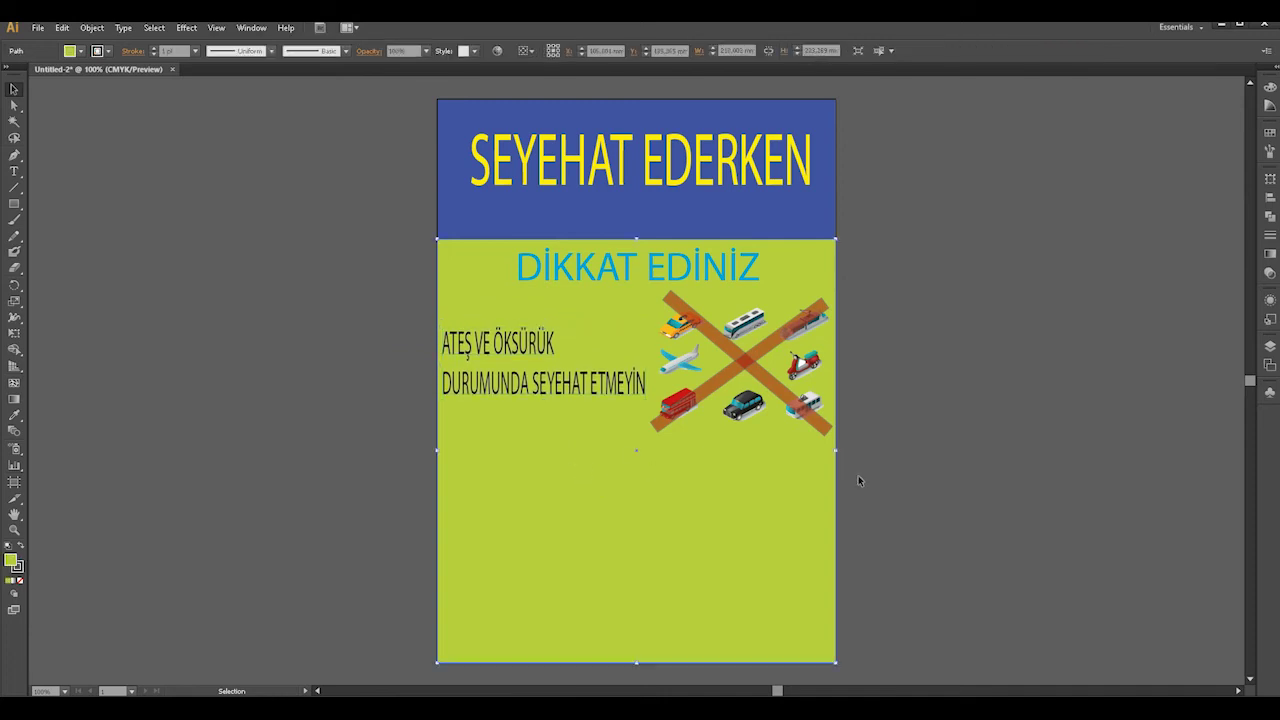
- Nudge the warning text slightly back up to centre it vertically beside the crossed-out vehicles
click(611, 392)
key(Up)
key(Up)
key(Up)
key(Up)
key(Up)
key(Up)
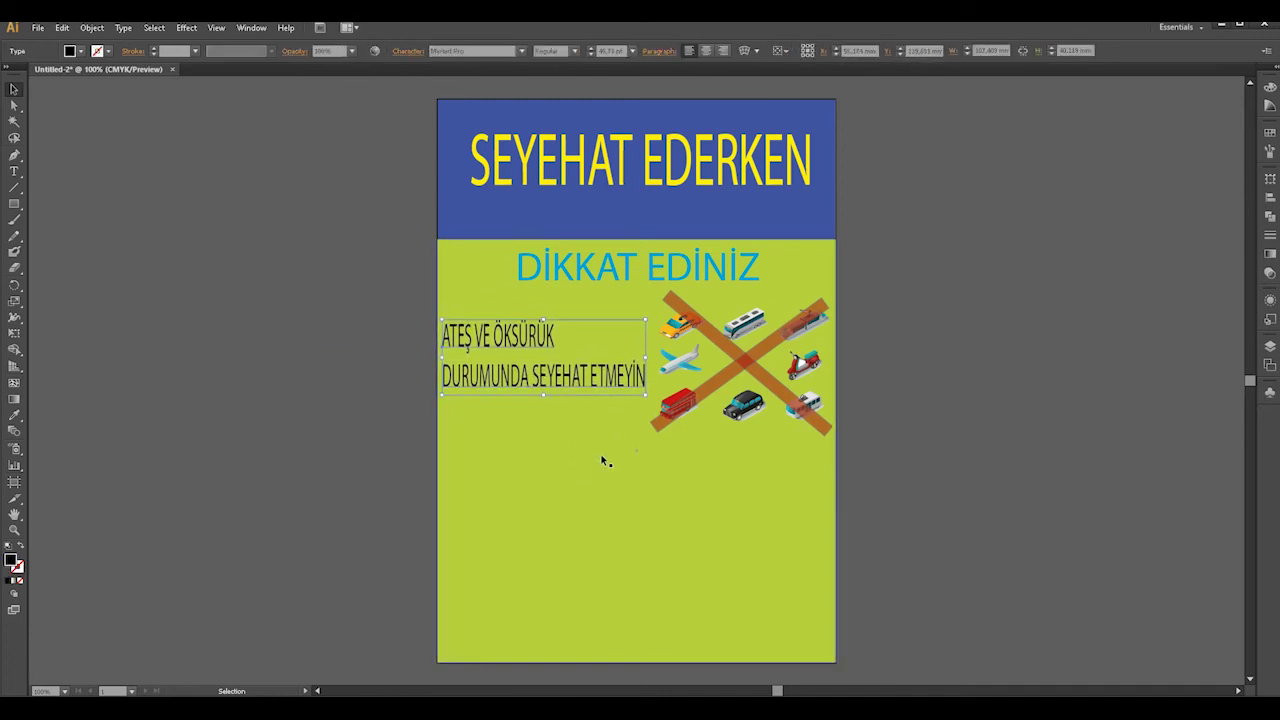
click(609, 466)
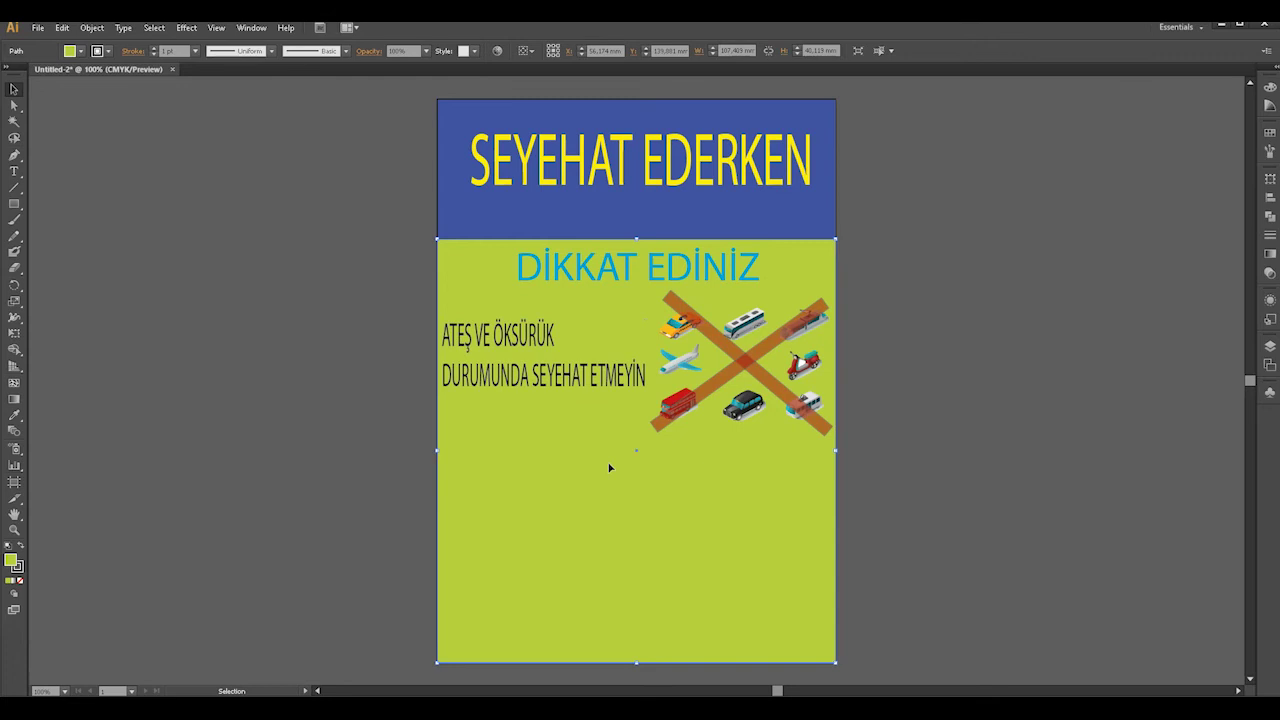
- Copy the blue header band down to the page's bottom edge
click(285, 467)
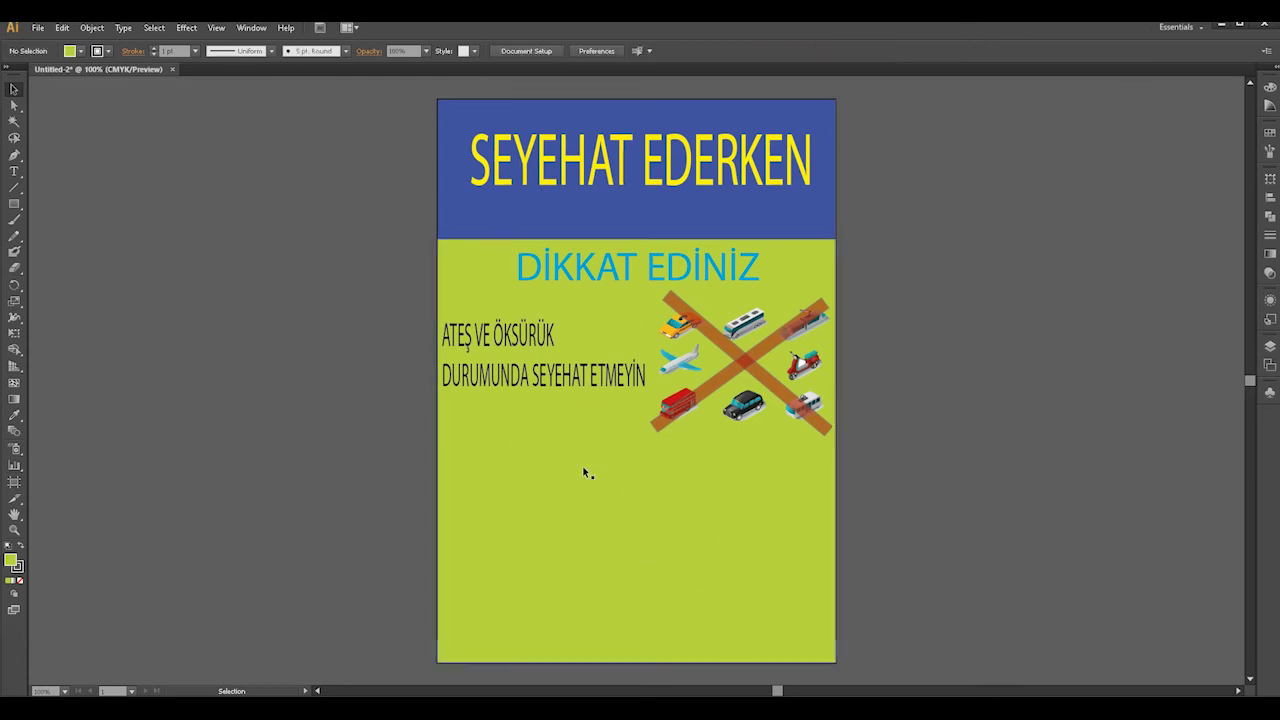
click(14, 204)
click(14, 88)
drag(620, 244, 617, 640)
- Shrink the green rectangle away from its lower right corner to expose the lower blue band and bring that band to the front
drag(834, 662, 806, 583)
right_click(788, 623)
click(820, 566)
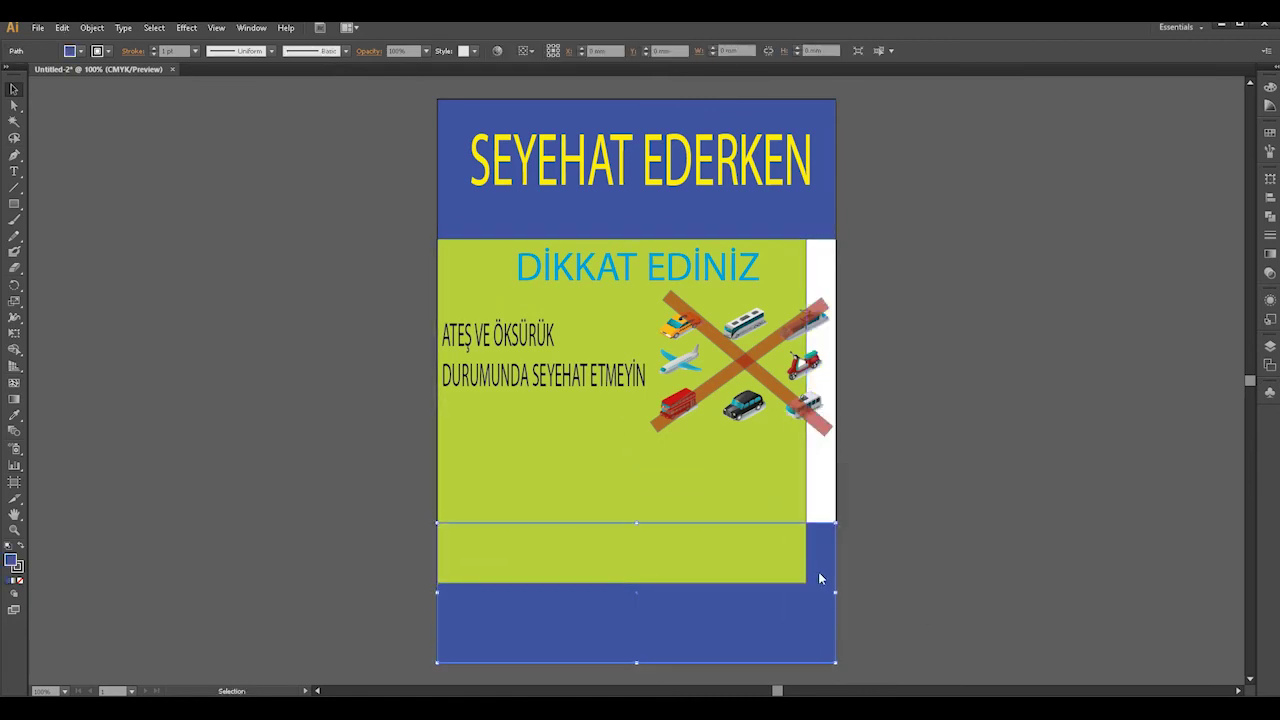
right_click(819, 576)
mouse_move(894, 544)
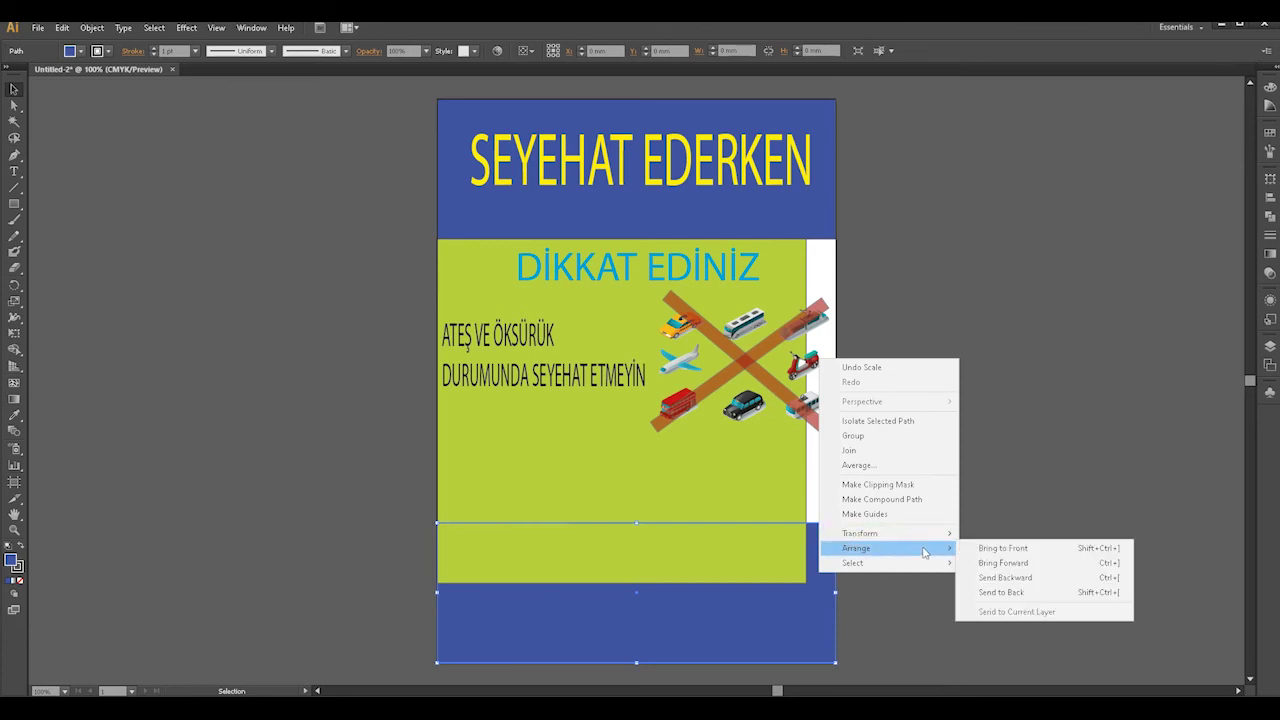
click(992, 548)
- Stretch the green rectangle back out to the page's lower right corner
click(788, 512)
drag(811, 592, 838, 664)
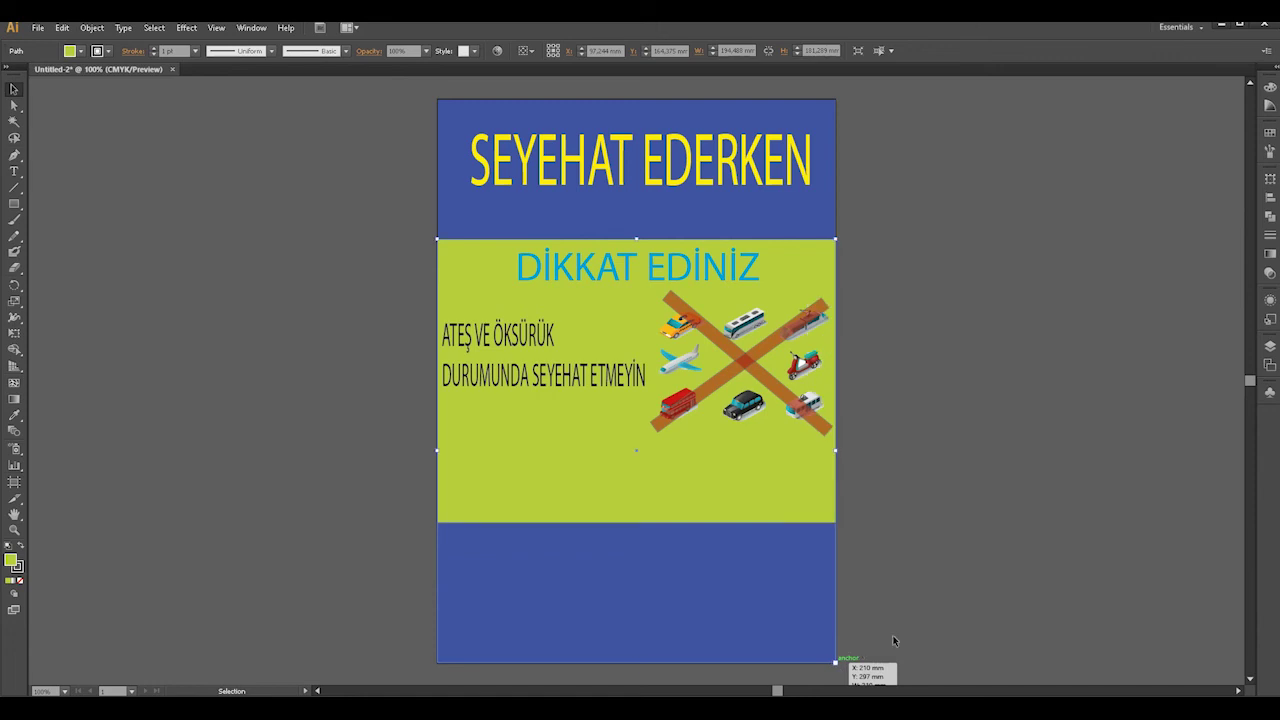
click(900, 636)
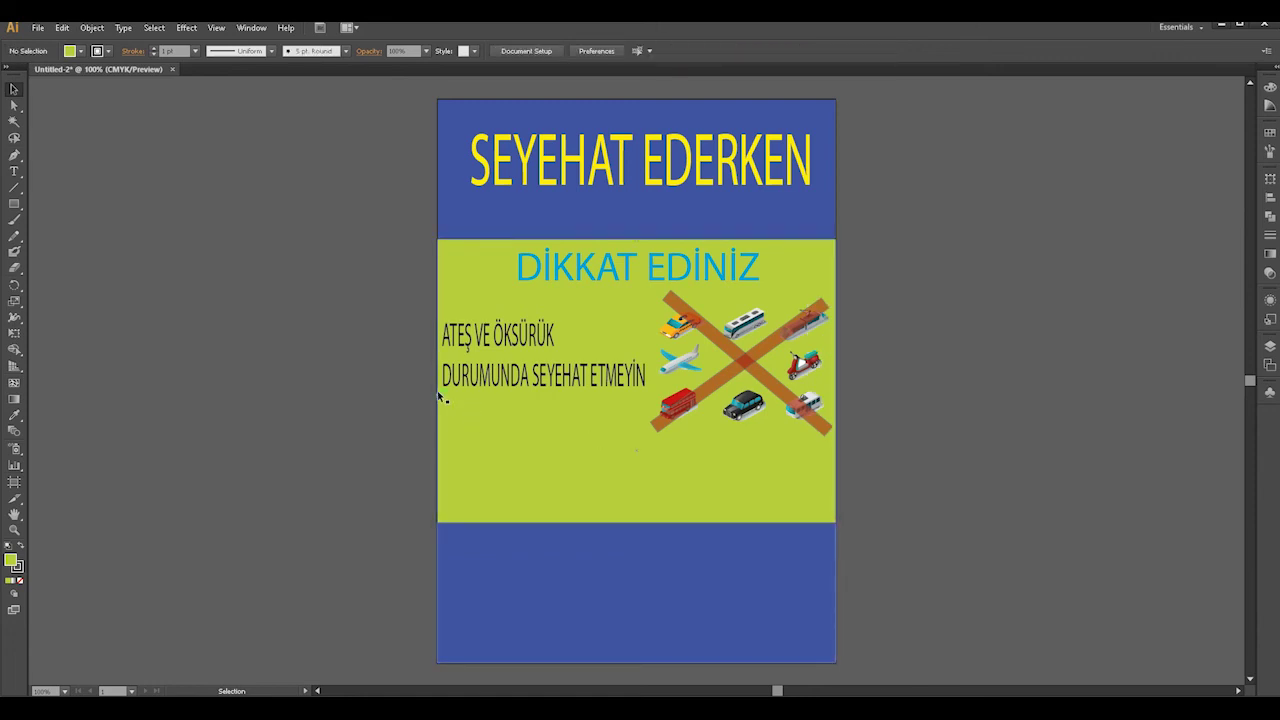
- Extend the lower blue band's top edge up to just below the crossed-out vehicles, making it about 109 mm high
click(593, 552)
drag(636, 522, 636, 470)
click(953, 517)
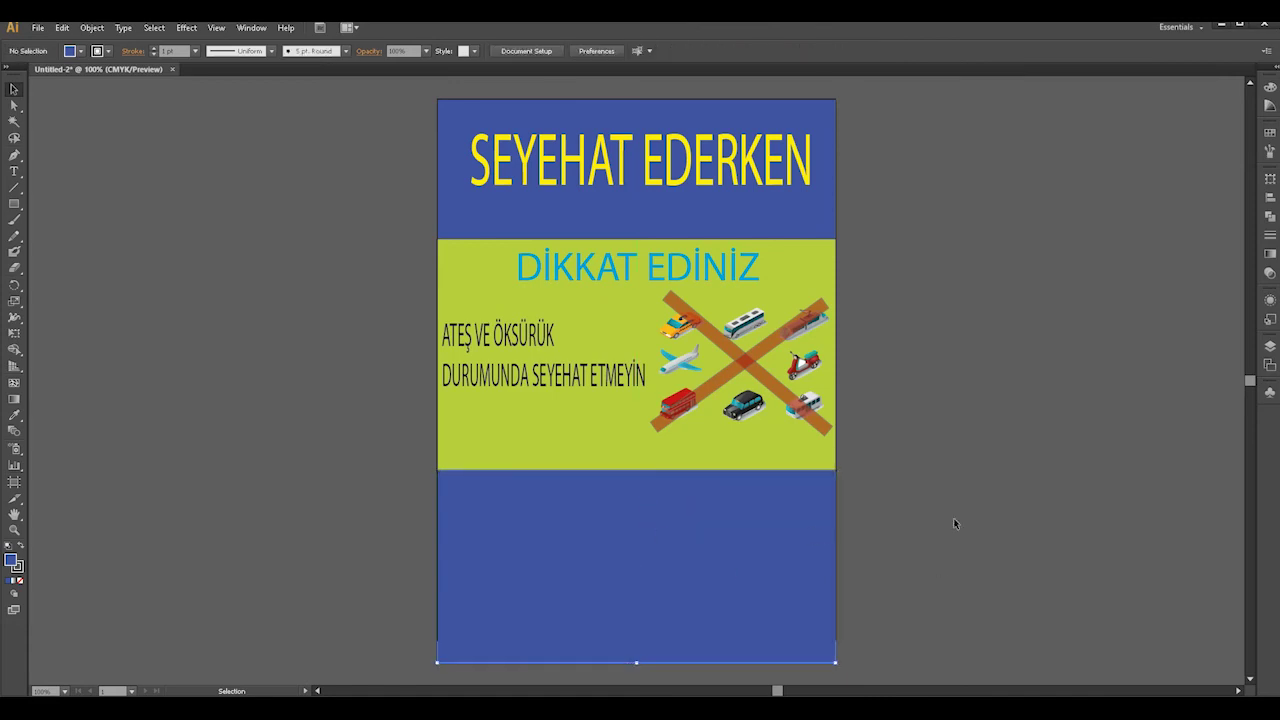
click(636, 536)
drag(636, 470, 636, 456)
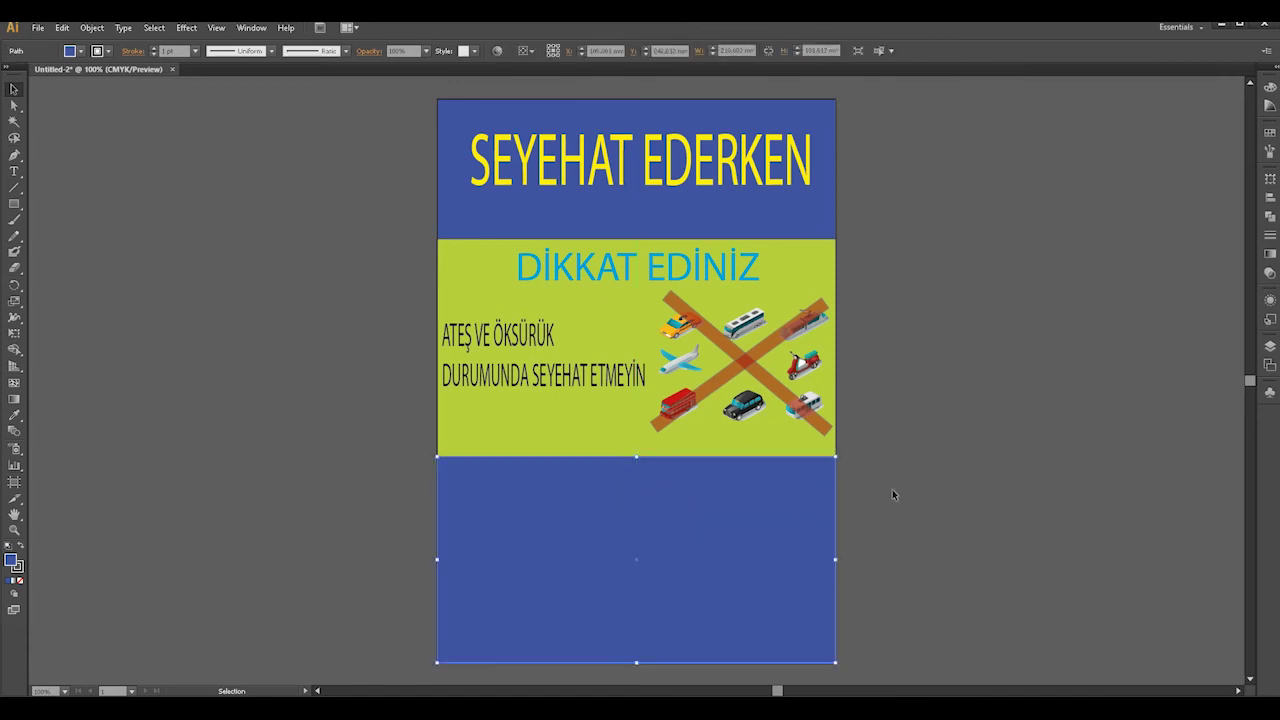
click(892, 489)
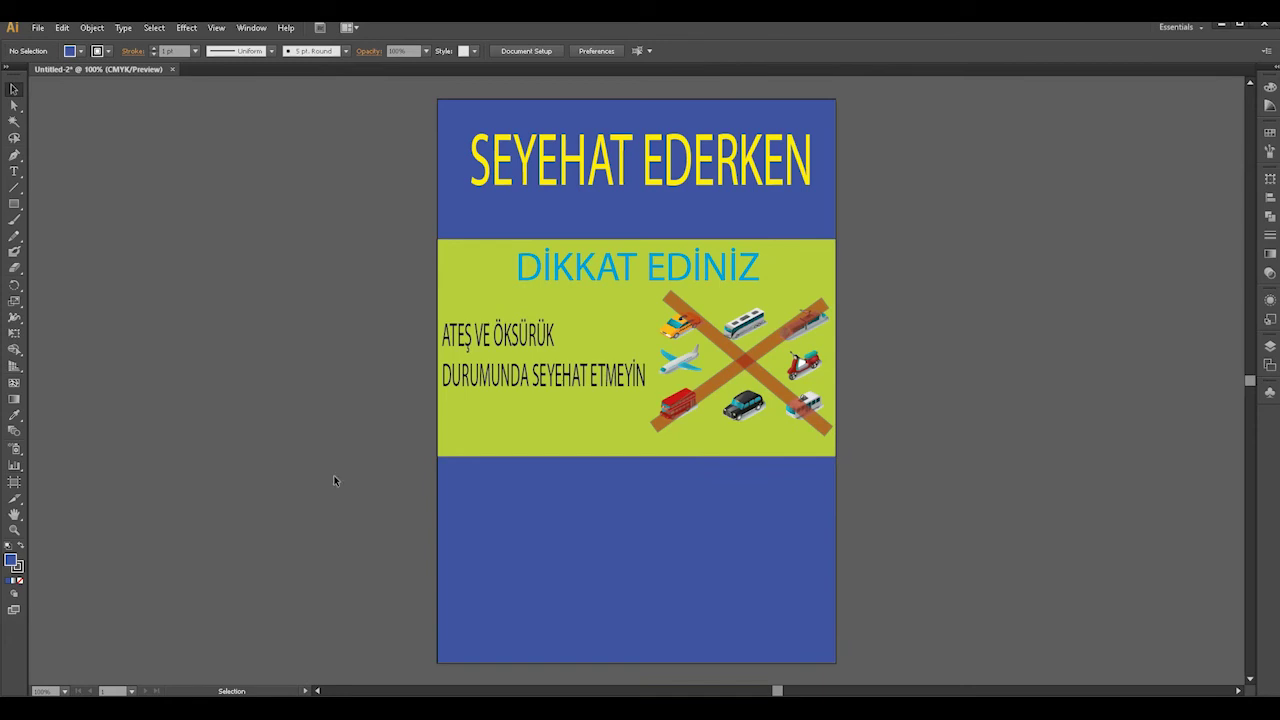
- Place the masked surgeon photo C.jpg from the desktop in the document and move it to the empty area beside the page
key(t)
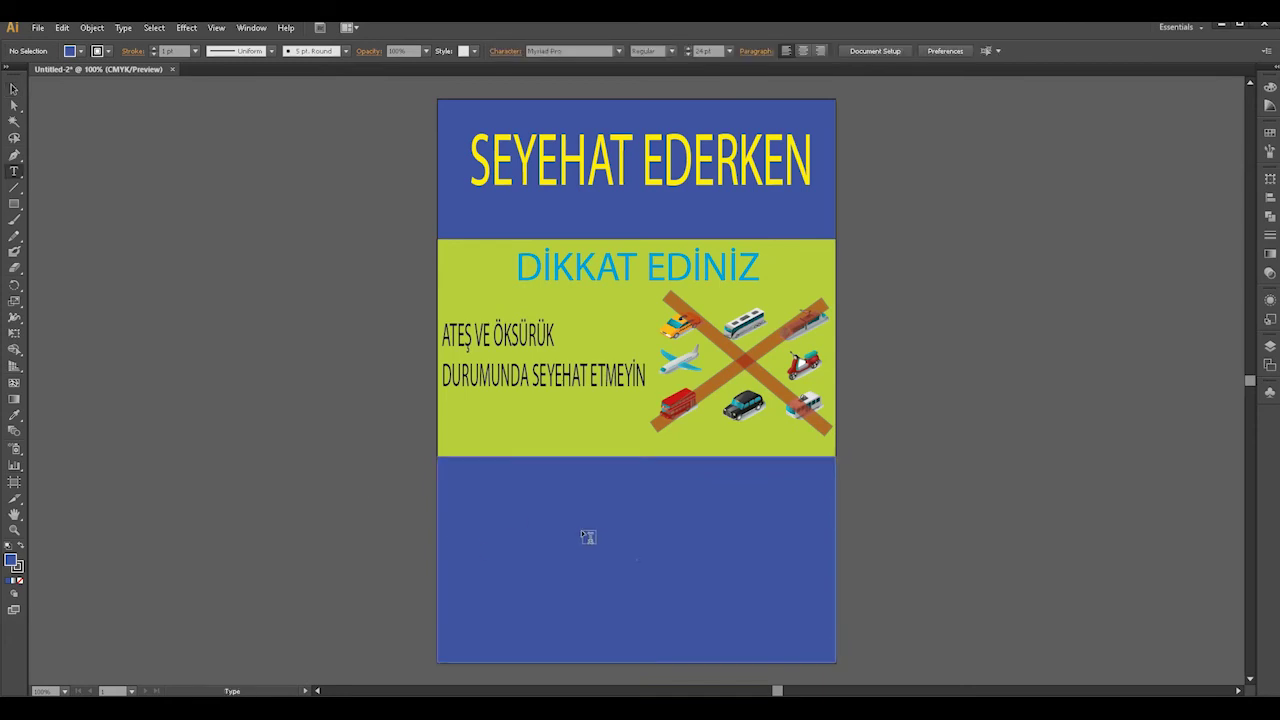
key(super+d)
drag(739, 363, 750, 546)
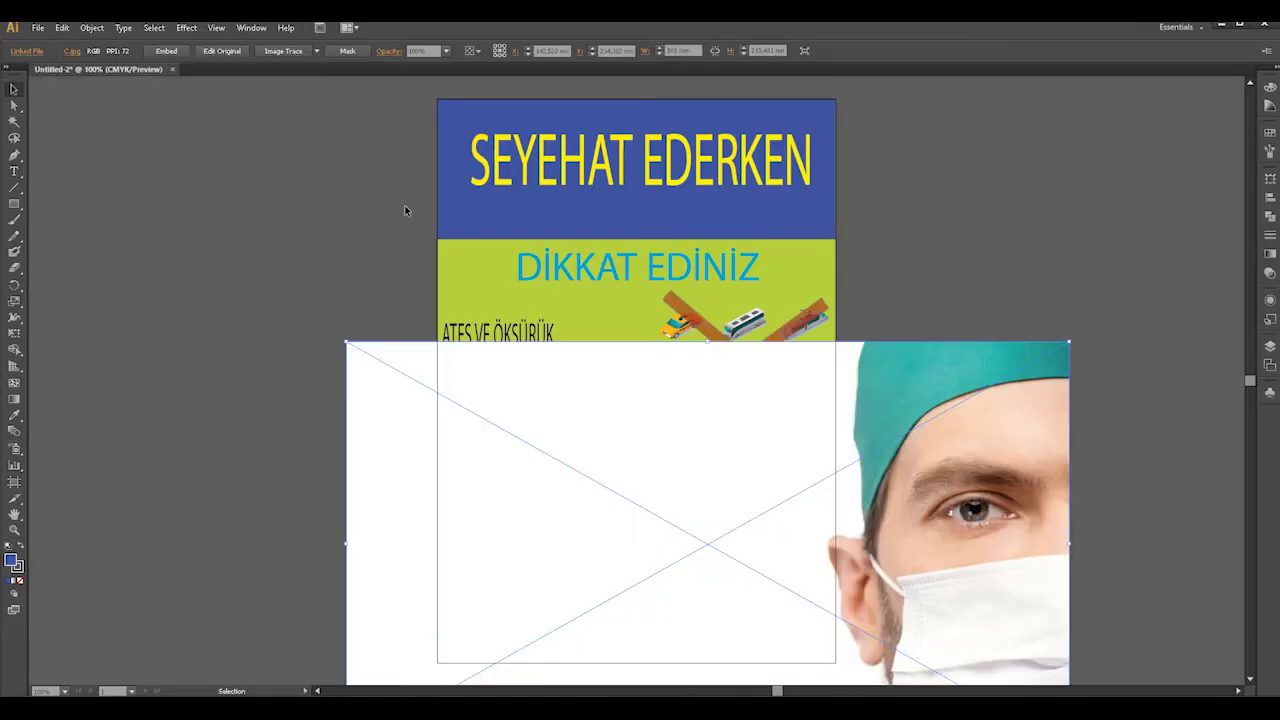
key(ctrl+minus)
key(ctrl+minus)
key(ctrl+minus)
drag(732, 460, 935, 471)
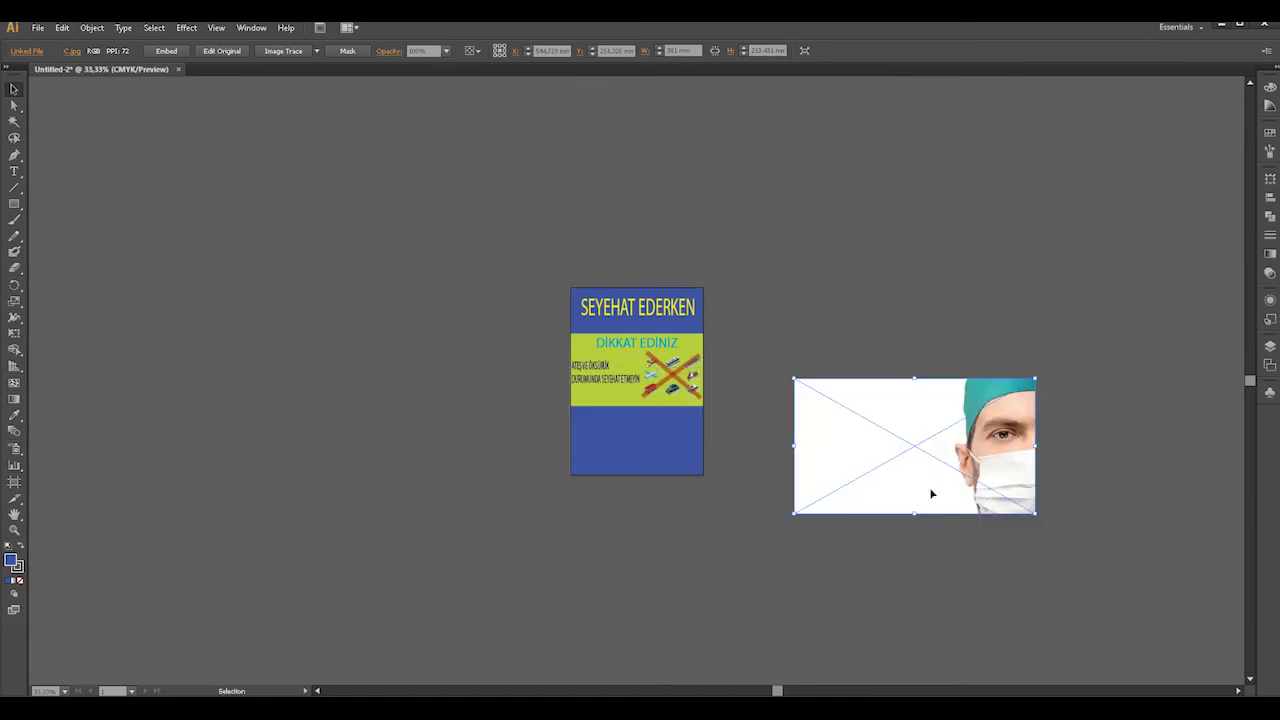
- Trace the surgeon photo with the High Fidelity Photo preset and expand the tracing
click(316, 50)
click(356, 97)
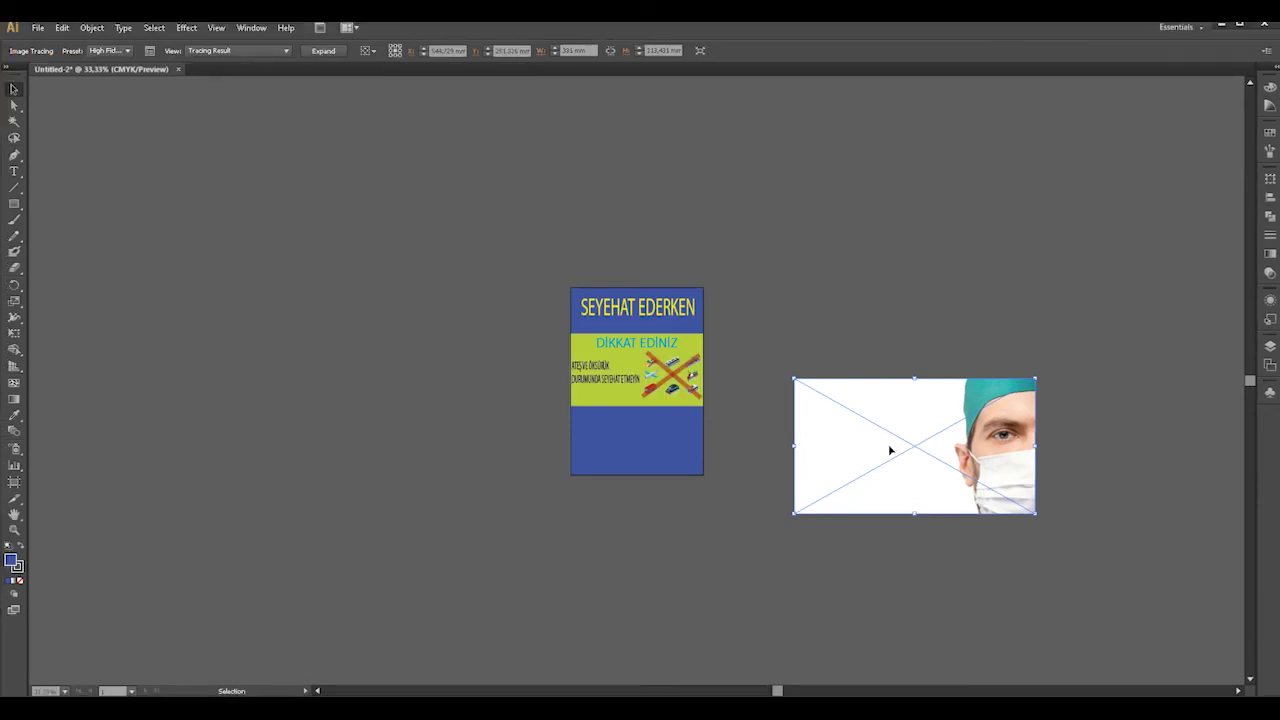
click(323, 50)
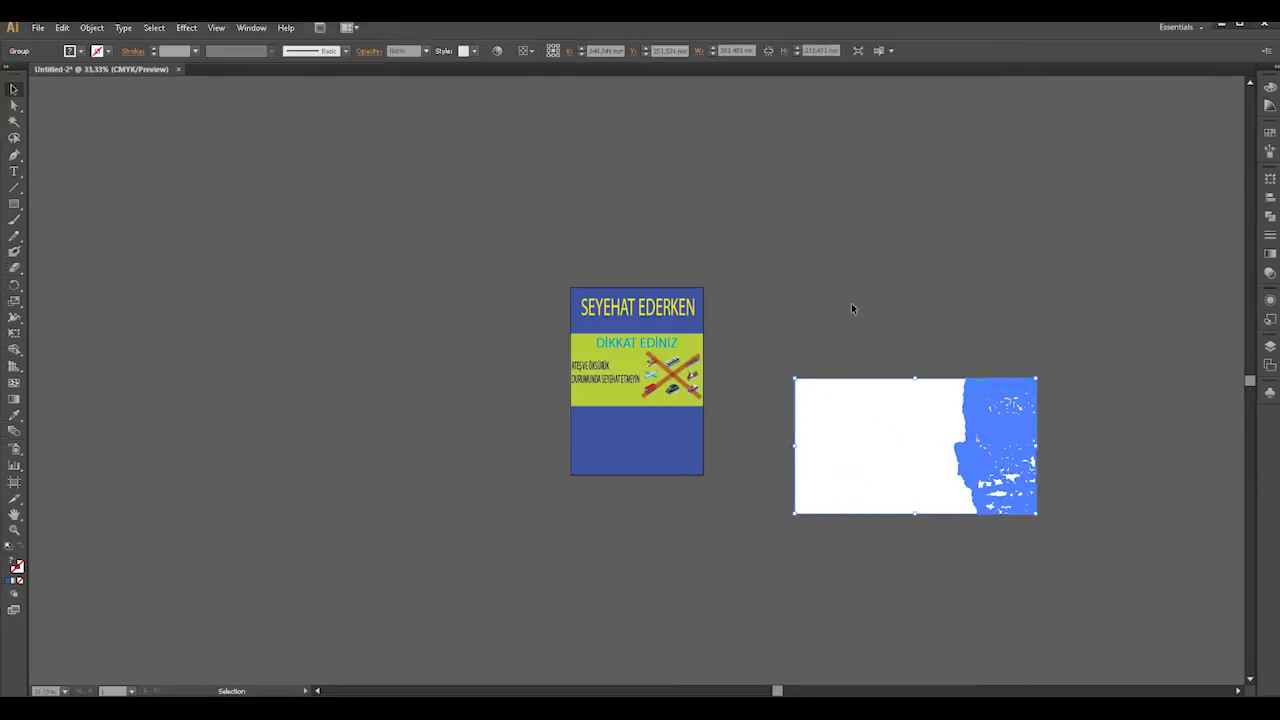
key(ctrl+z)
key(ctrl+shift+z)
- Ungroup the traced surgeon photo and delete its white background
right_click(910, 448)
click(952, 524)
click(927, 551)
drag(908, 448, 861, 591)
key(Delete)
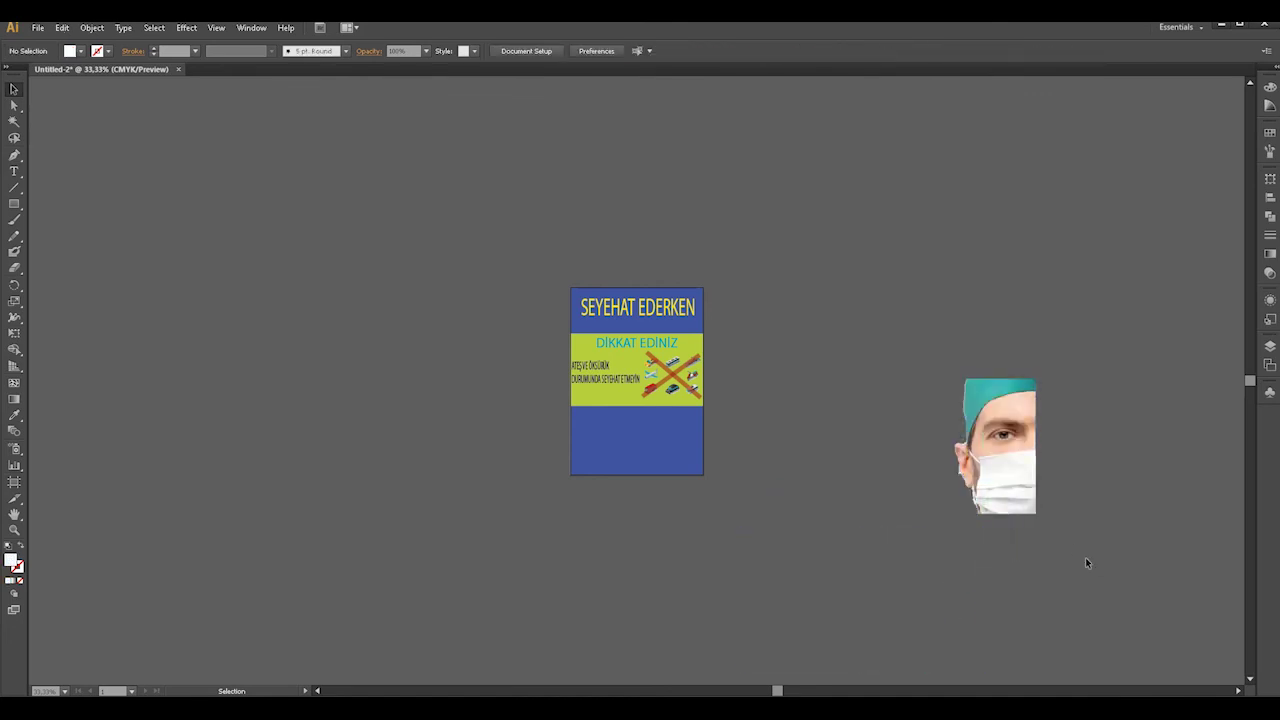
- Move the surgeon cutout onto the page's lower right corner and scale it down to the height of the lower blue band
drag(1012, 428, 683, 457)
scroll(633, 534, up, 2)
drag(611, 547, 679, 416)
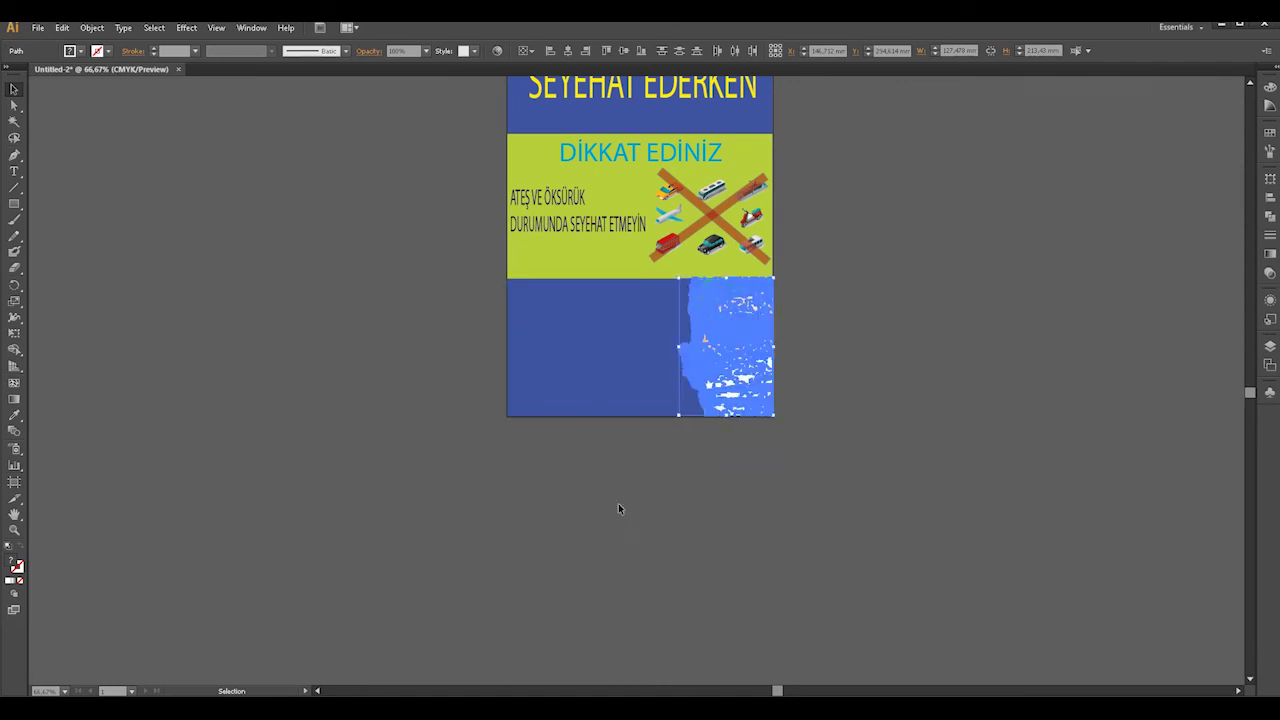
click(618, 509)
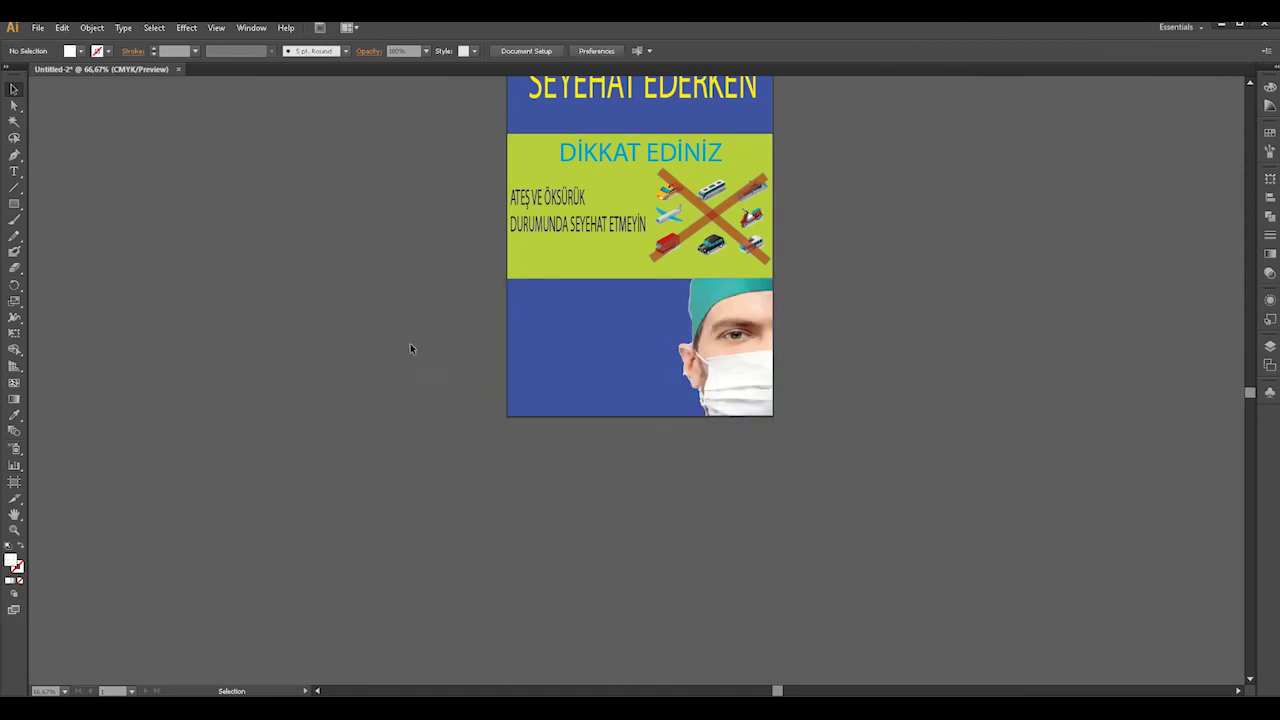
- Add the two-line text "ELLERİMİZİ SIK SIK / YIKAYALIM" in the lower blue band and fill it white
key(t)
click(526, 309)
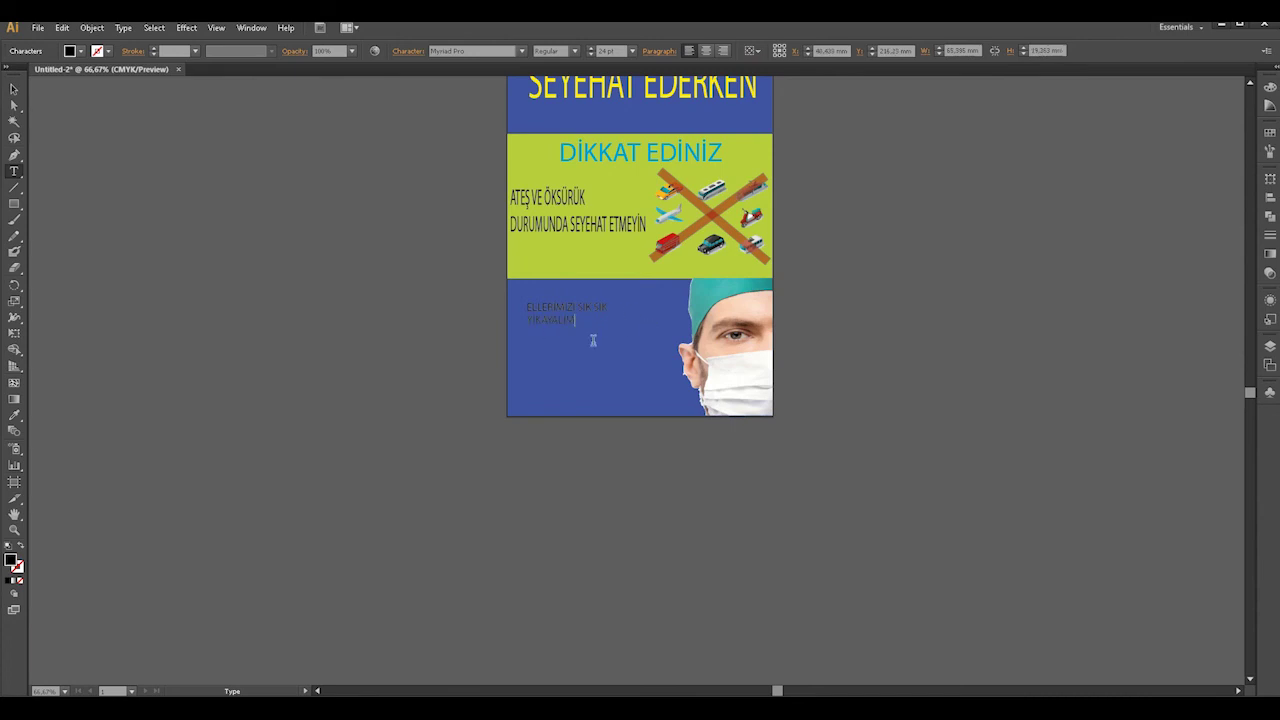
drag(577, 320, 507, 300)
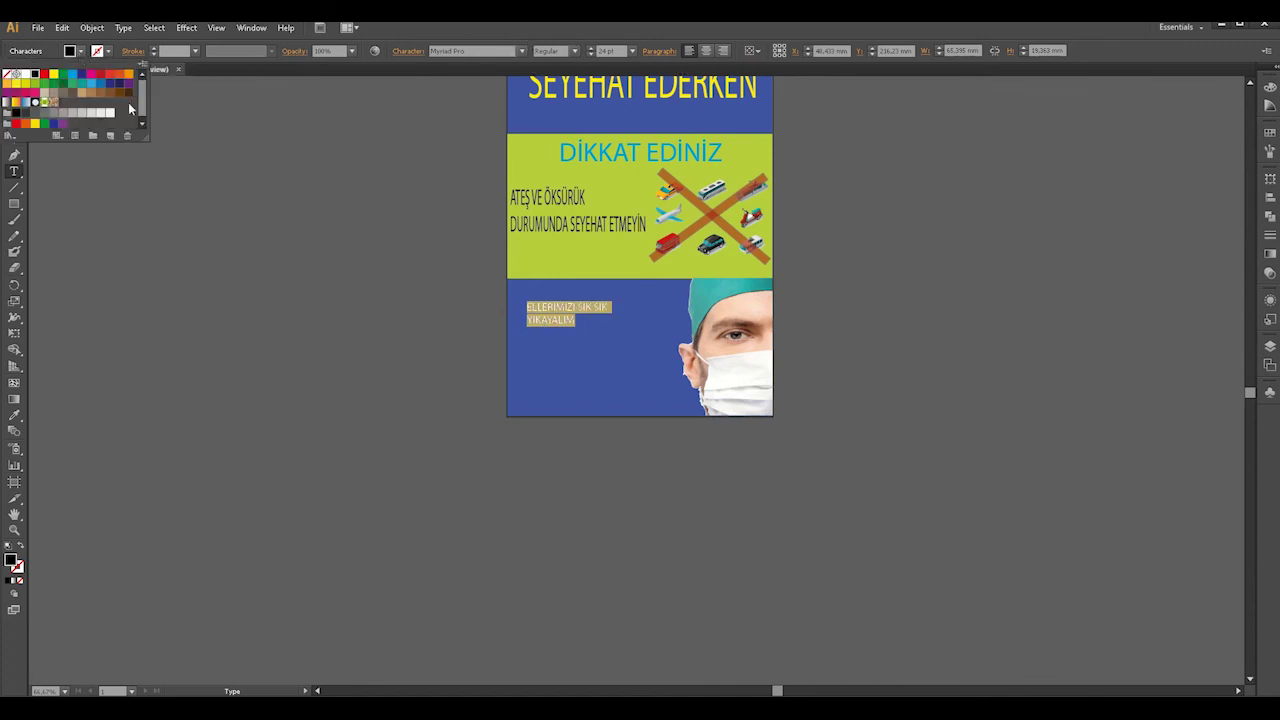
click(16, 75)
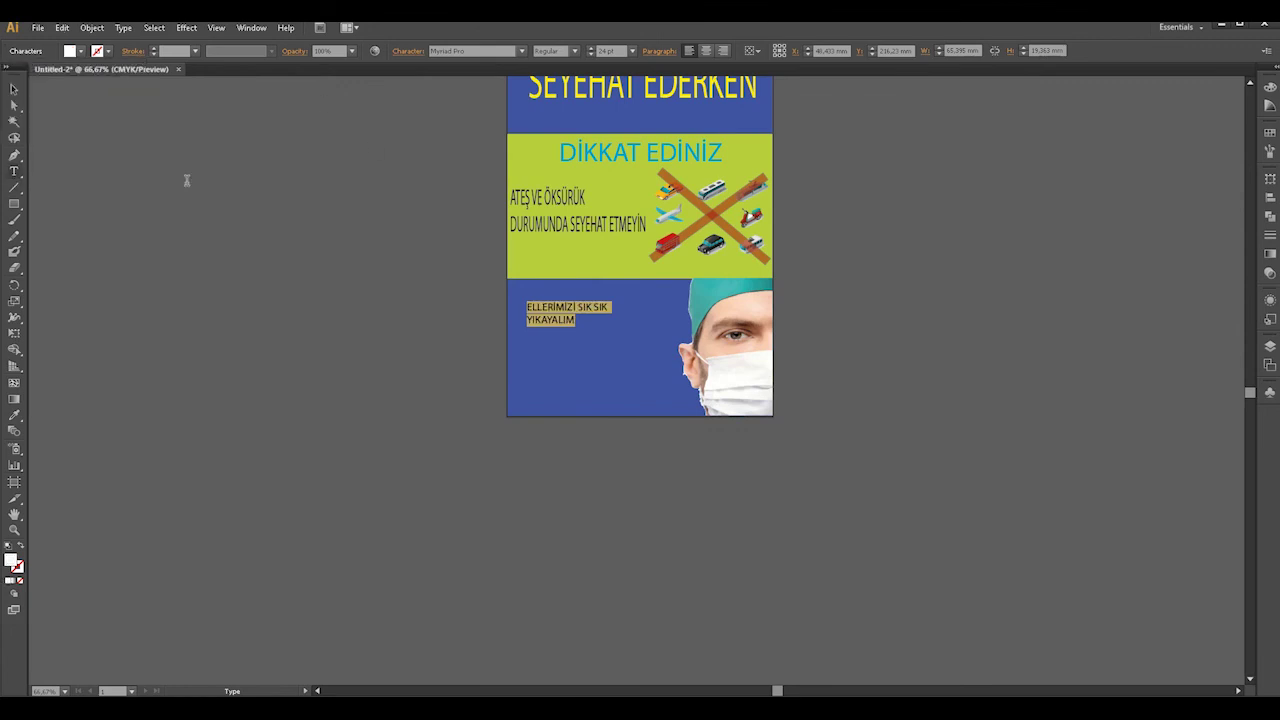
- Enlarge the hand-washing text to about 95 by 50 mm and move it to the lower blue band's upper left corner
click(14, 88)
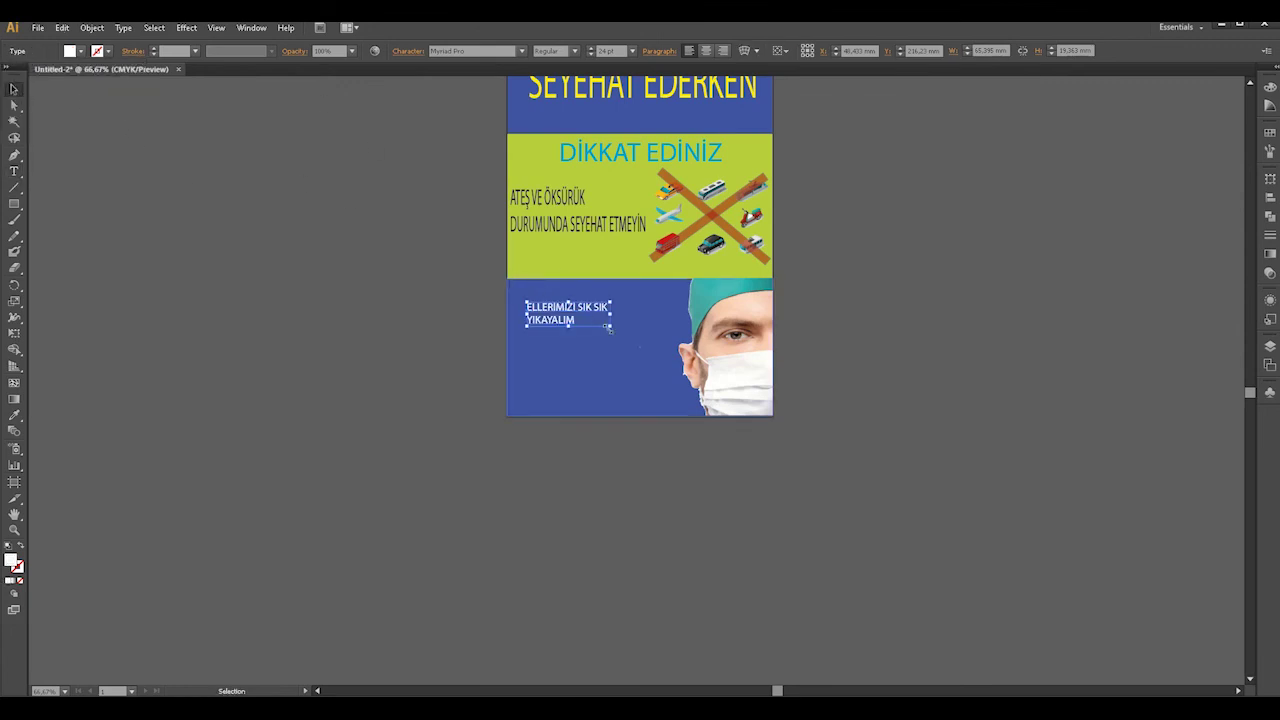
drag(611, 327, 647, 365)
drag(630, 320, 614, 300)
click(432, 316)
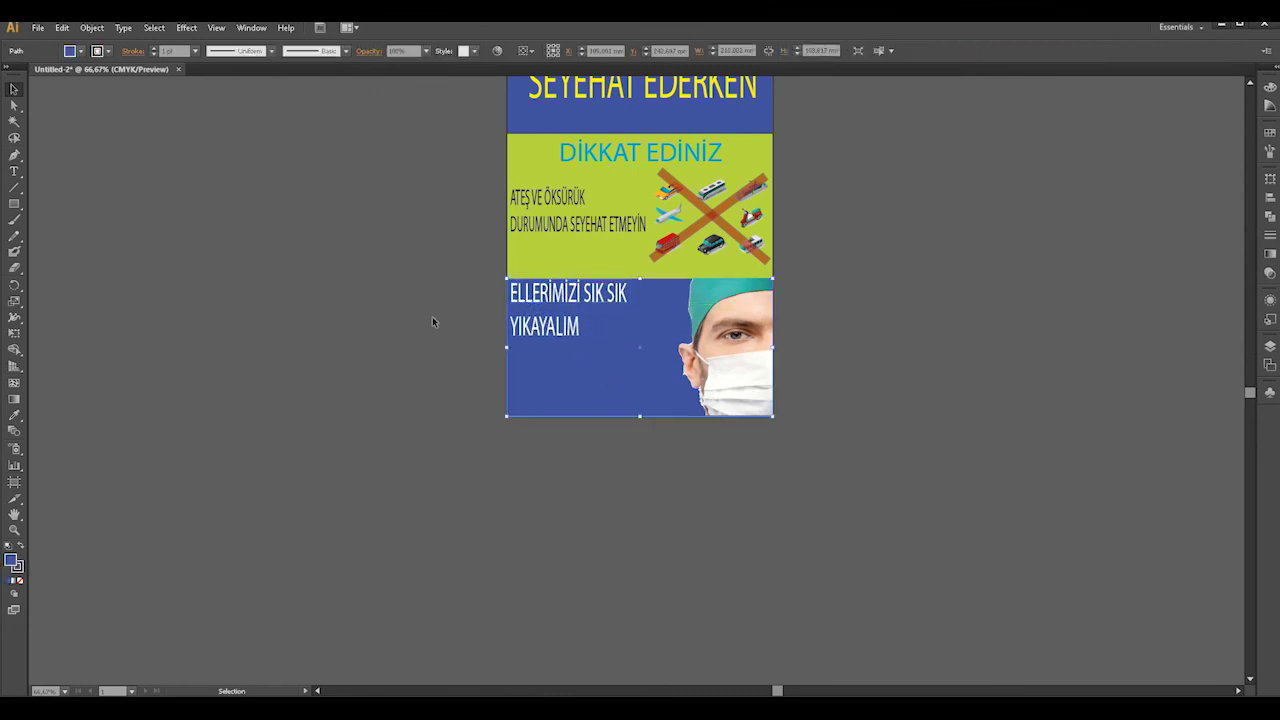
- Set the paragraph alignment of both hand-washing text lines to left and deselect the text
key(t)
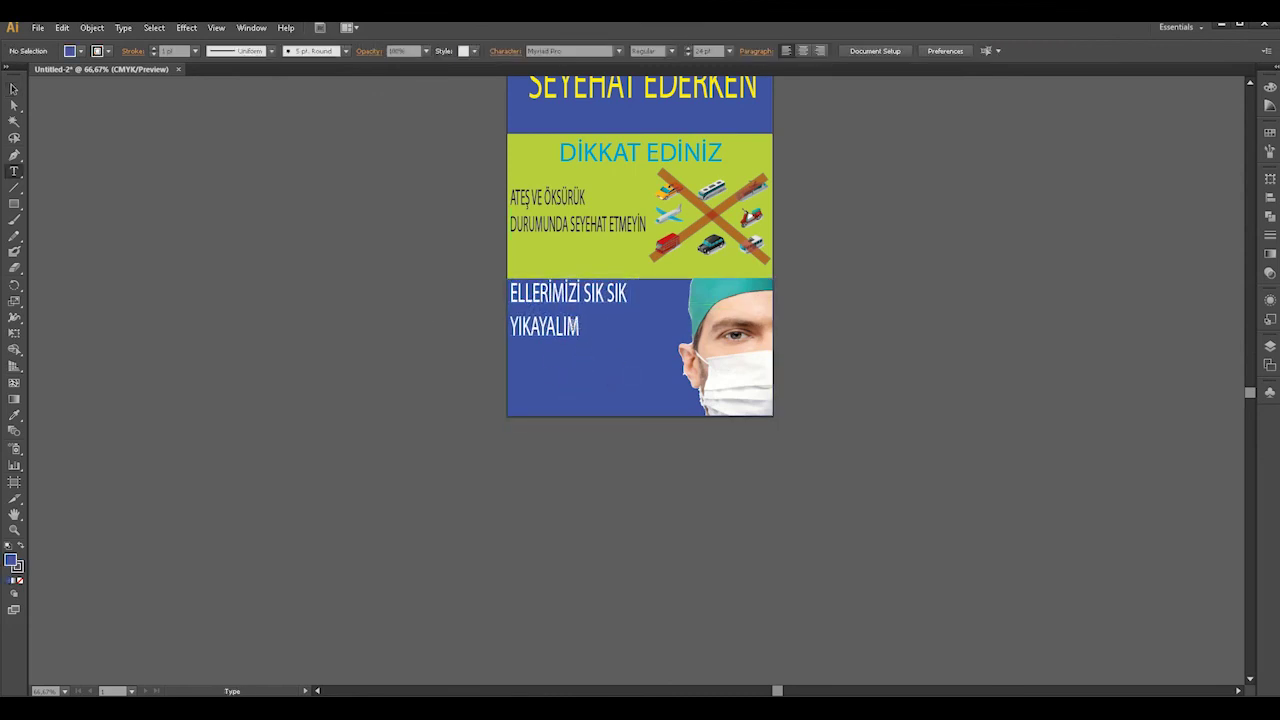
drag(586, 331, 510, 290)
click(696, 51)
click(689, 51)
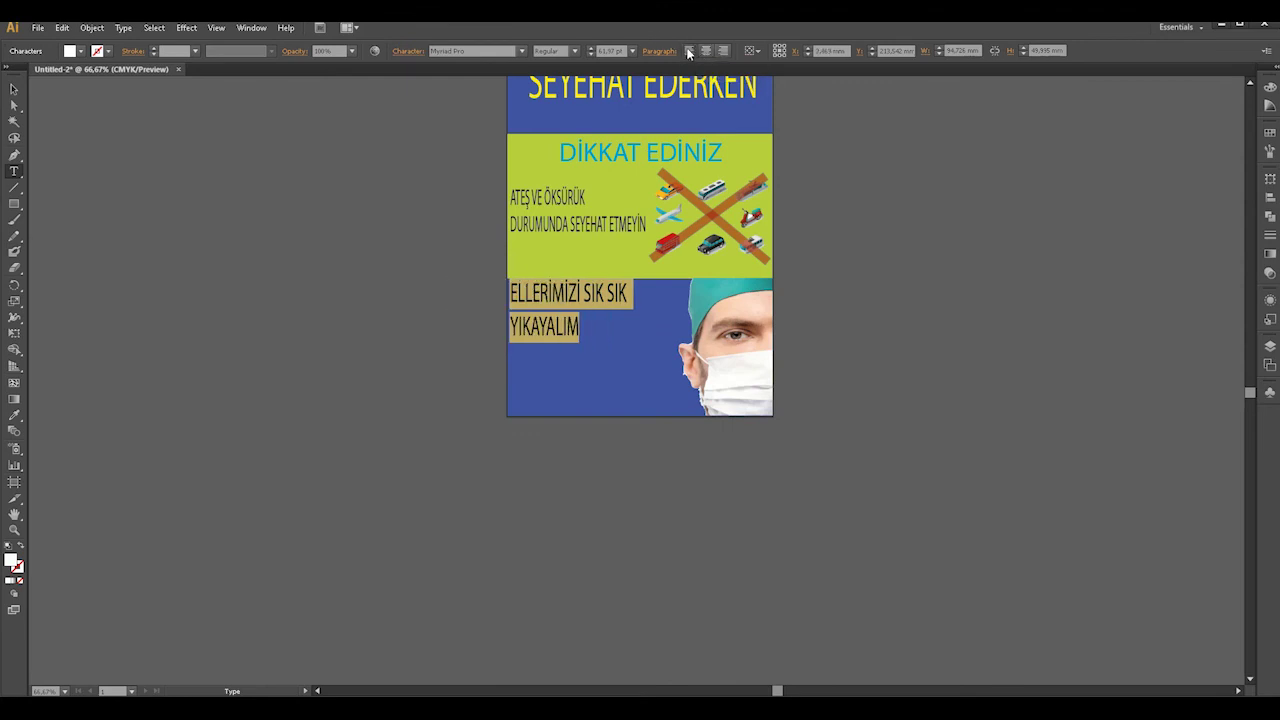
click(314, 261)
click(12, 91)
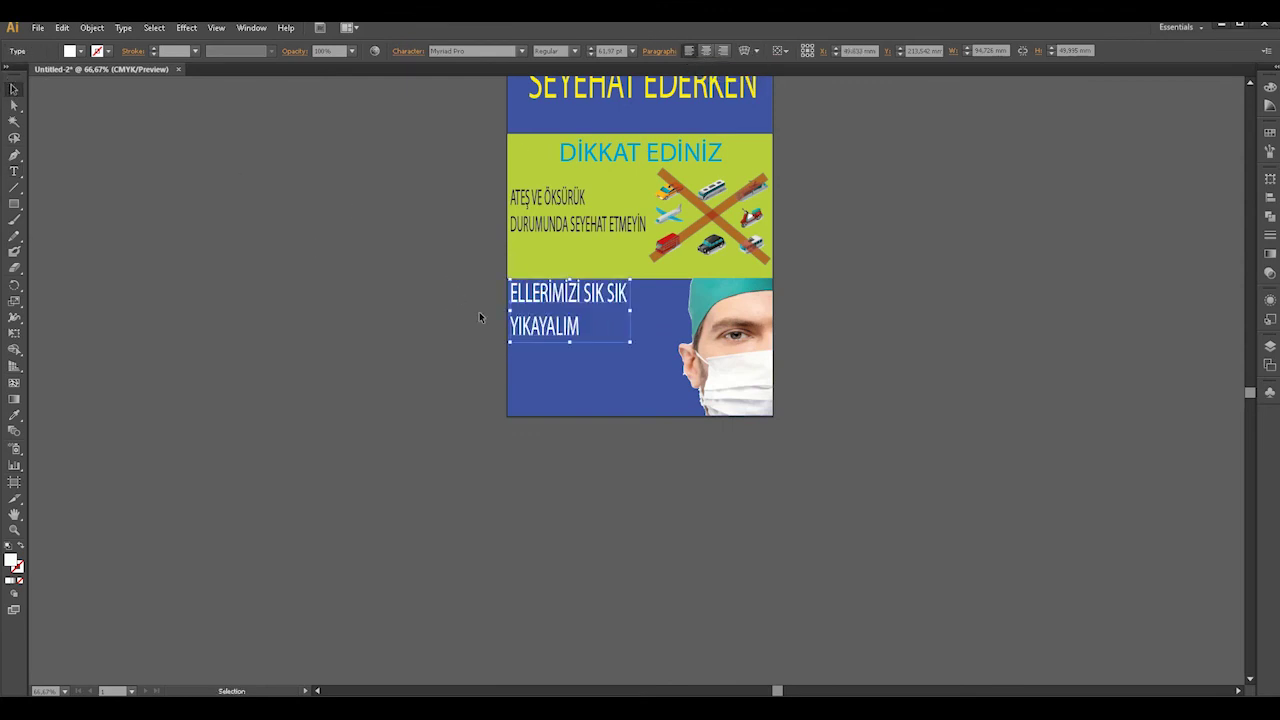
click(404, 338)
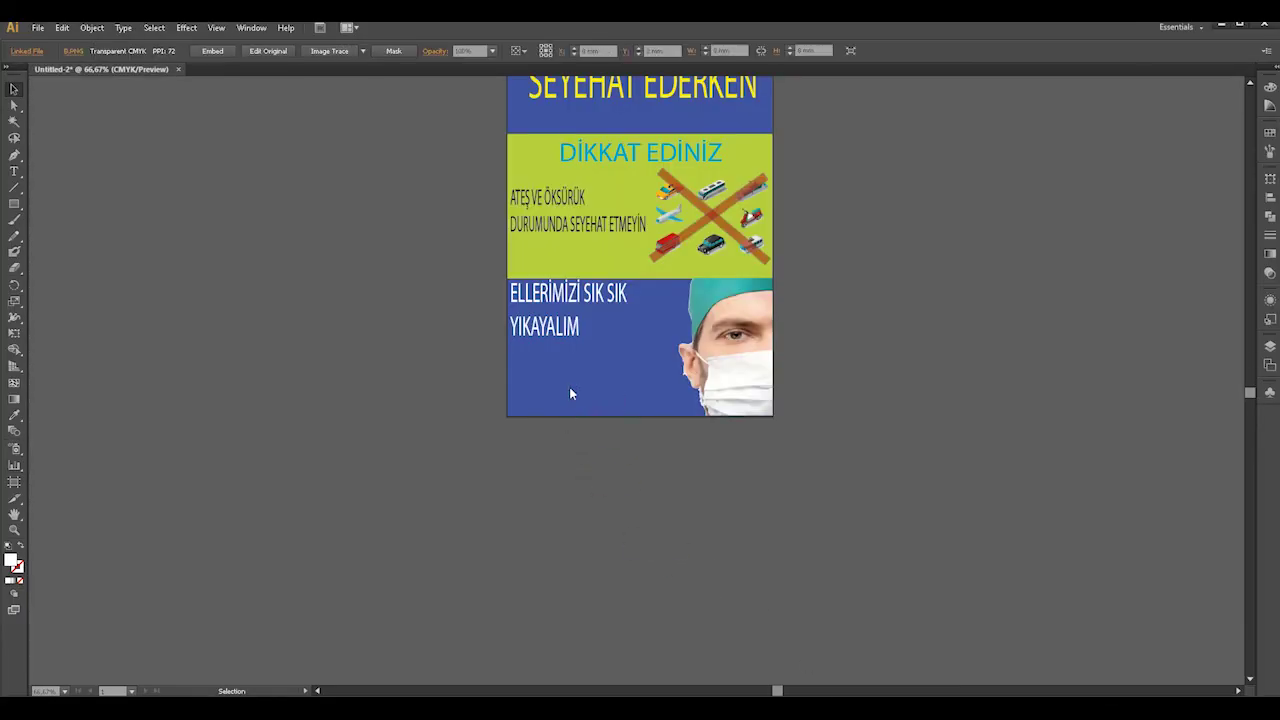
- Place the washing-hands image B.PNG in the document and move it to the empty area beside the page
key(ctrl+v)
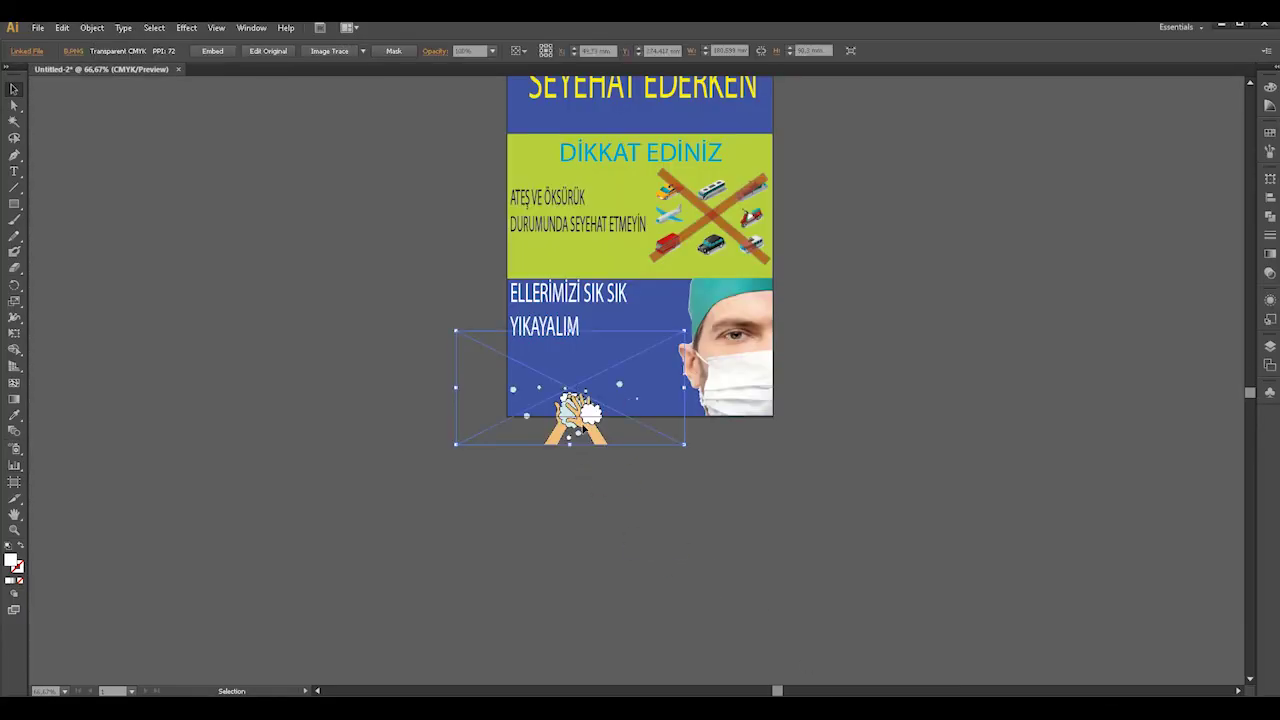
drag(575, 425, 951, 449)
drag(1068, 489, 851, 311)
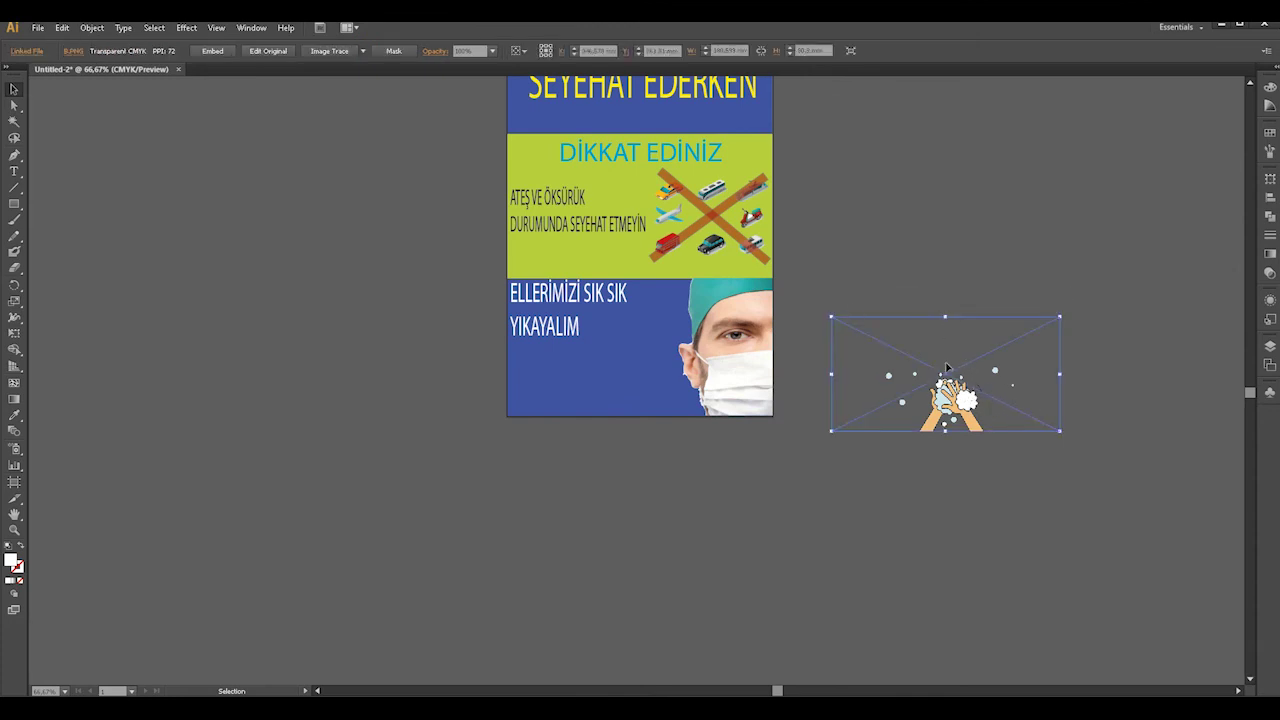
drag(1103, 489, 899, 331)
- Trace the washing-hands image with the High Fidelity Photo preset and expand the tracing
click(362, 50)
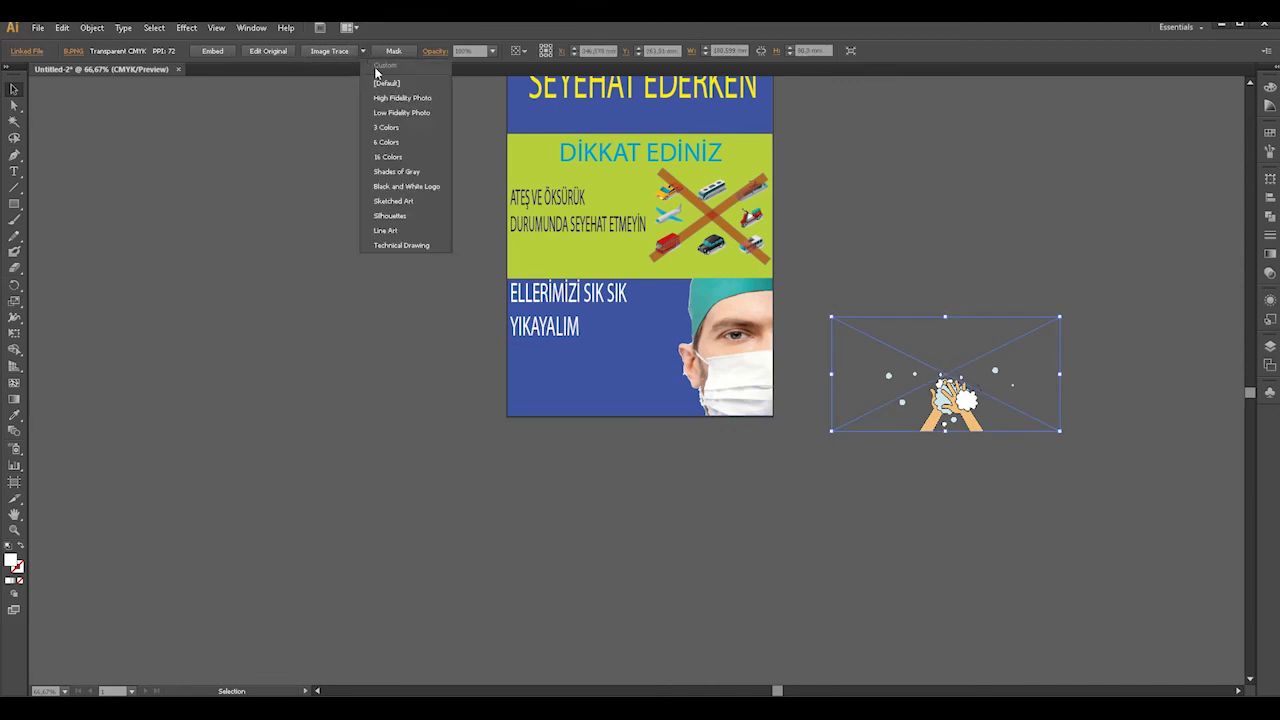
click(385, 86)
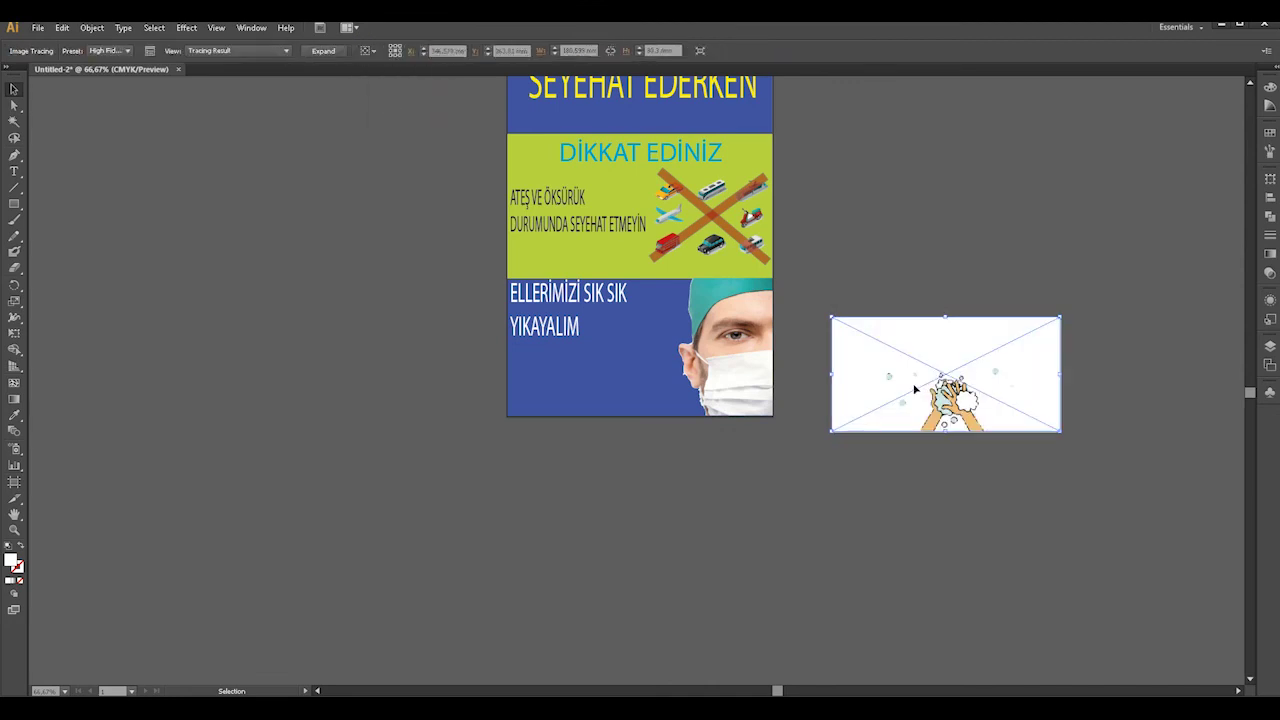
click(323, 51)
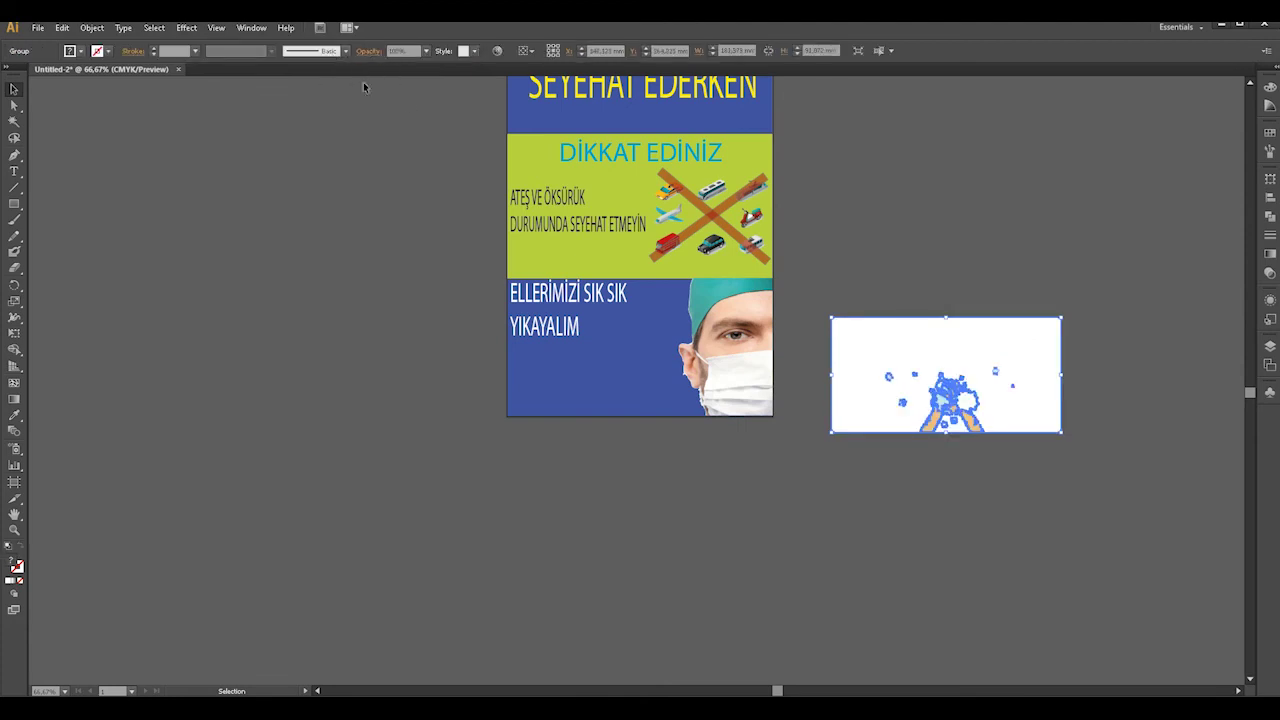
- Ungroup the traced washing-hands image and delete its white background
right_click(959, 343)
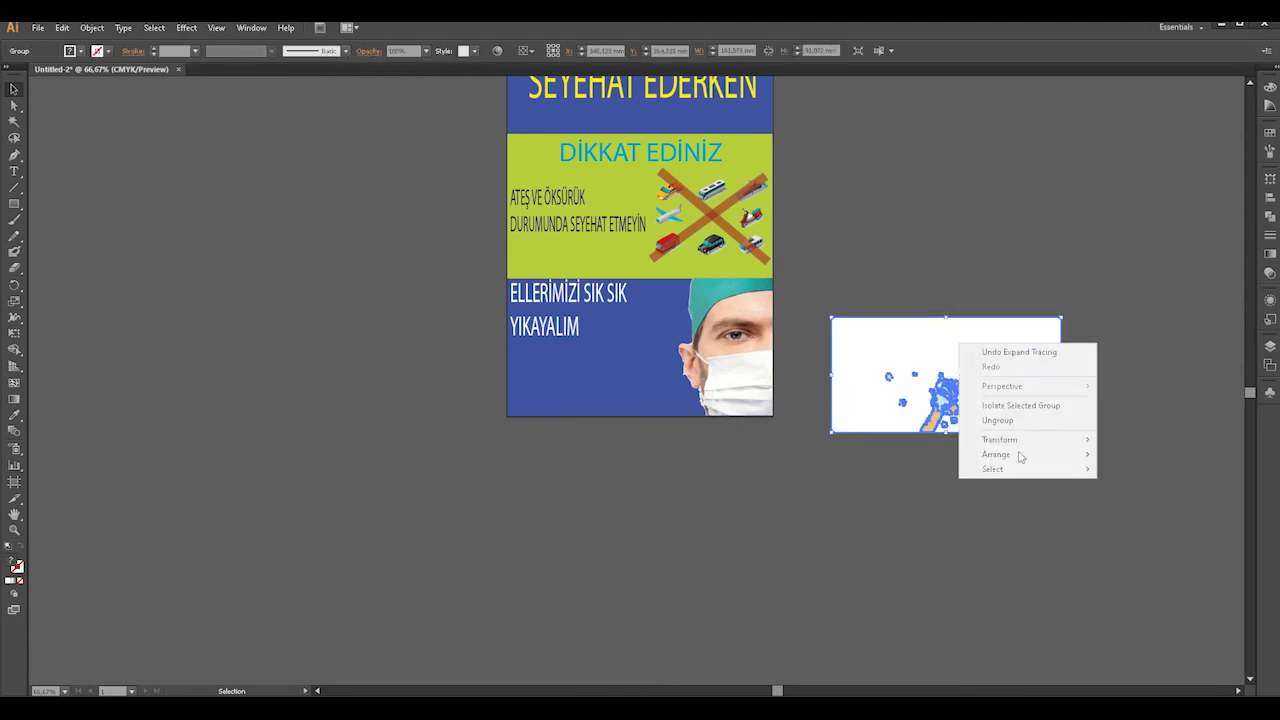
click(1007, 421)
click(989, 473)
drag(950, 360, 874, 322)
key(Delete)
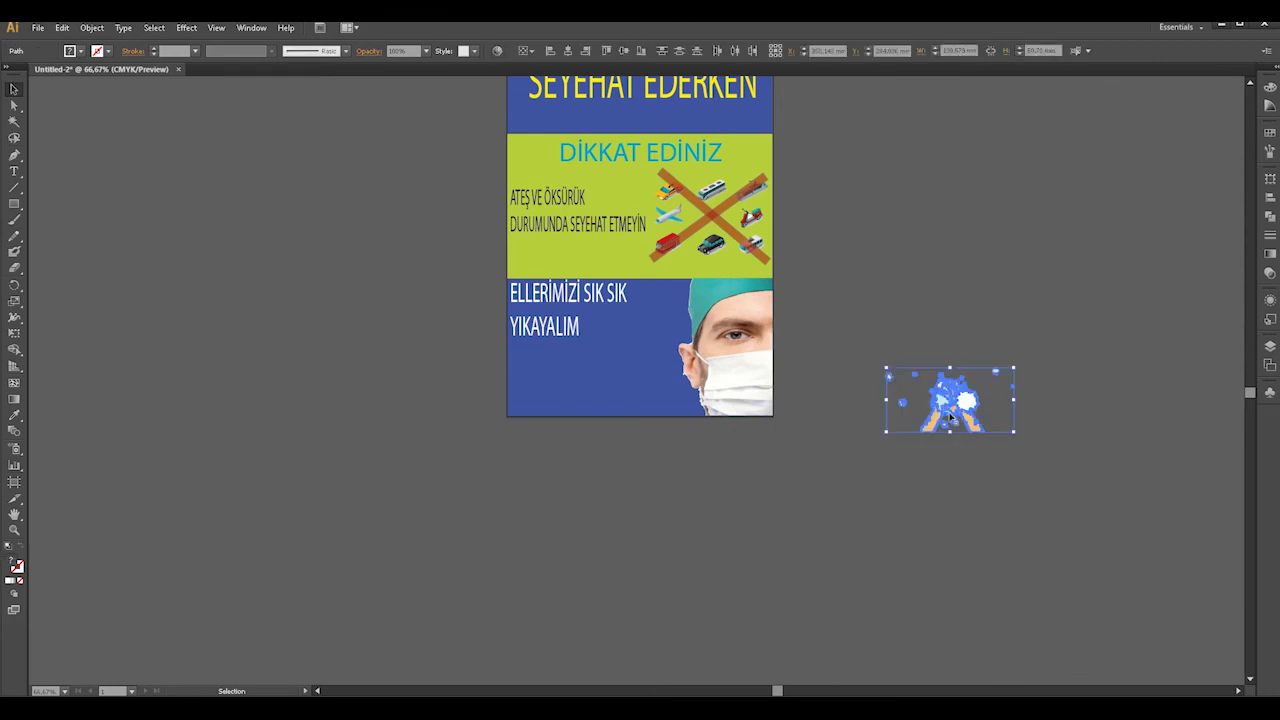
- Move the washing-hands artwork under the text in the lower blue band and stretch it slightly upward and toward the surgeon
drag(961, 397, 518, 384)
drag(591, 351, 591, 342)
drag(660, 379, 668, 379)
click(684, 457)
drag(911, 163, 900, 257)
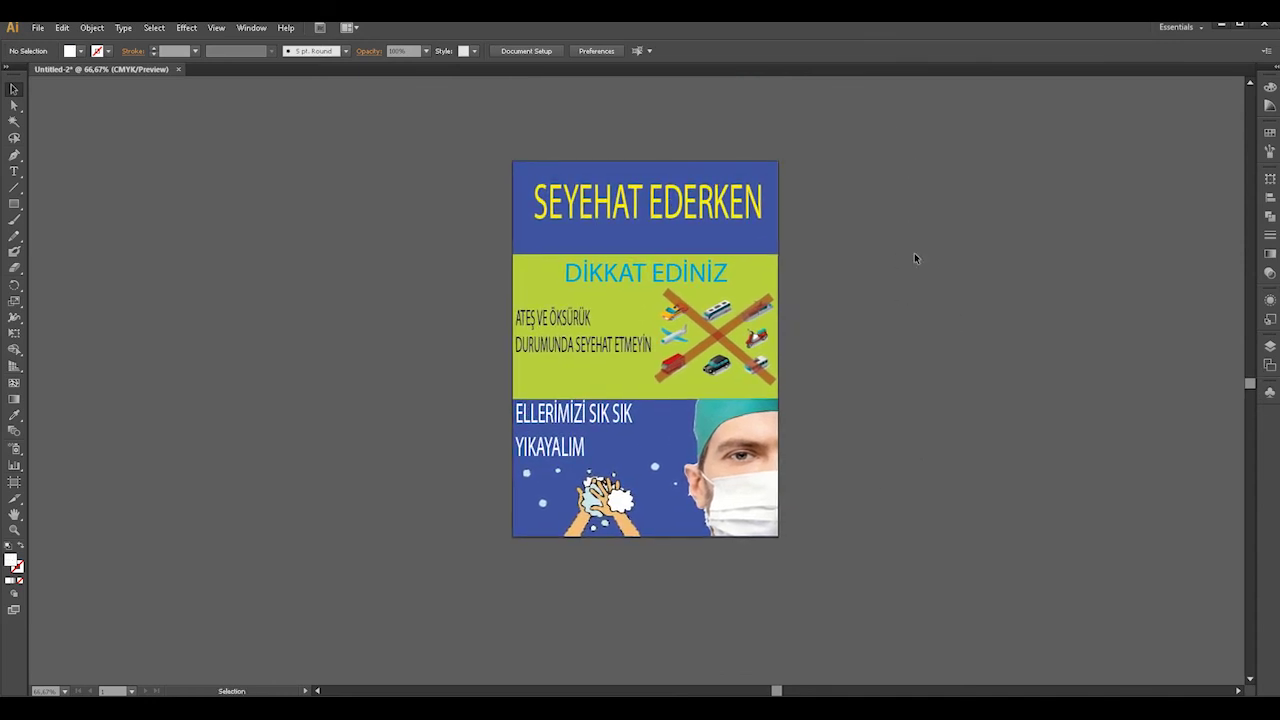
key(ctrl+1)
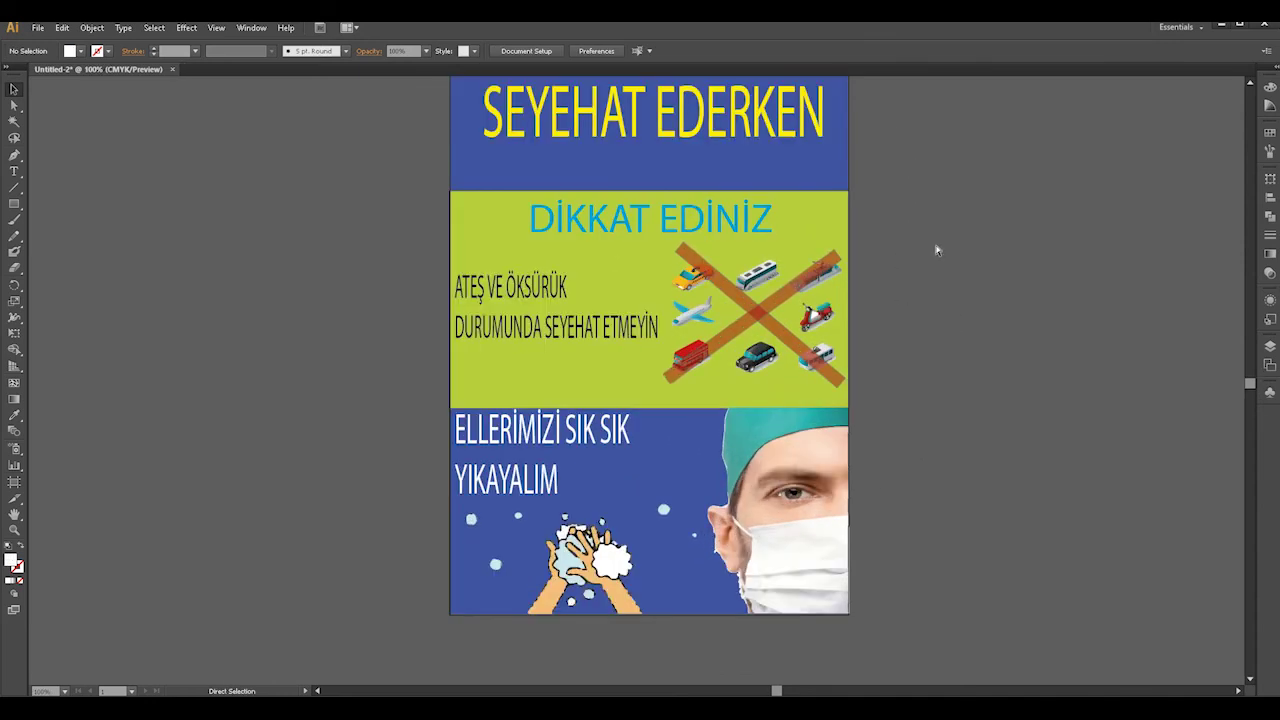
drag(951, 226, 941, 255)
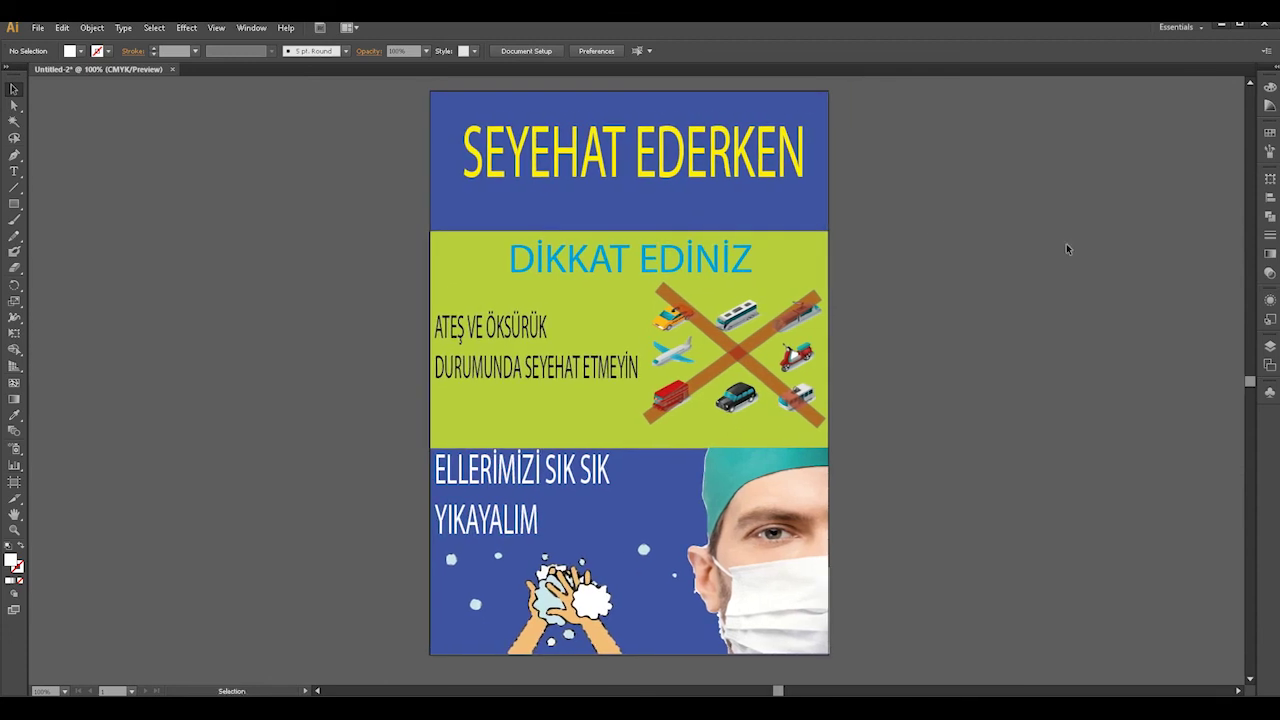